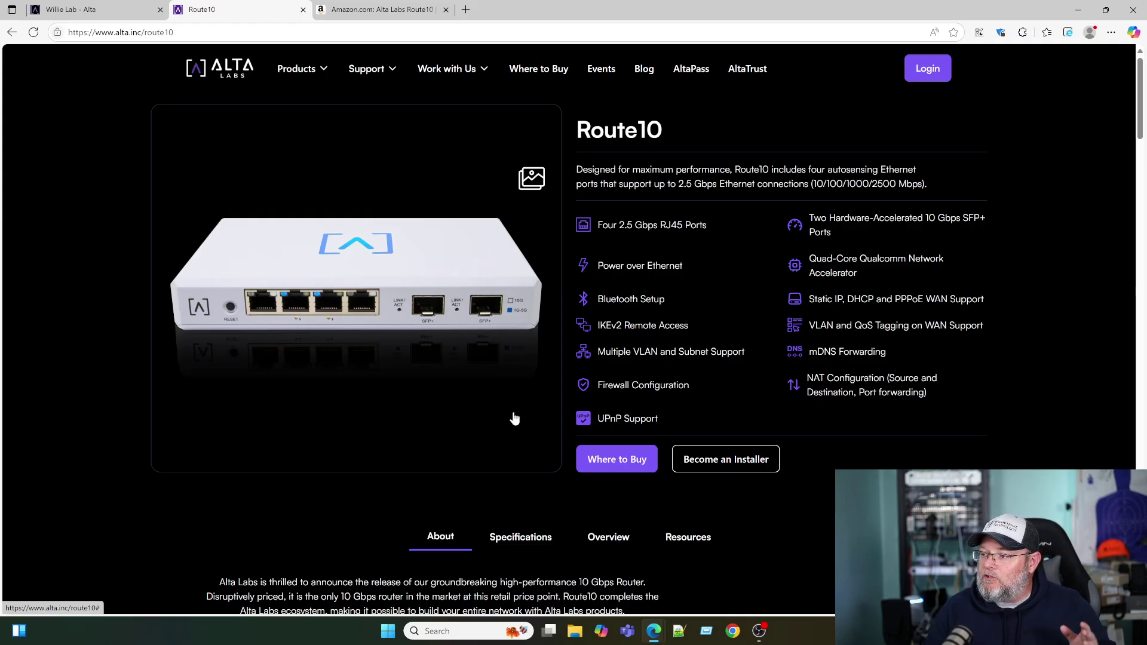
Scroll through the Route10 product page's feature list and back
{"action": "scroll", "coordinate": [450, 441], "scroll_direction": "down", "scroll_amount": 1}
{"action": "scroll", "coordinate": [312, 294], "scroll_direction": "up", "scroll_amount": 1}
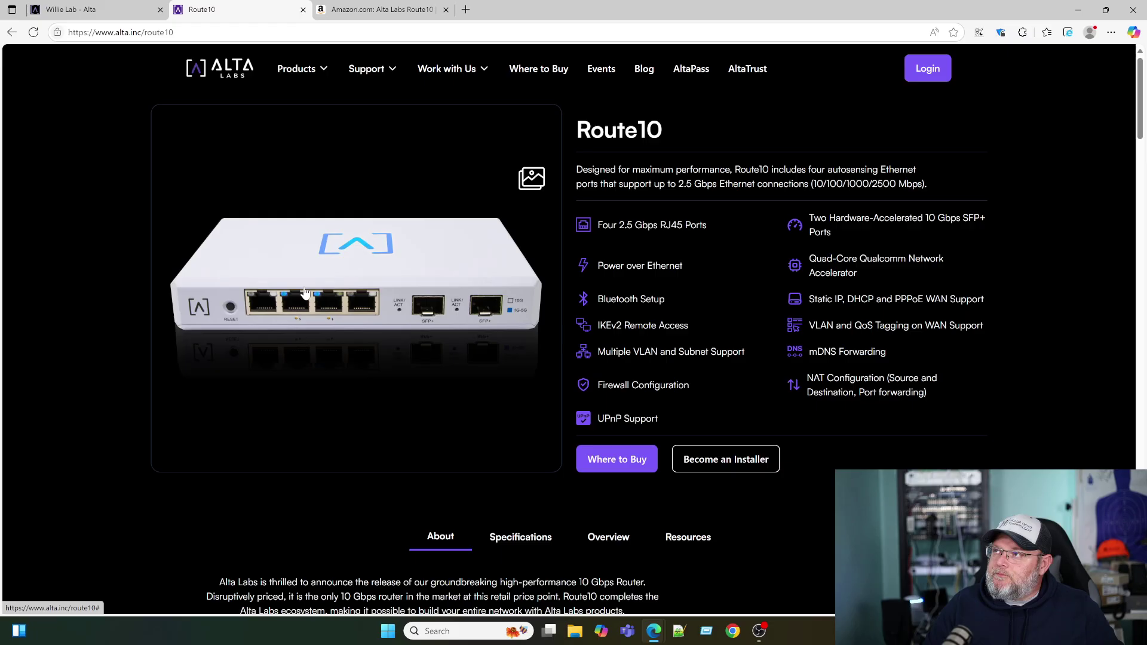
Switch to Amazon's Route10 listing, priced $199.00 and in stock
{"action": "left_click", "coordinate": [377, 10]}
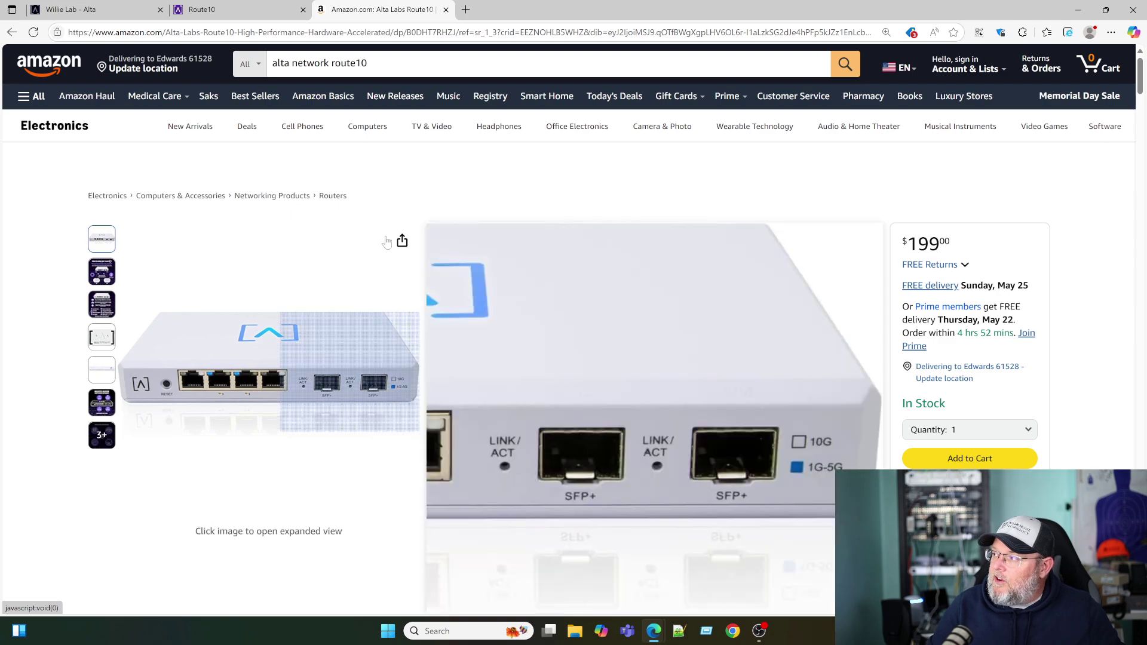
{"action": "mouse_move", "coordinate": [156, 95]}
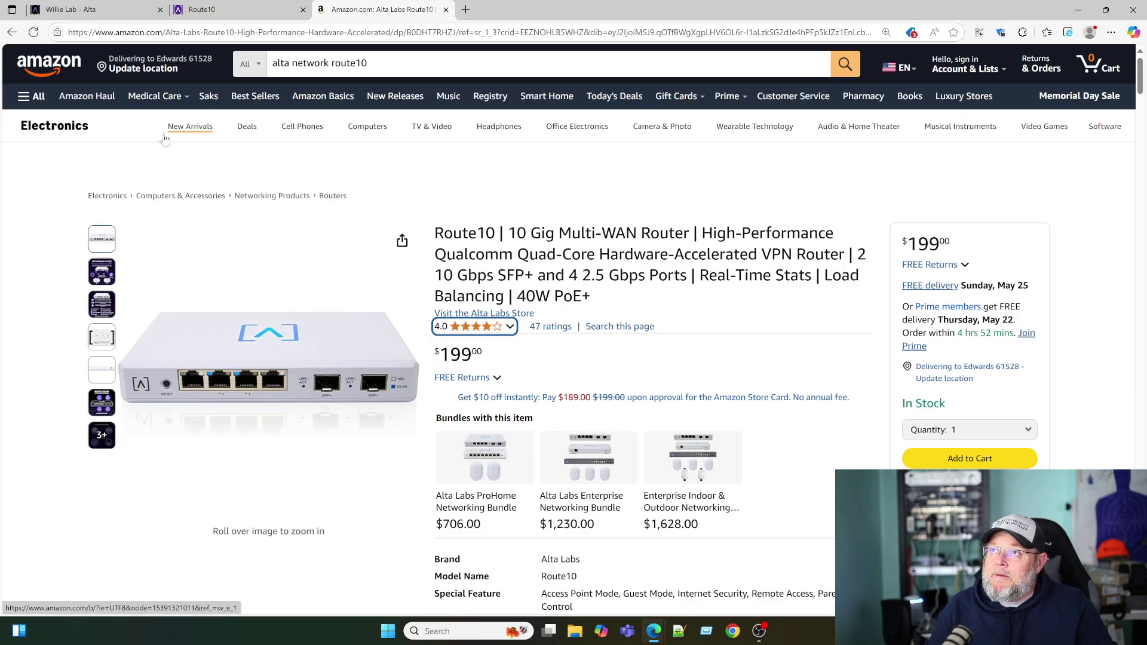
Bring up the controller's Network page, which lists a New Router on firmware 1.4f
{"action": "left_click", "coordinate": [120, 12]}
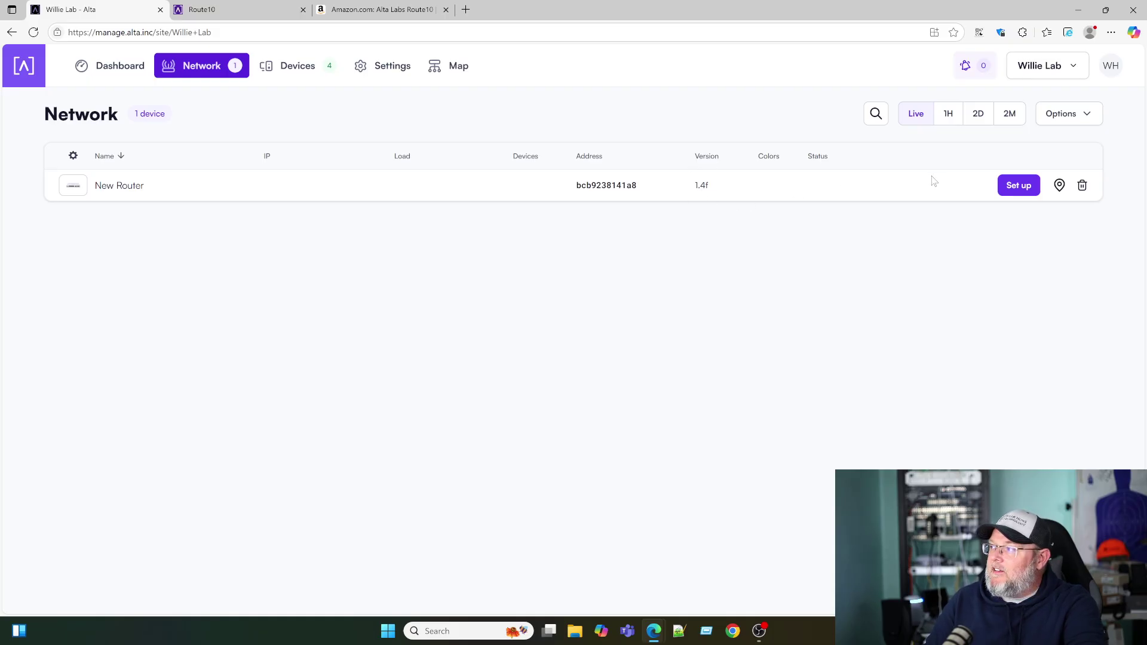
Set up the New Router so it's adopted at 192.168.1.1 with live traffic
{"action": "left_click", "coordinate": [1006, 188]}
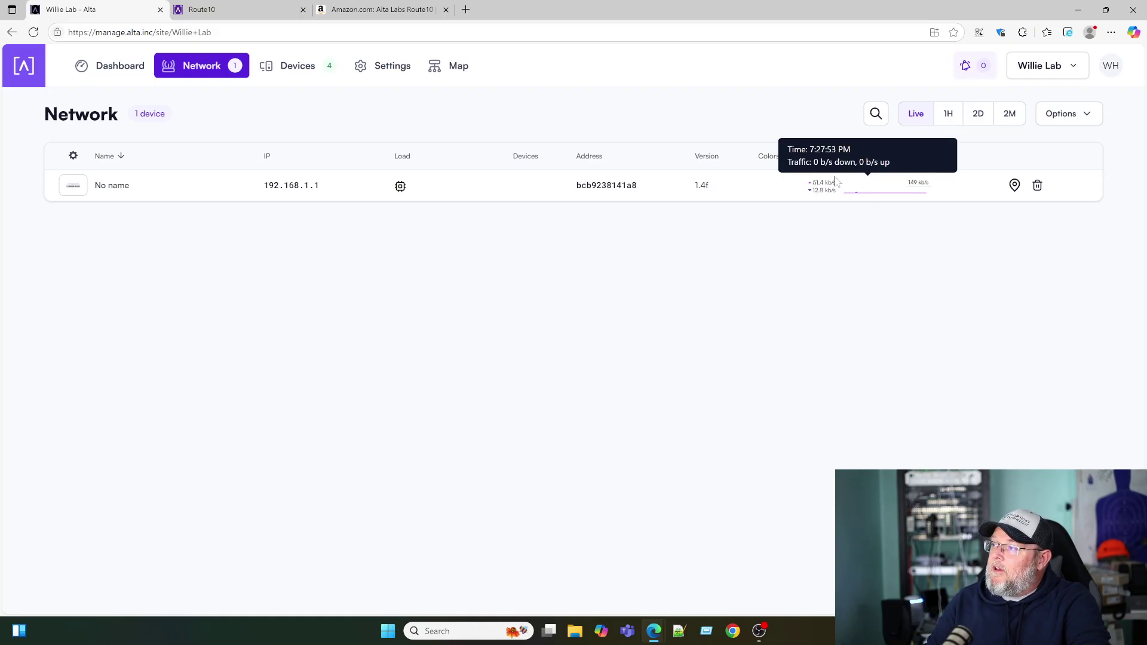
Rename the unnamed router to 'Lab Route10'
{"action": "left_click", "coordinate": [116, 190]}
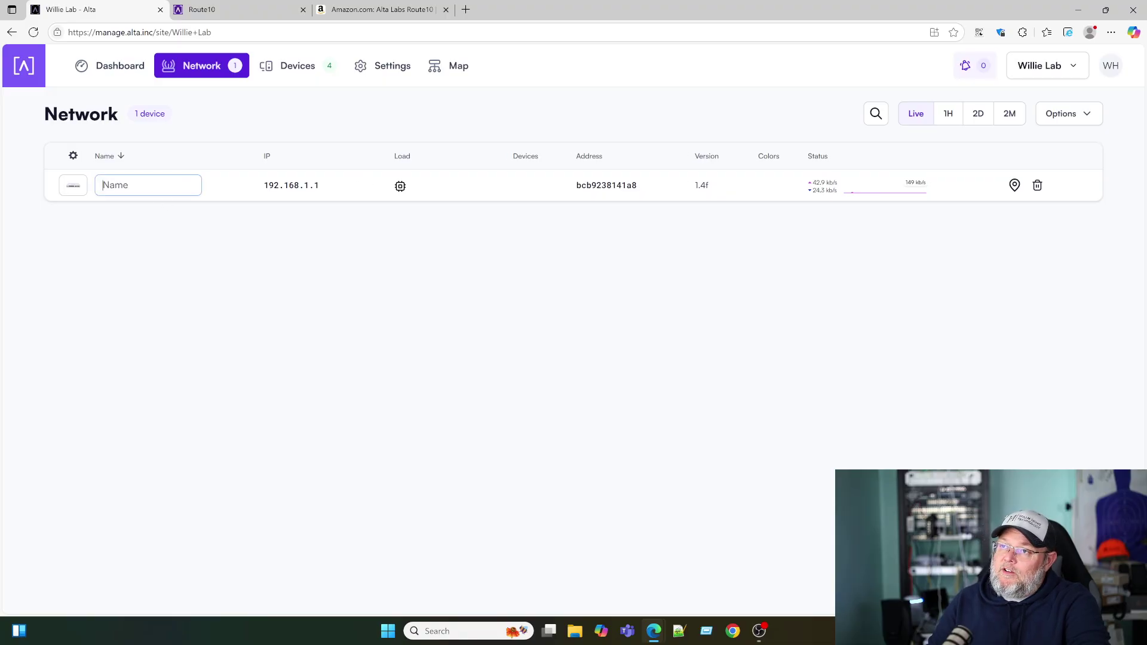
{"action": "type", "text": "L"}
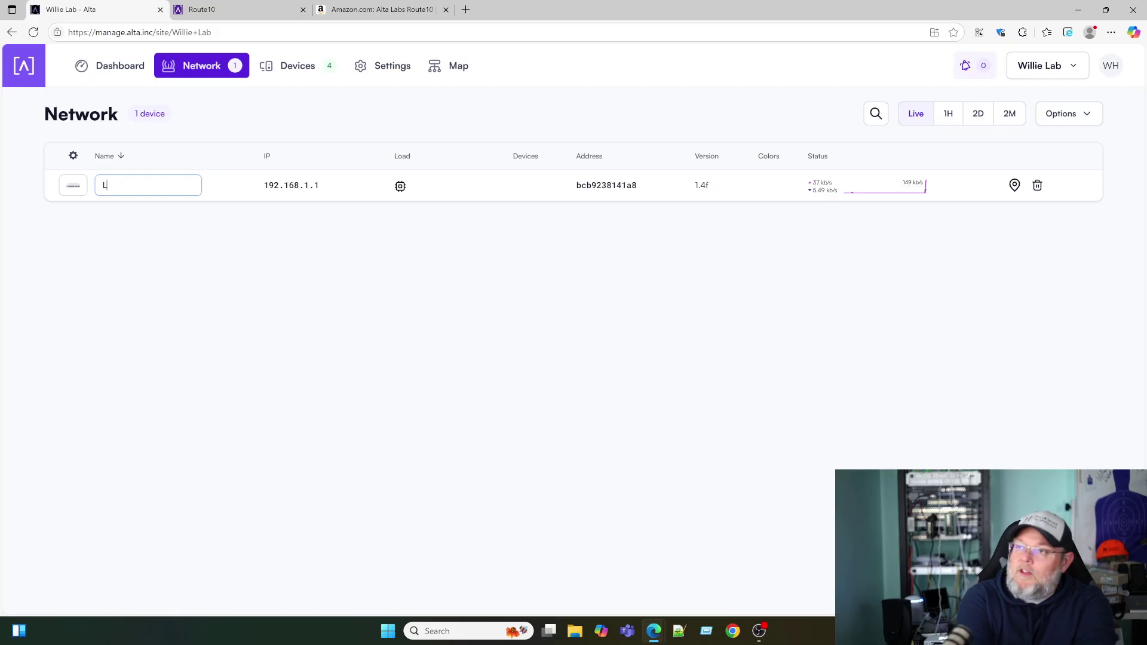
{"action": "type", "text": "ab Route10"}
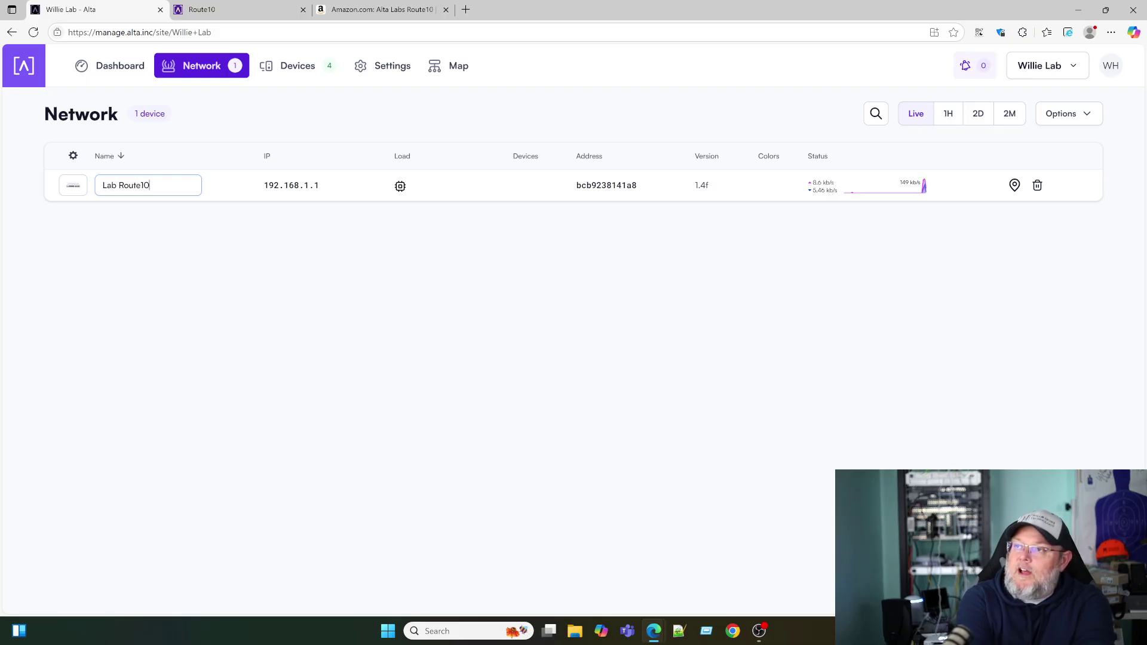
{"action": "key", "text": "Return"}
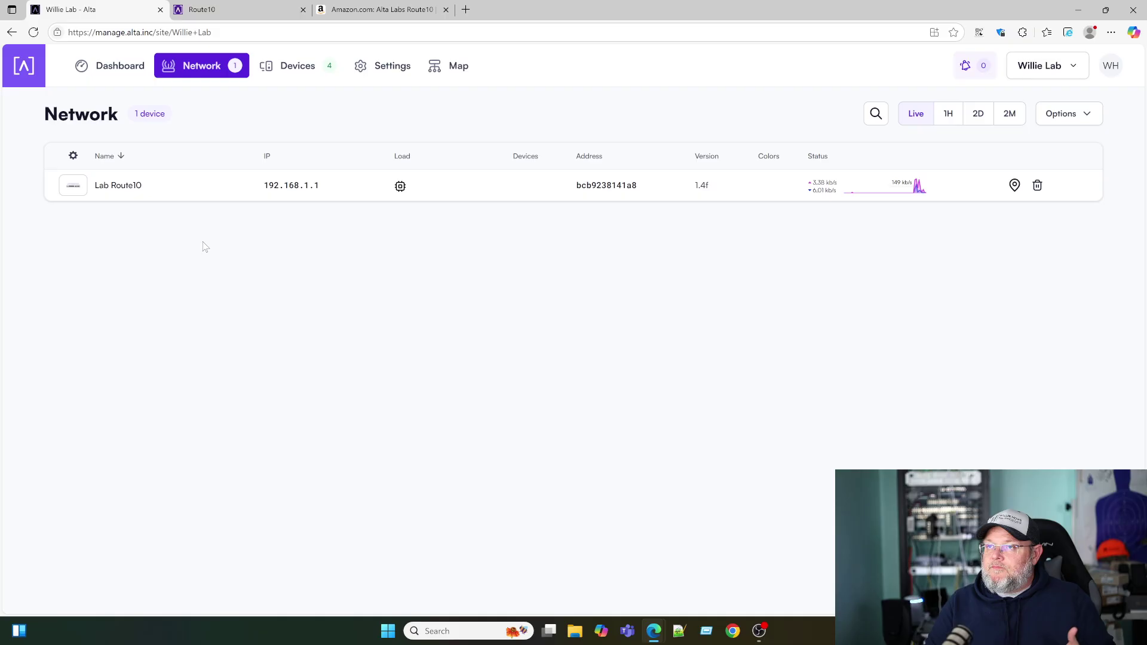
Open Lab Route10's detail panel and move it toward the page centre
{"action": "left_click", "coordinate": [72, 187]}
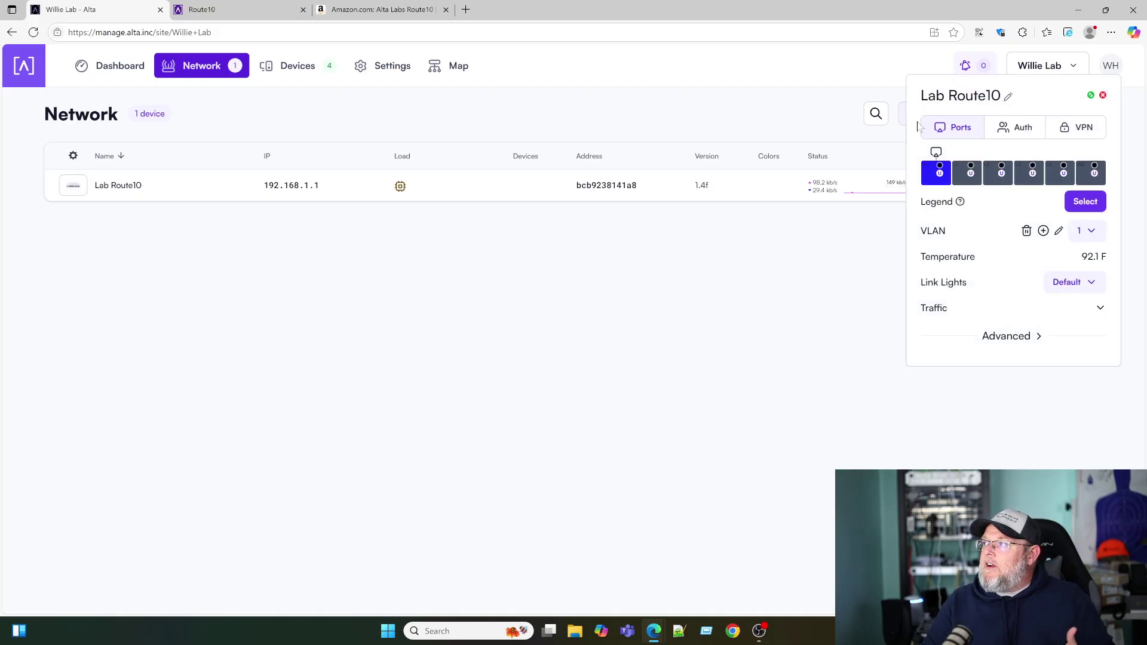
{"action": "left_click", "coordinate": [1091, 96]}
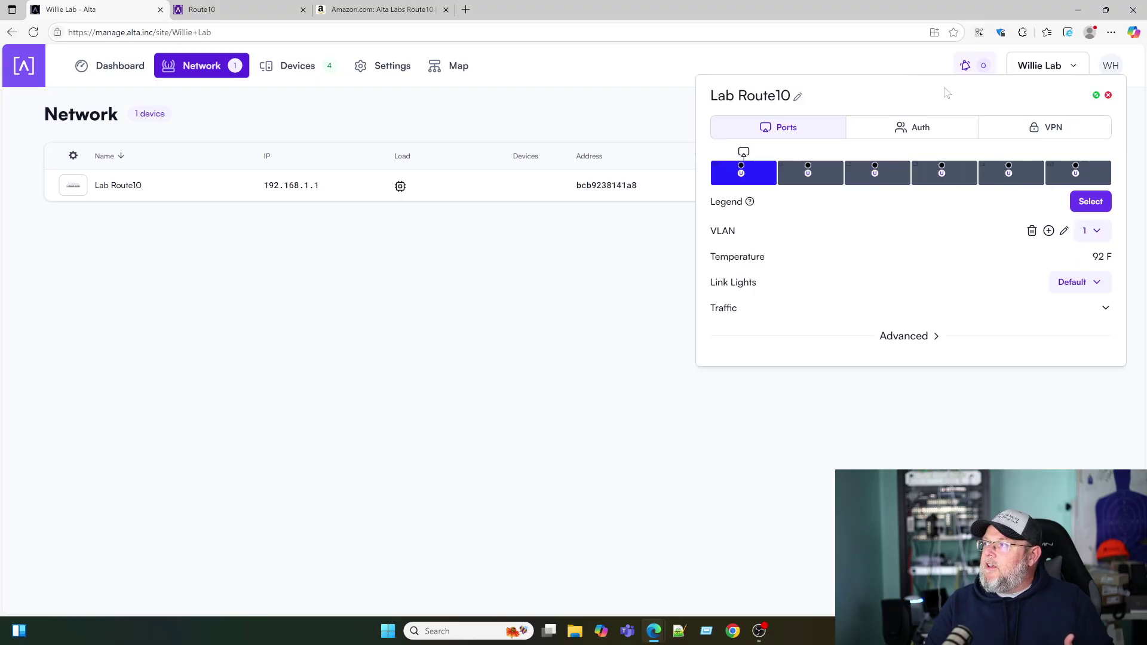
{"action": "left_click_drag", "start_coordinate": [946, 93], "coordinate": [496, 97]}
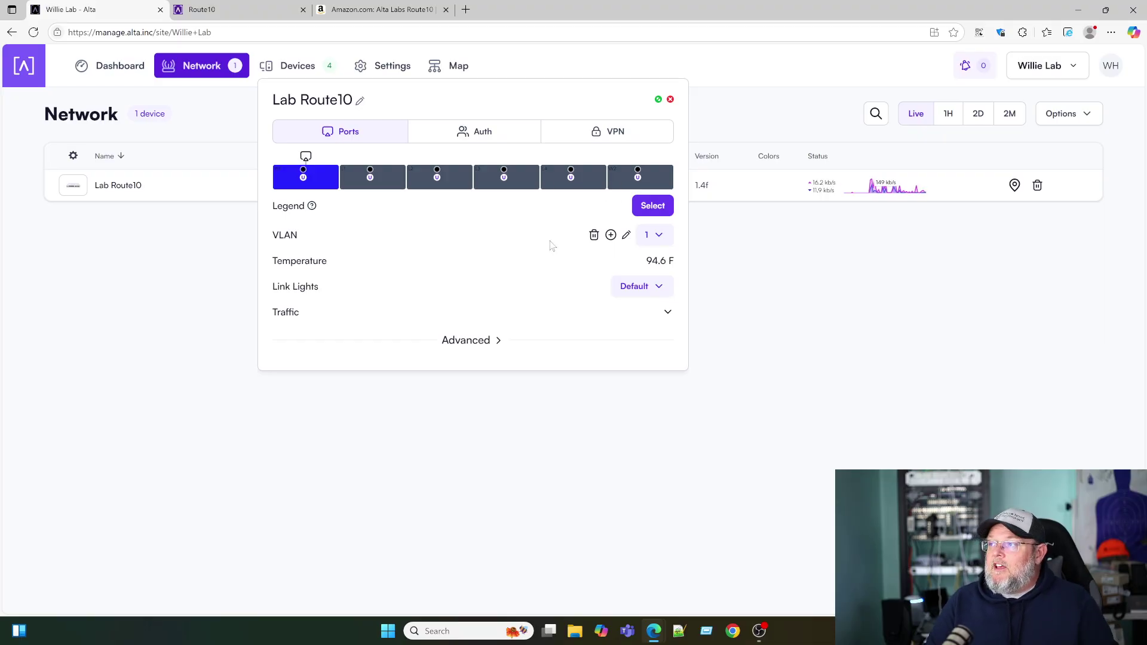
{"action": "mouse_move", "coordinate": [312, 208]}
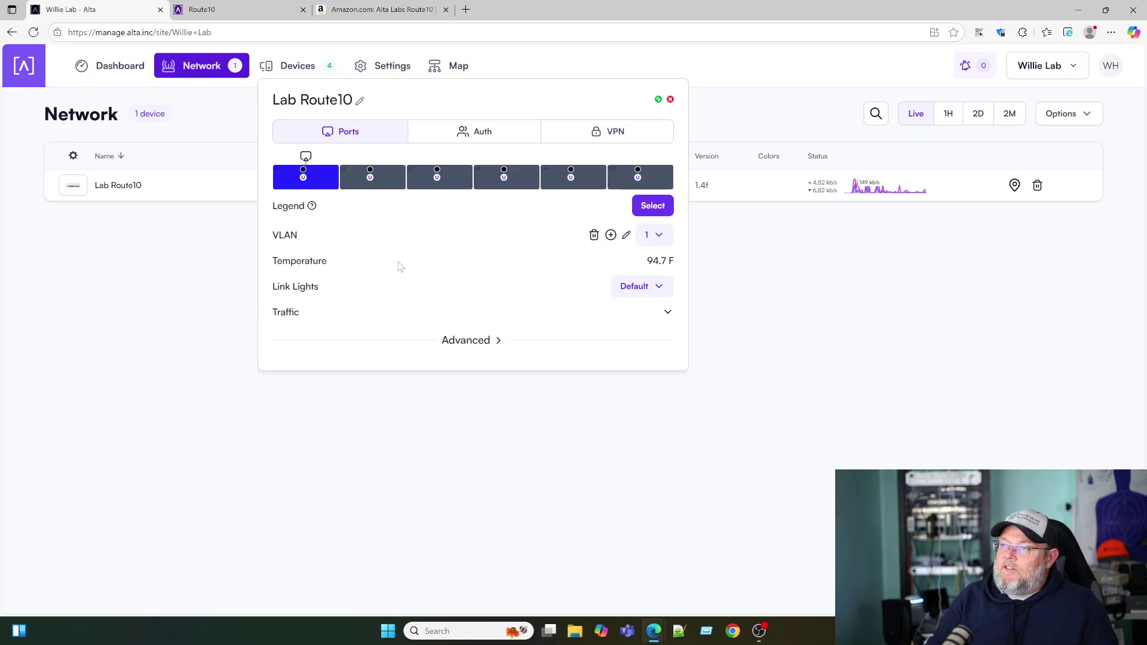
Switch the router's port view to VLAN 2 Guest
{"action": "left_click", "coordinate": [657, 235]}
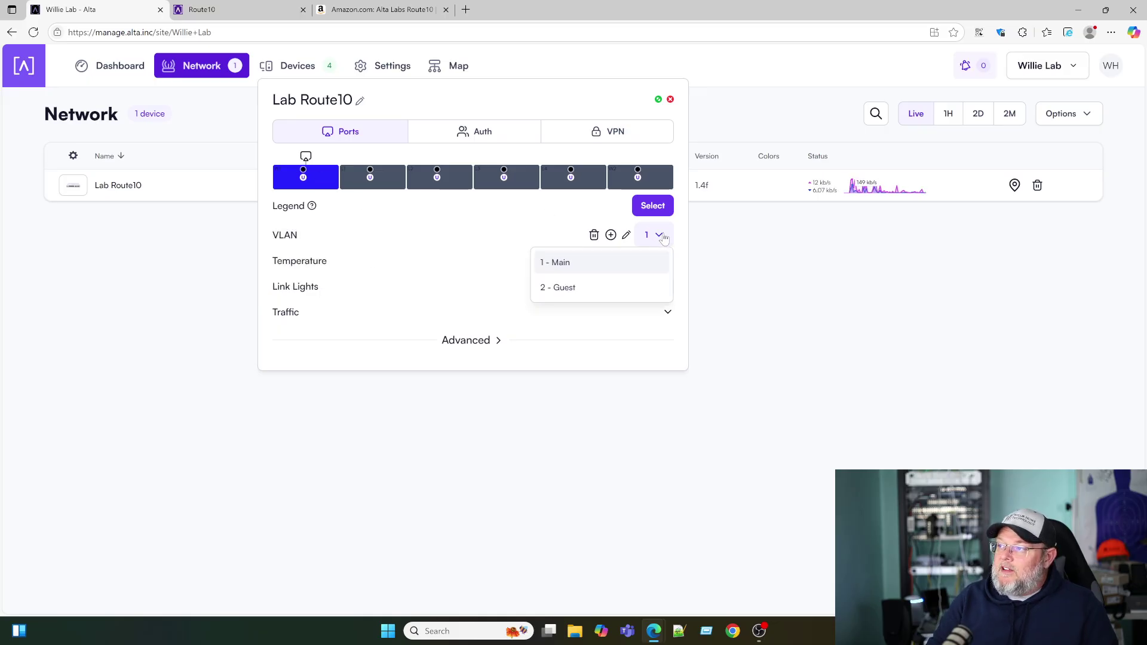
{"action": "left_click", "coordinate": [510, 232]}
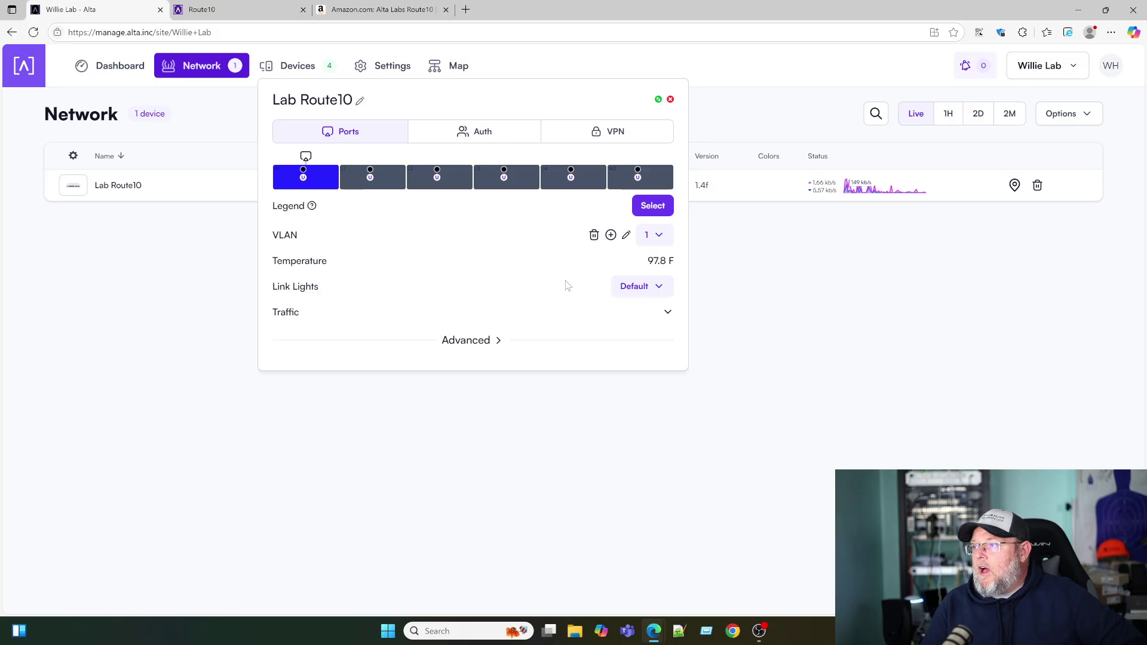
{"action": "left_click", "coordinate": [655, 236]}
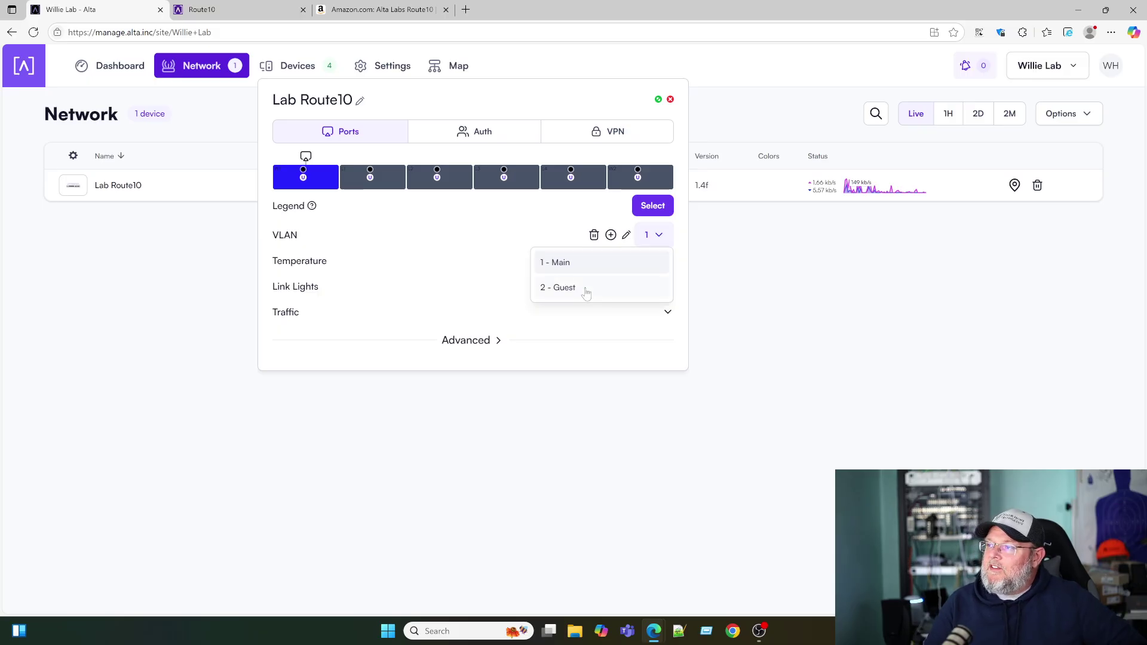
{"action": "left_click", "coordinate": [618, 287]}
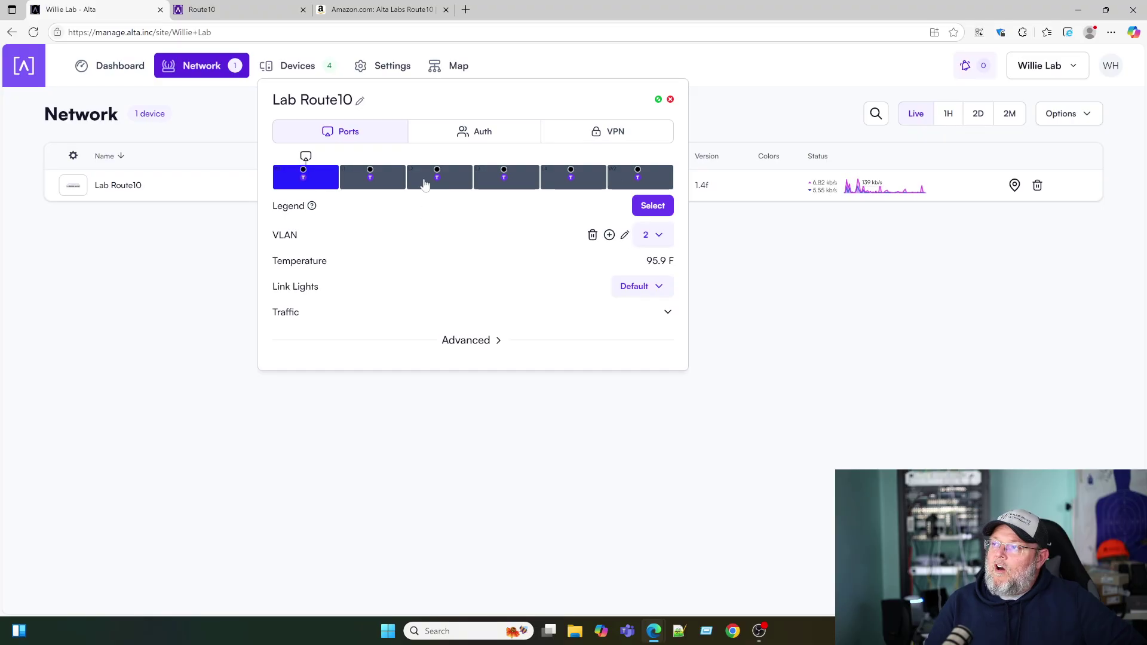
Review VLAN 2 settings, toggle Isolation off and back on, and close without saving
{"action": "left_click", "coordinate": [626, 236]}
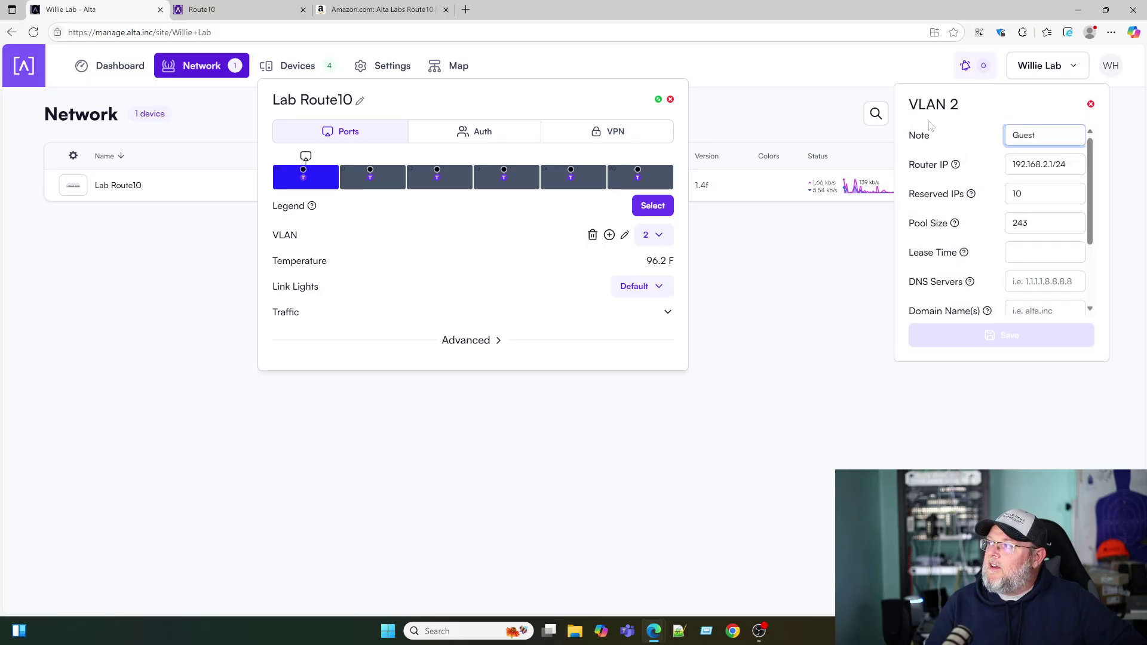
{"action": "left_click_drag", "start_coordinate": [931, 126], "coordinate": [504, 125]}
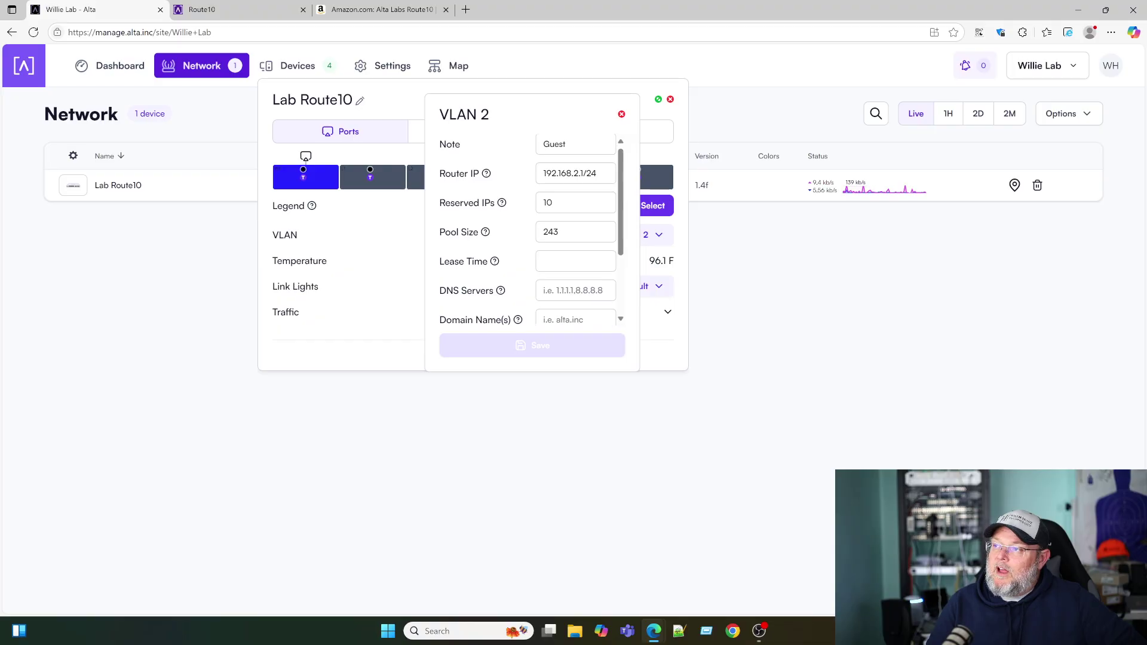
{"action": "scroll", "coordinate": [567, 282], "scroll_direction": "down", "scroll_amount": 1}
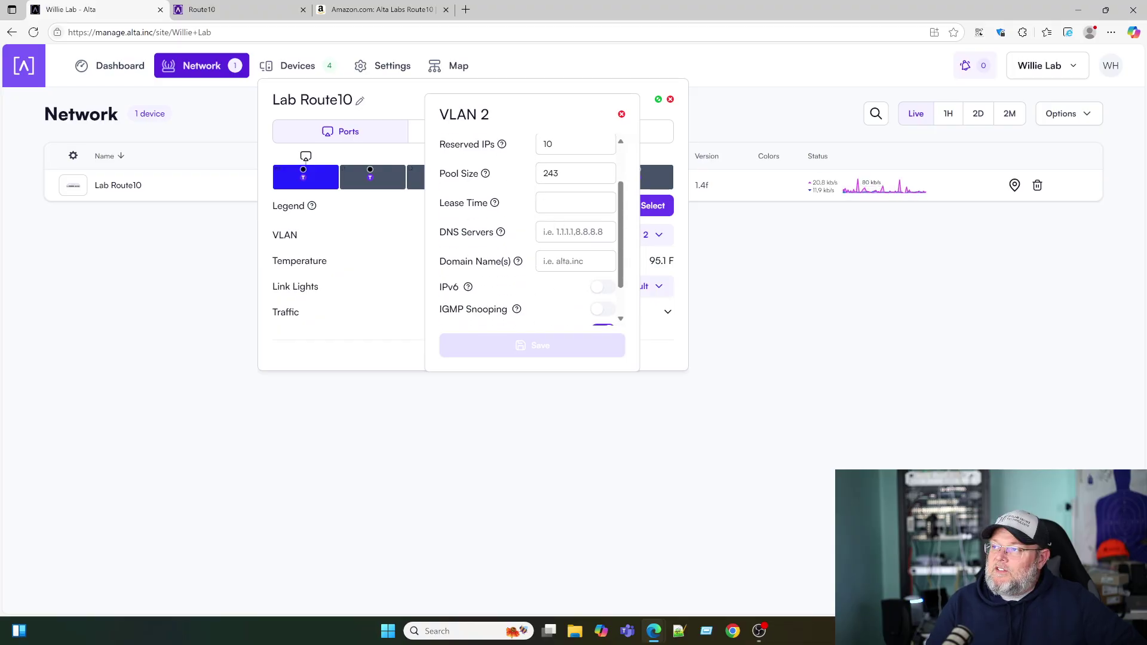
{"action": "scroll", "coordinate": [532, 239], "scroll_direction": "down", "scroll_amount": 1}
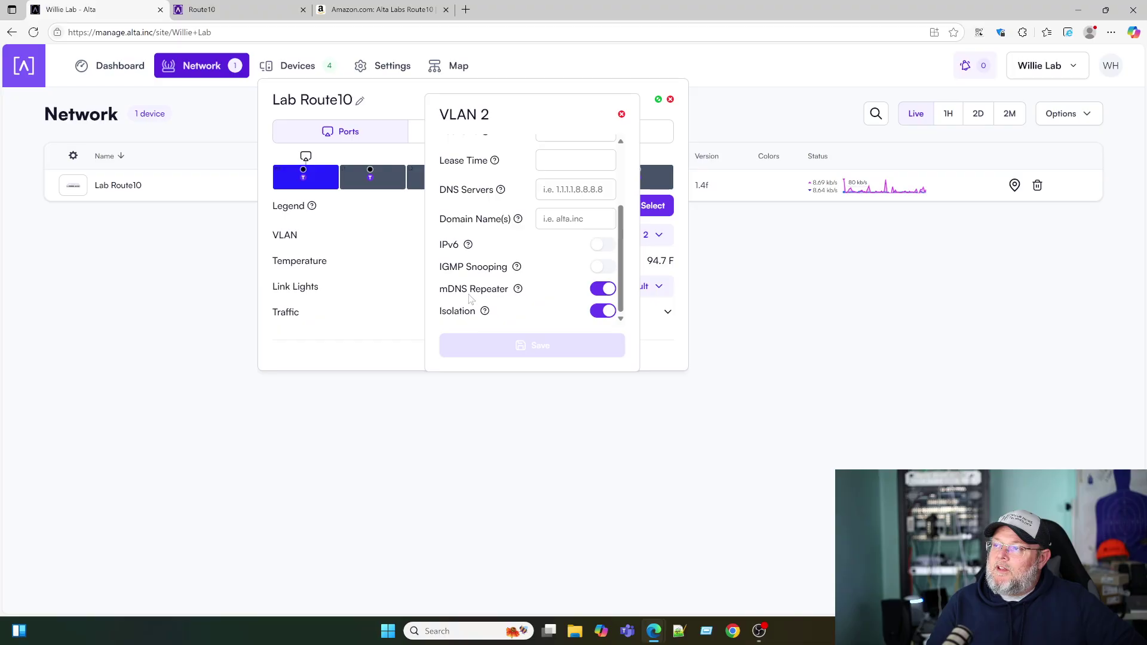
{"action": "left_click", "coordinate": [602, 312]}
{"action": "left_click", "coordinate": [603, 311]}
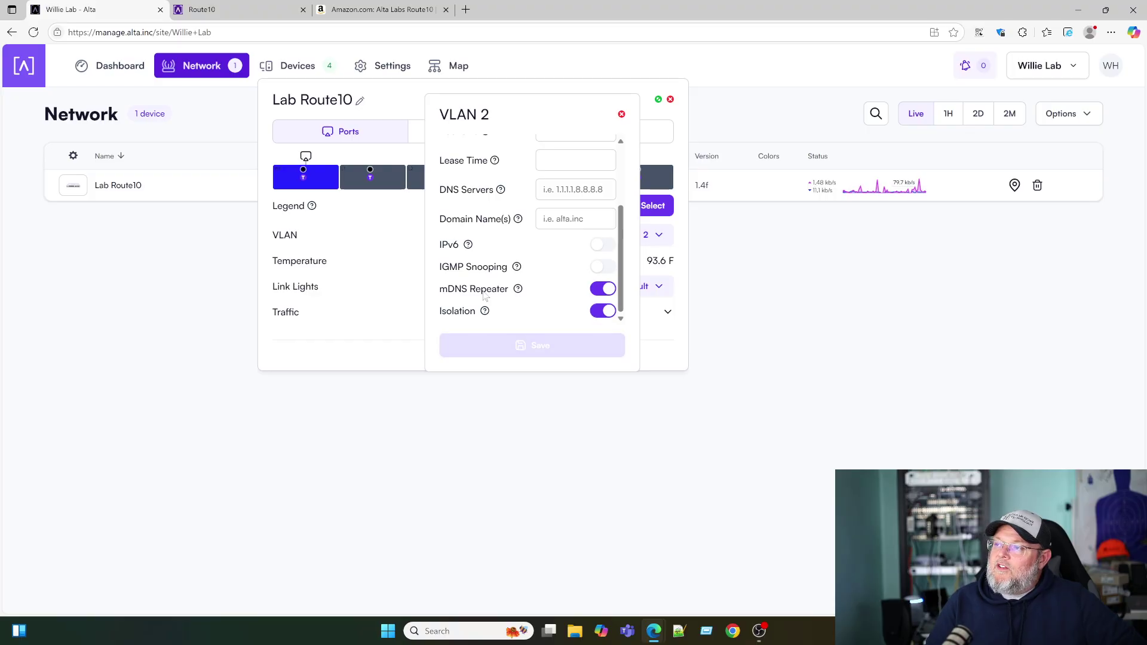
{"action": "left_click", "coordinate": [621, 114]}
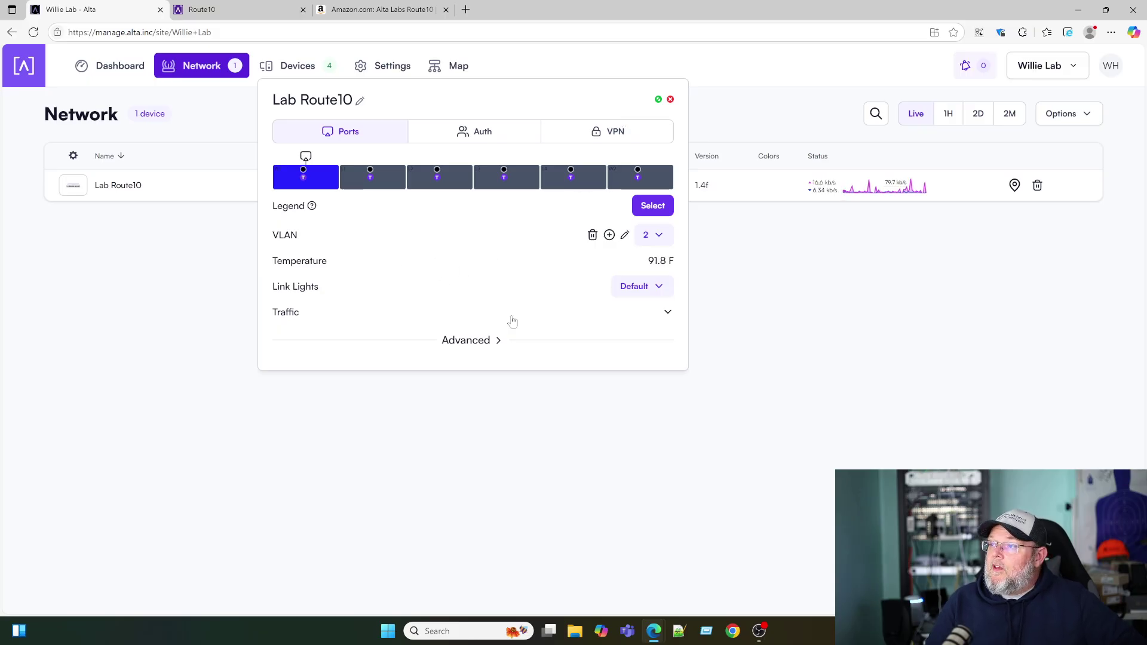
Expand the router's Advanced options, showing Acceleration Enabled, and check the help tips
{"action": "left_click", "coordinate": [461, 345]}
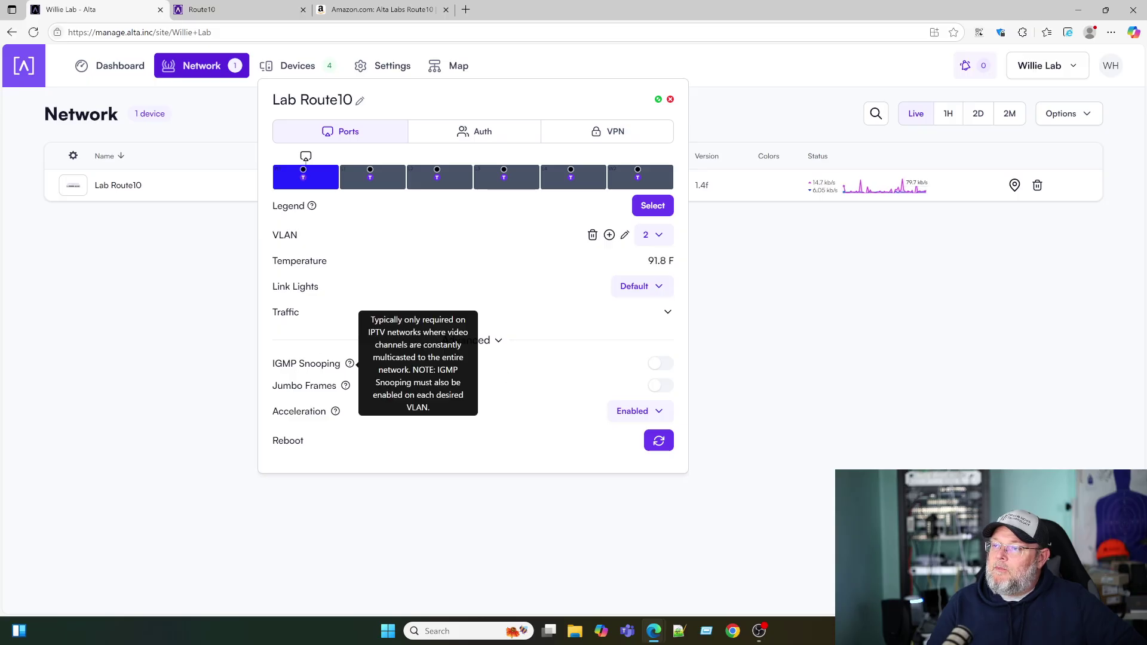
{"action": "mouse_move", "coordinate": [347, 388]}
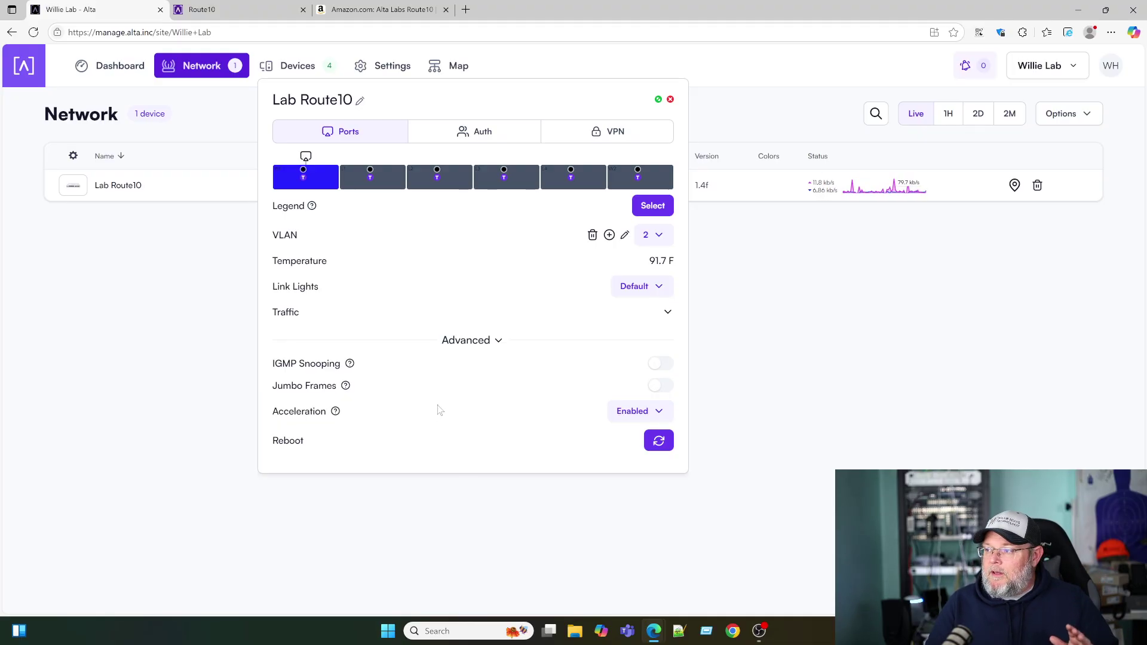
{"action": "mouse_move", "coordinate": [335, 411]}
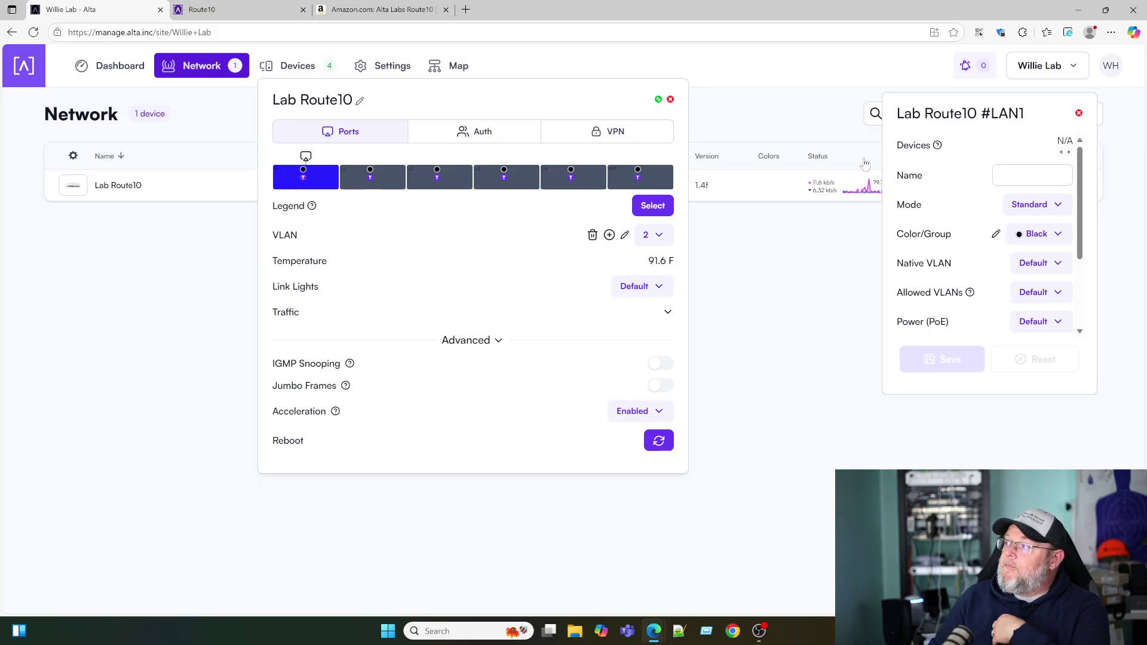
Reposition the LAN1 port settings and view the port modes without changing them
{"action": "left_click", "coordinate": [1078, 114]}
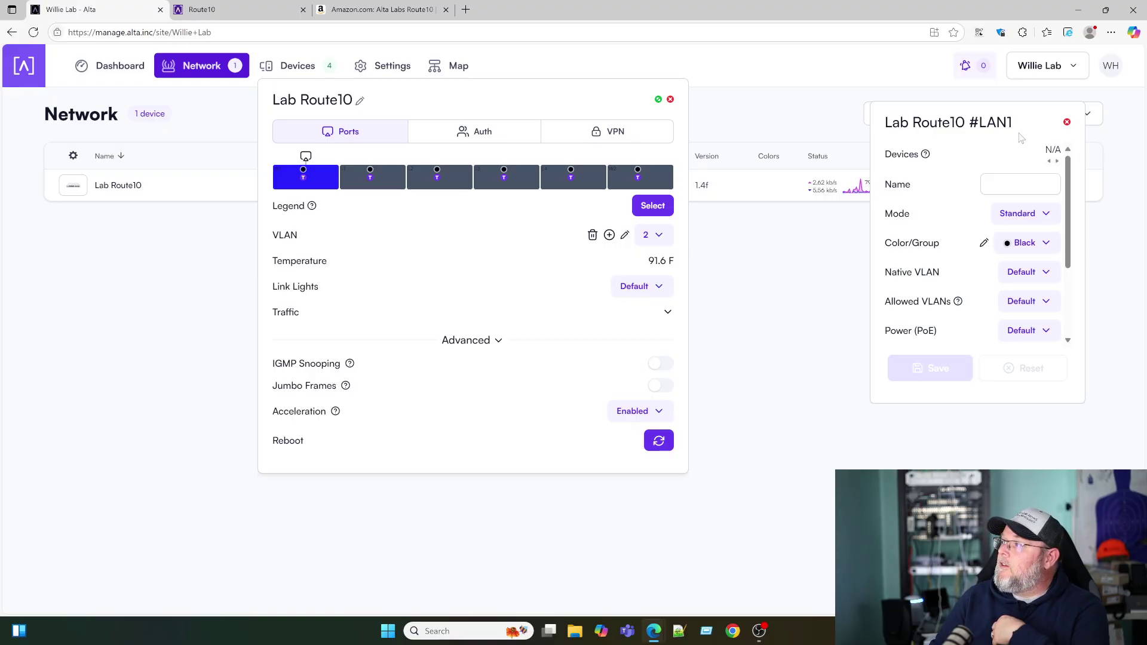
{"action": "left_click_drag", "start_coordinate": [1021, 122], "coordinate": [541, 152]}
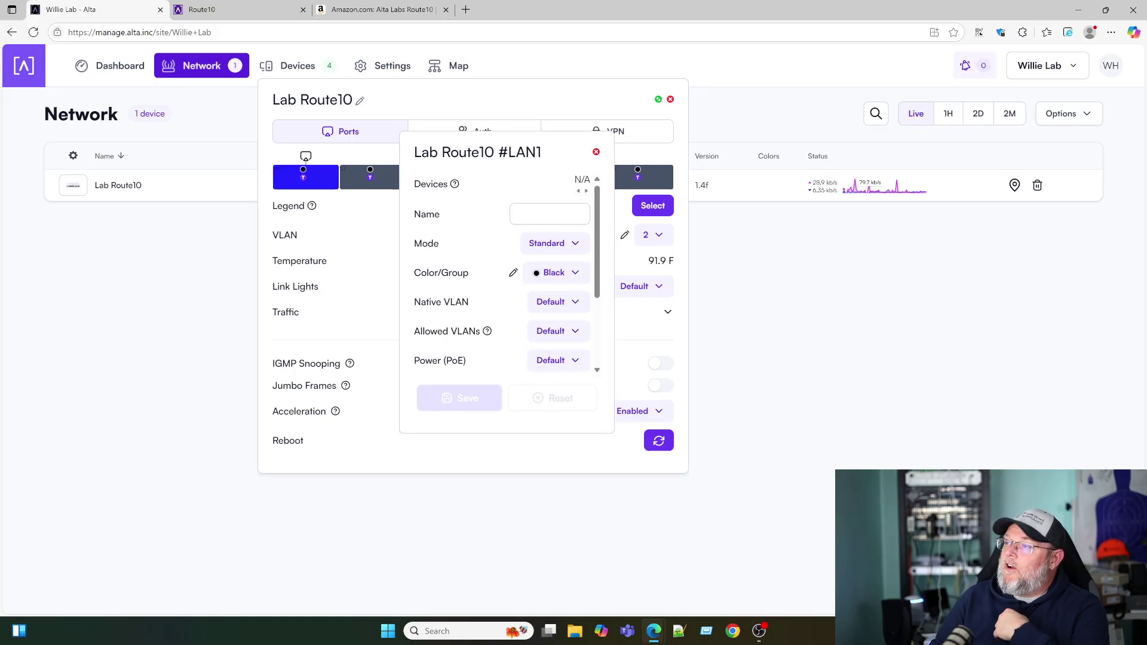
{"action": "left_click", "coordinate": [566, 242]}
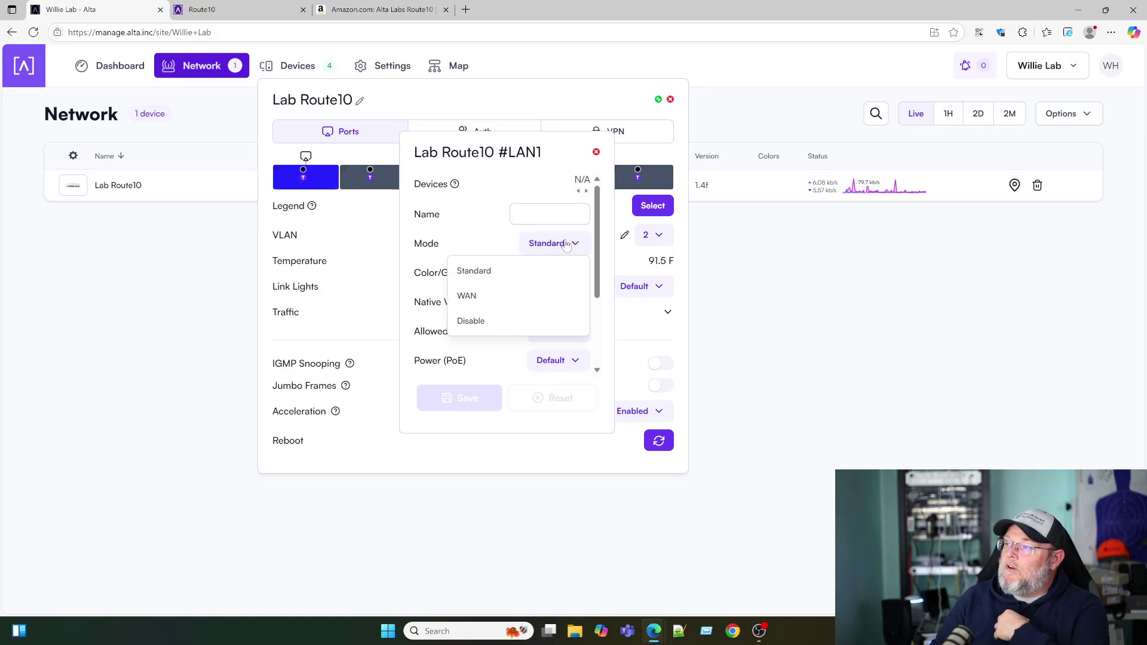
{"action": "left_click", "coordinate": [461, 234]}
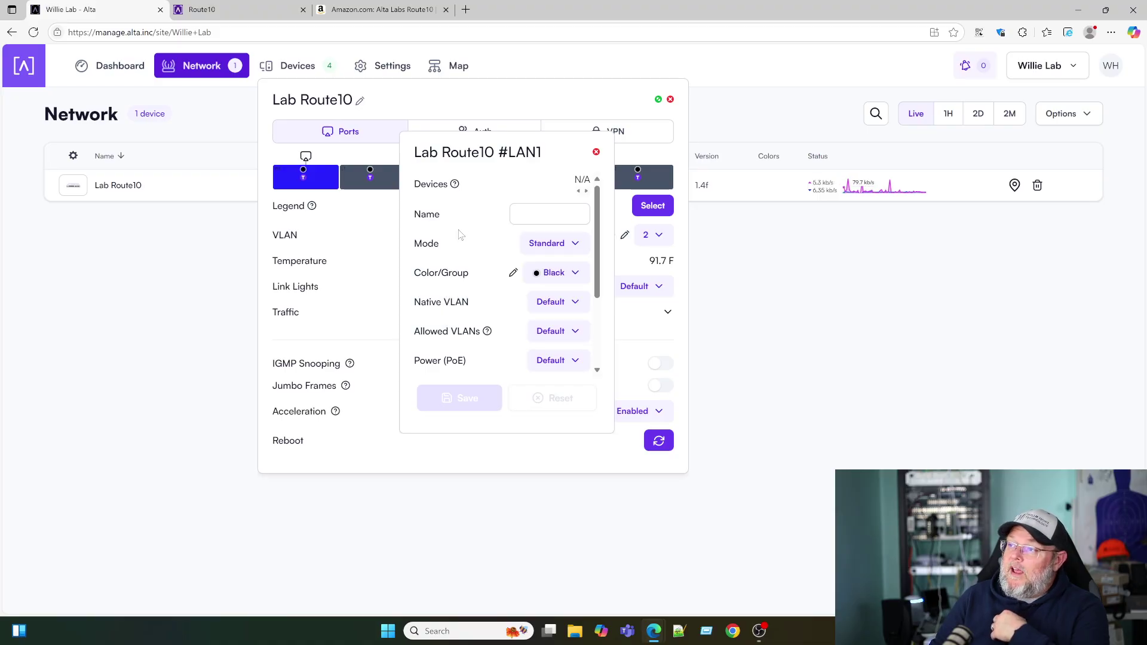
Save LAN1's native VLAN as custom 2, then revert it to Default and save
{"action": "left_click", "coordinate": [559, 304]}
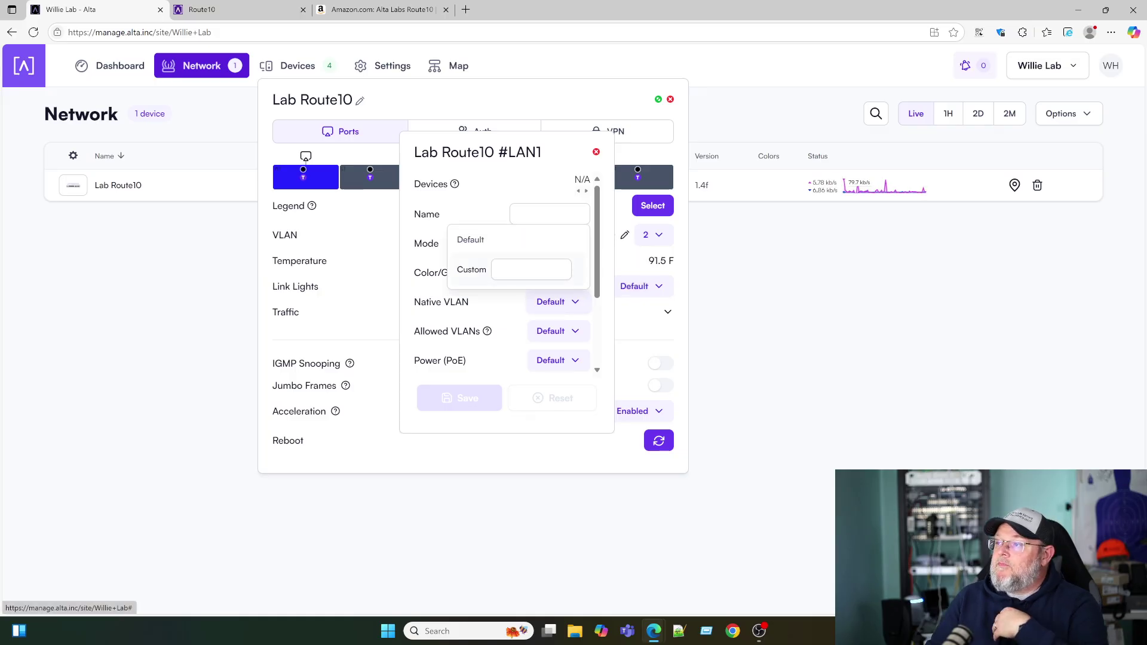
{"action": "left_click", "coordinate": [531, 270]}
{"action": "type", "text": "2"}
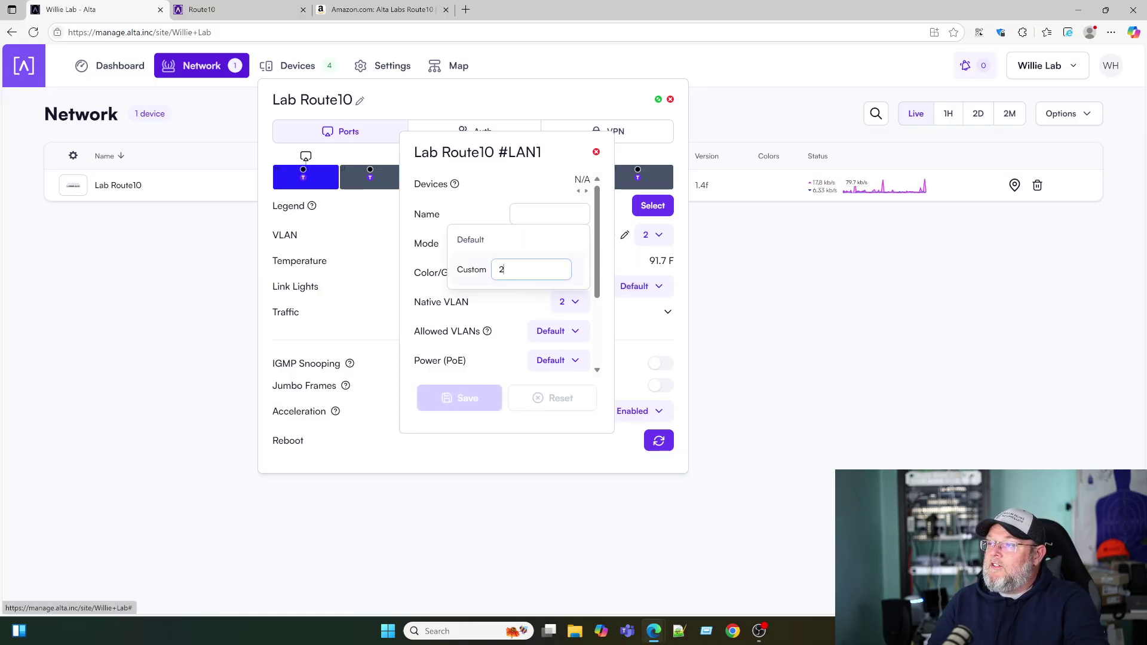
{"action": "left_click", "coordinate": [468, 398]}
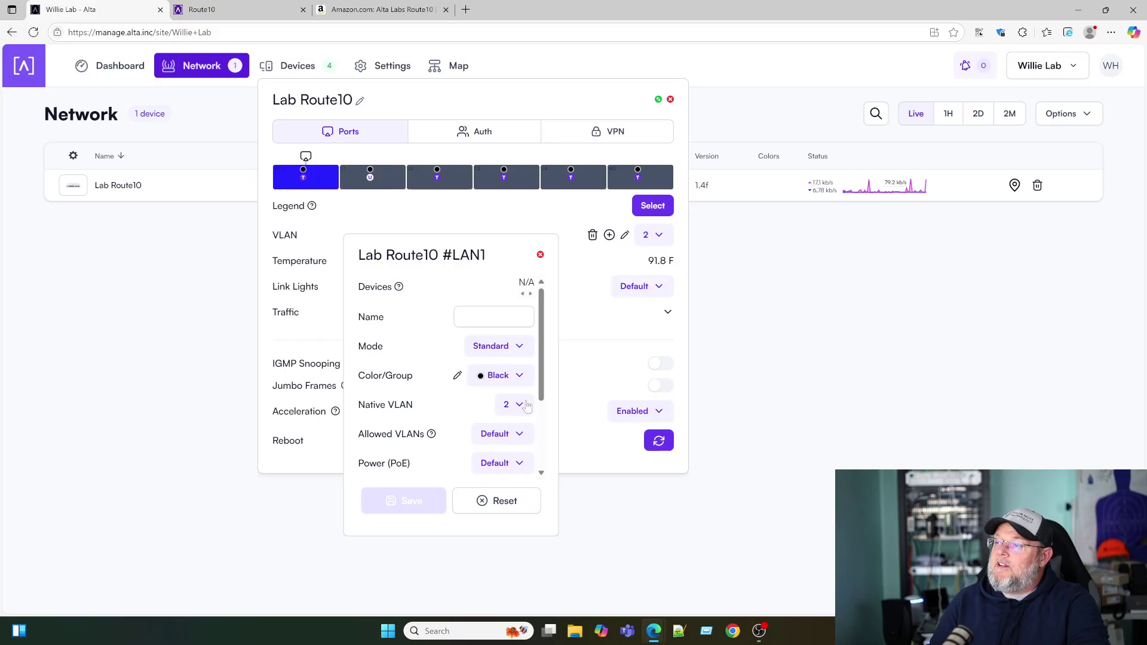
{"action": "left_click", "coordinate": [526, 406]}
{"action": "left_click", "coordinate": [418, 345]}
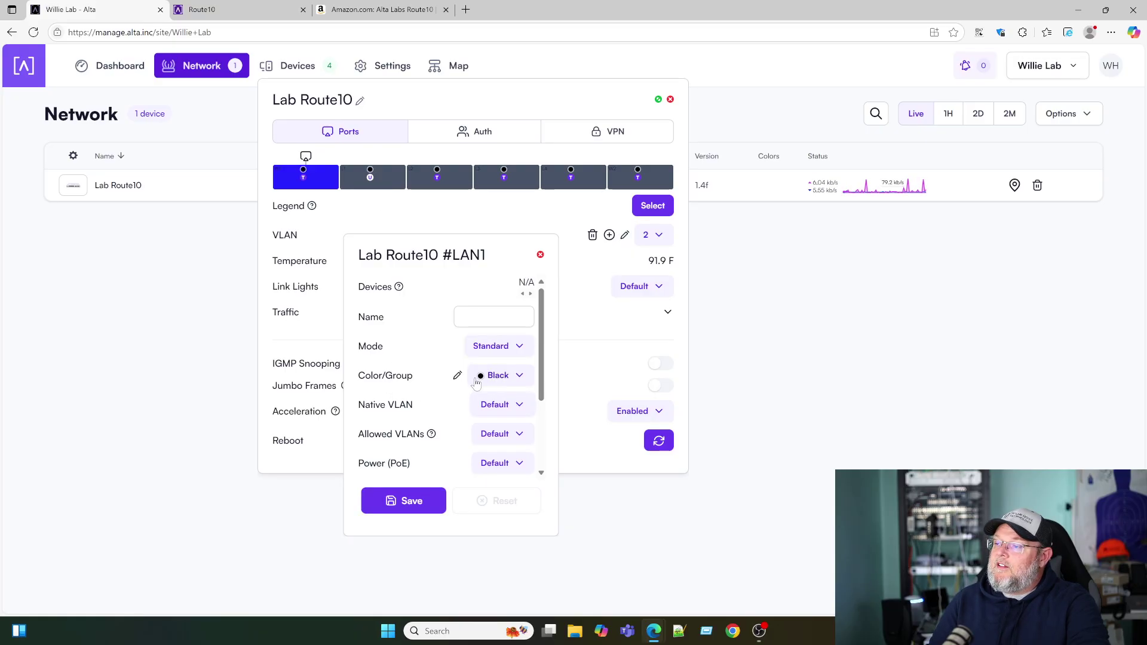
{"action": "left_click", "coordinate": [399, 501]}
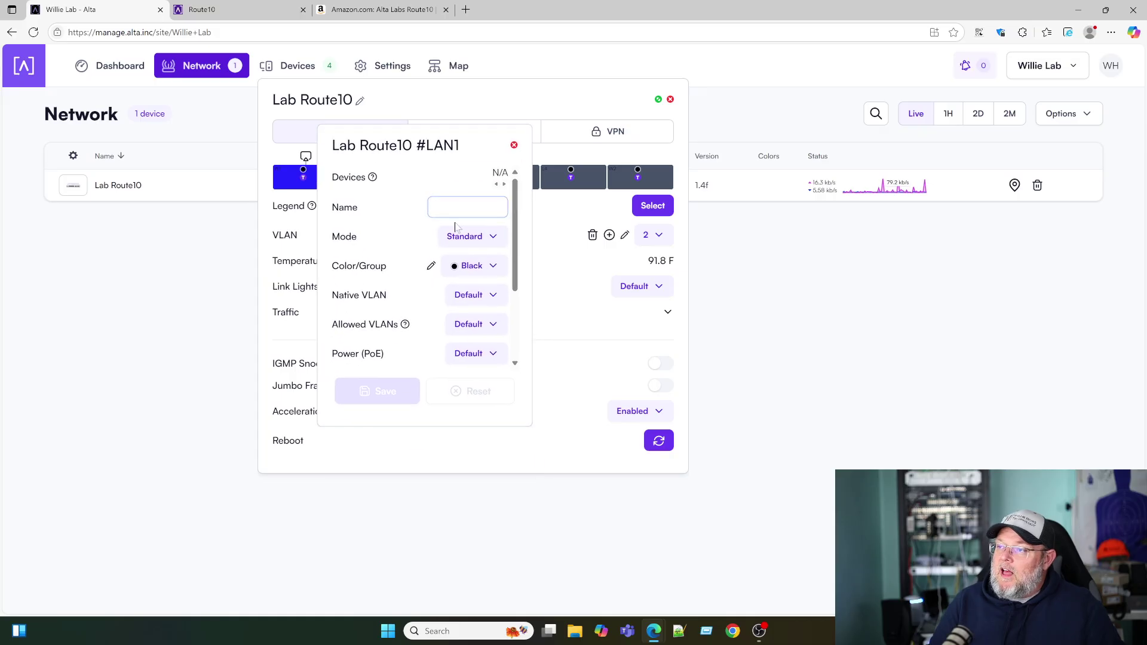
Review LAN1's allowed VLANs and PoE options, leaving them unchanged
{"action": "mouse_move", "coordinate": [406, 324]}
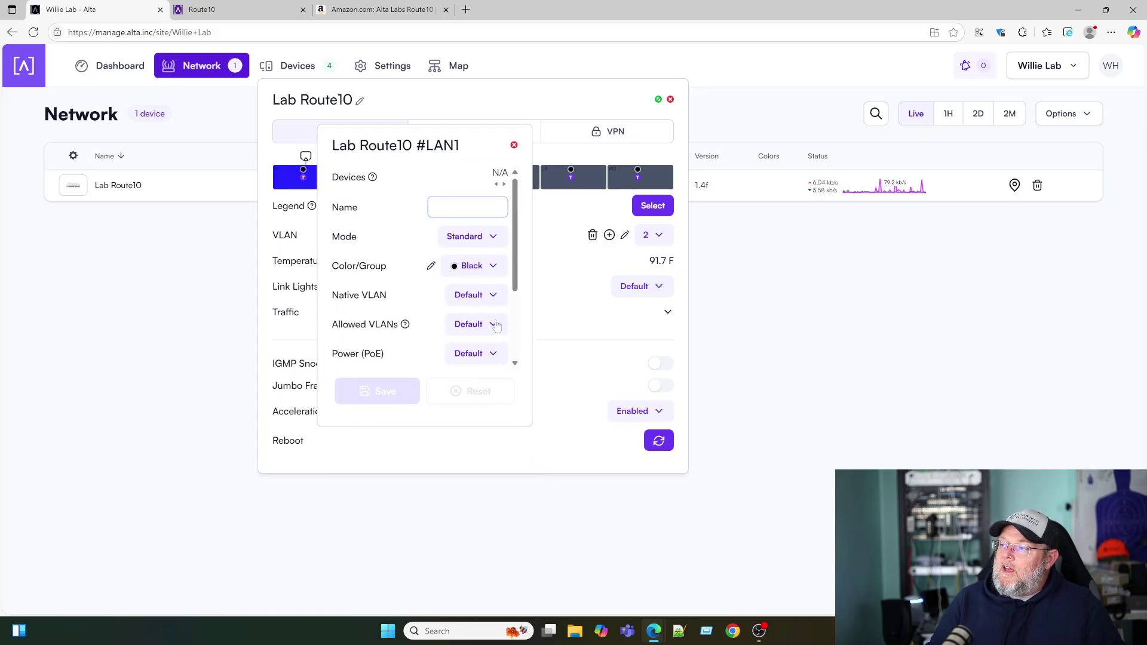
{"action": "left_click", "coordinate": [472, 323]}
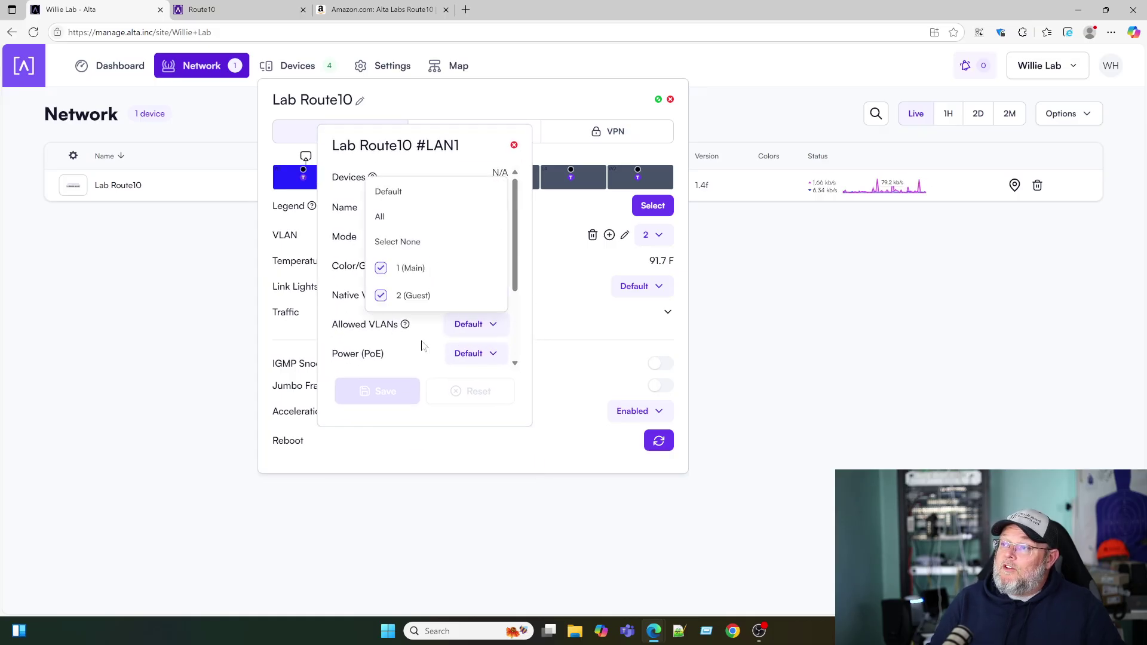
{"action": "left_click", "coordinate": [524, 328]}
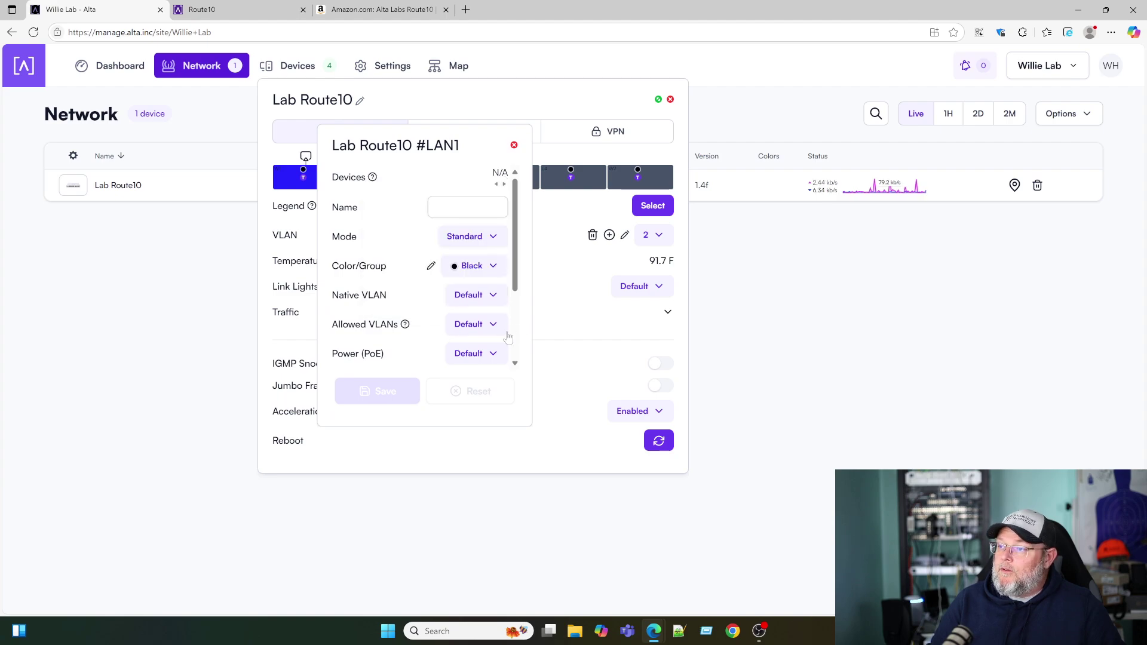
{"action": "scroll", "coordinate": [465, 260], "scroll_direction": "down", "scroll_amount": 2}
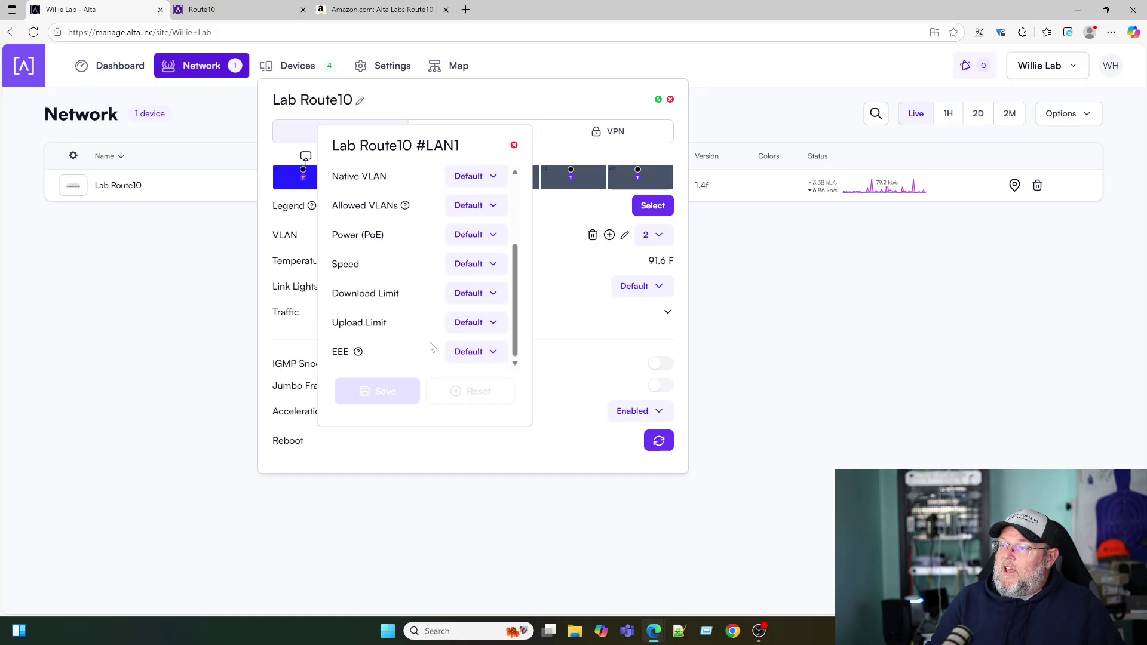
{"action": "left_click", "coordinate": [473, 239]}
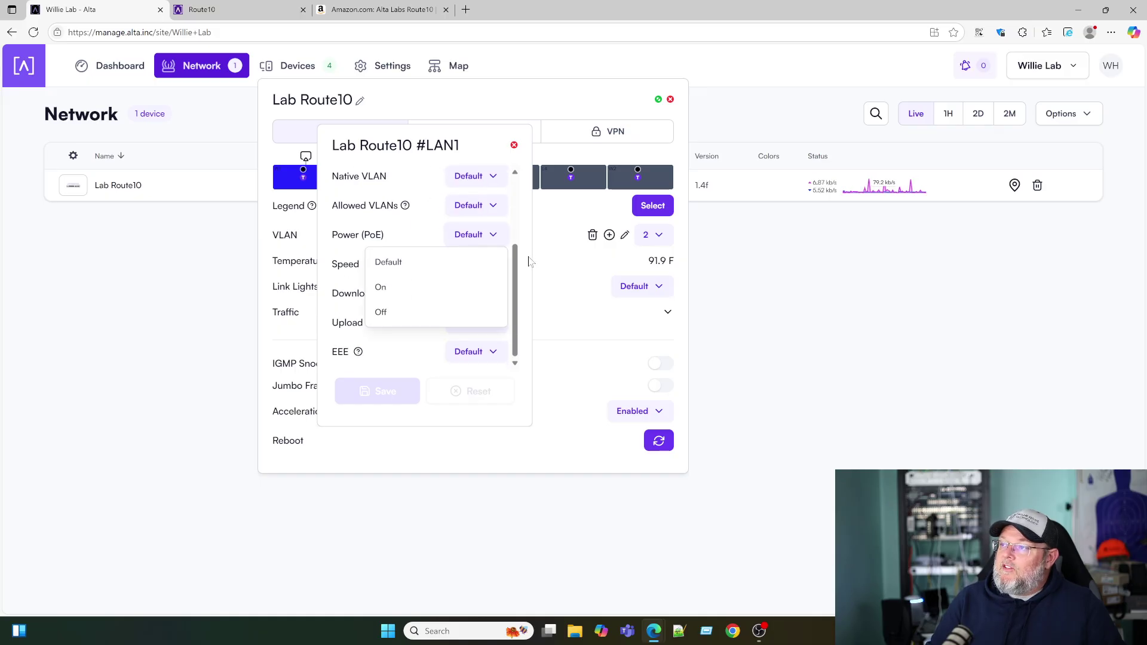
{"action": "left_click", "coordinate": [530, 261]}
{"action": "left_click", "coordinate": [472, 237]}
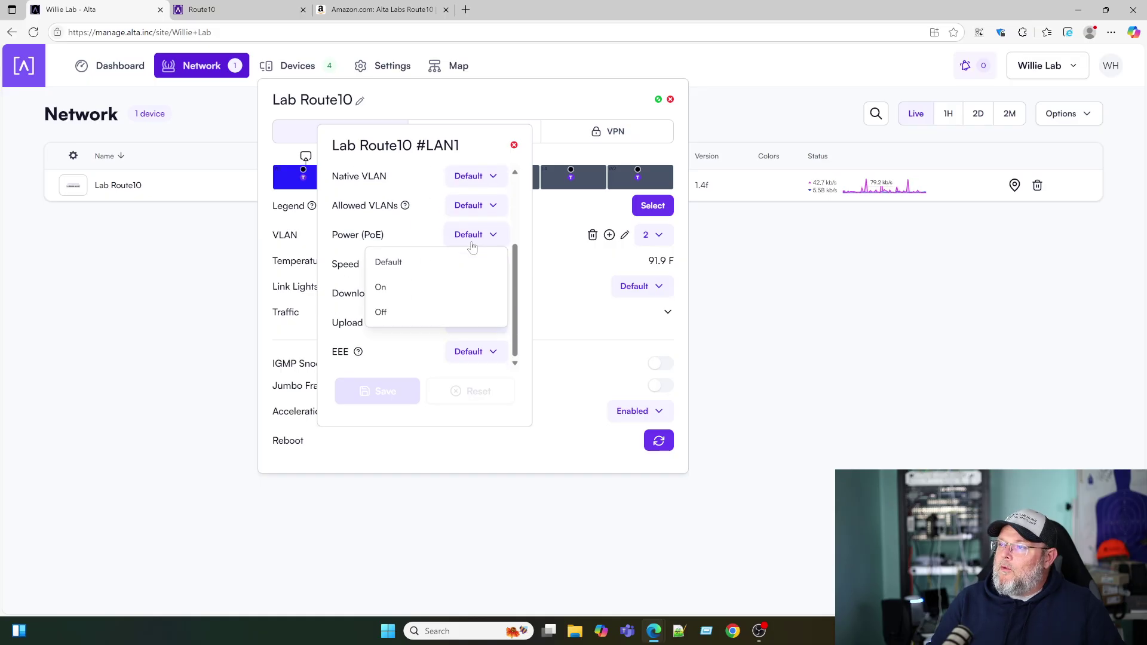
{"action": "left_click", "coordinate": [526, 259]}
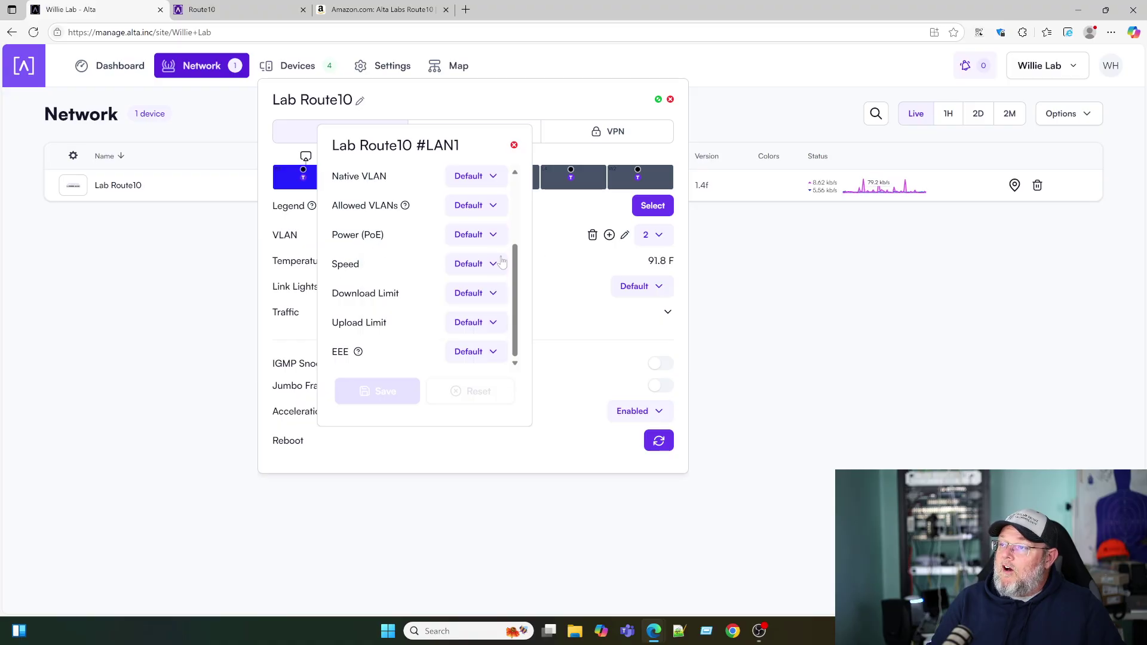
Check LAN1's speed and download limit options unchanged, then close the port settings
{"action": "left_click", "coordinate": [469, 269]}
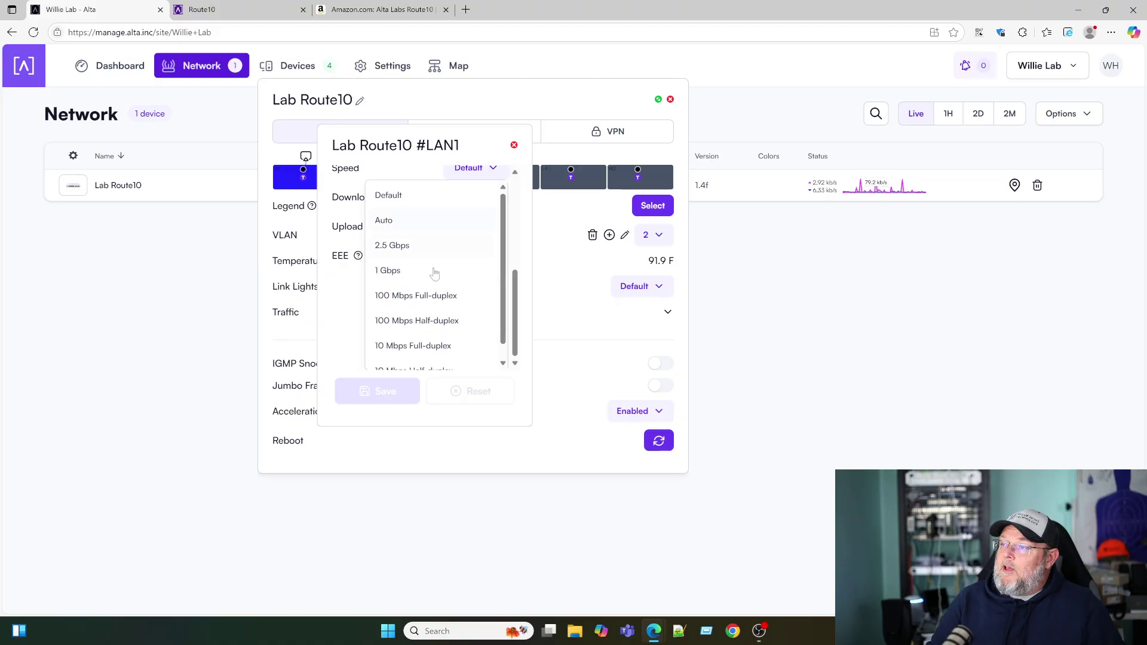
{"action": "left_click", "coordinate": [503, 220]}
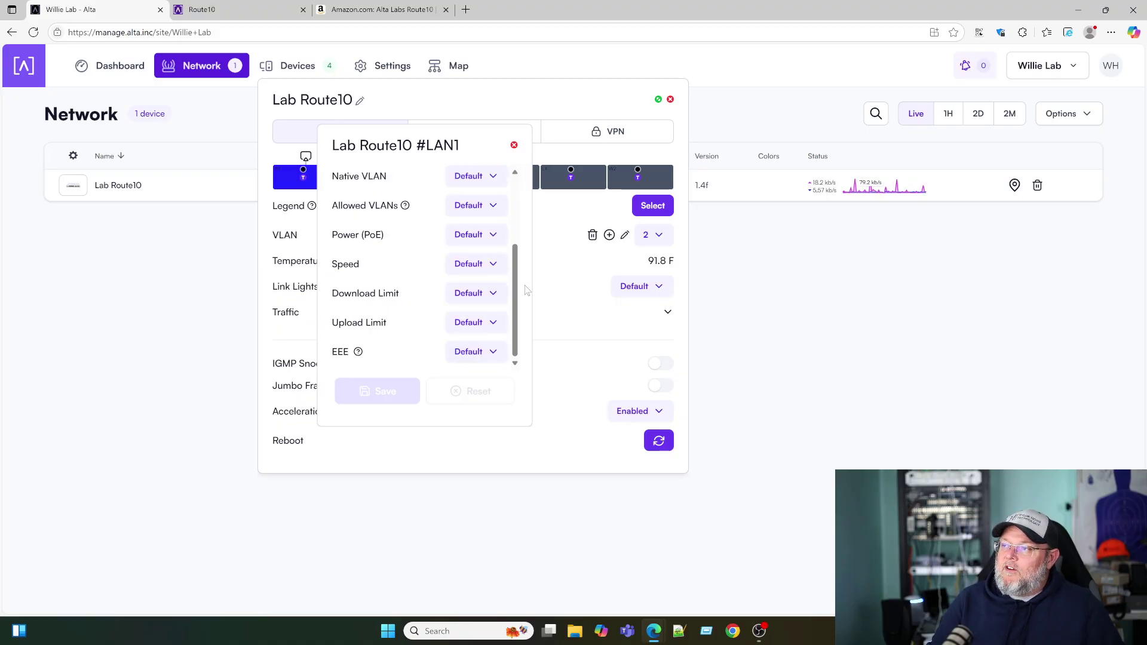
{"action": "left_click", "coordinate": [484, 293]}
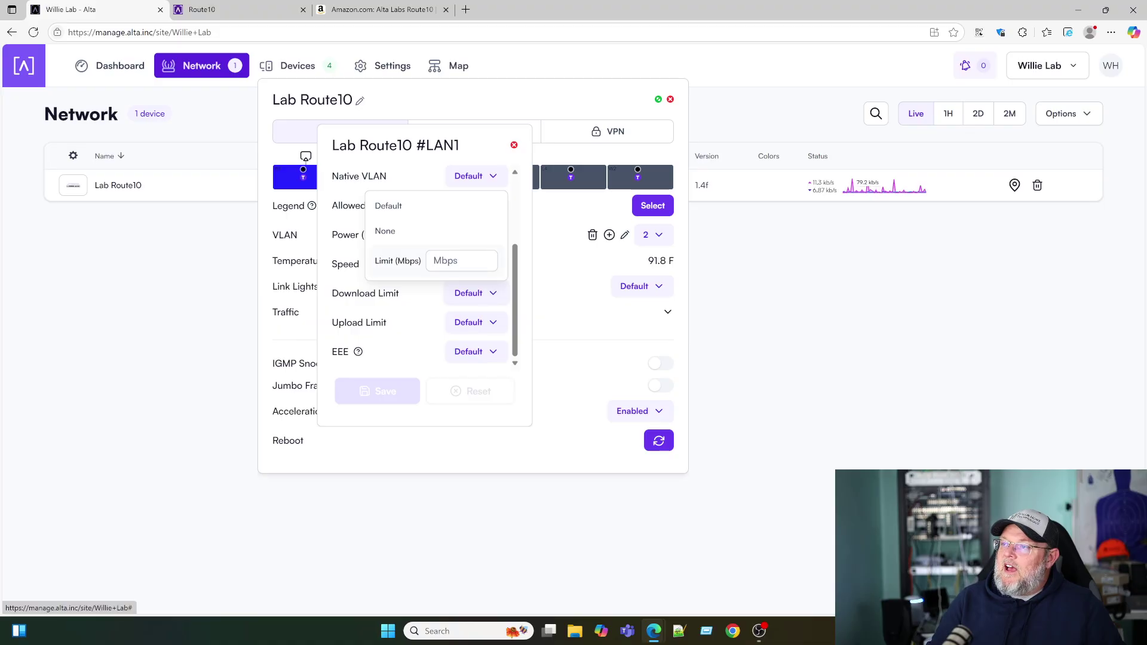
{"action": "left_click", "coordinate": [523, 276]}
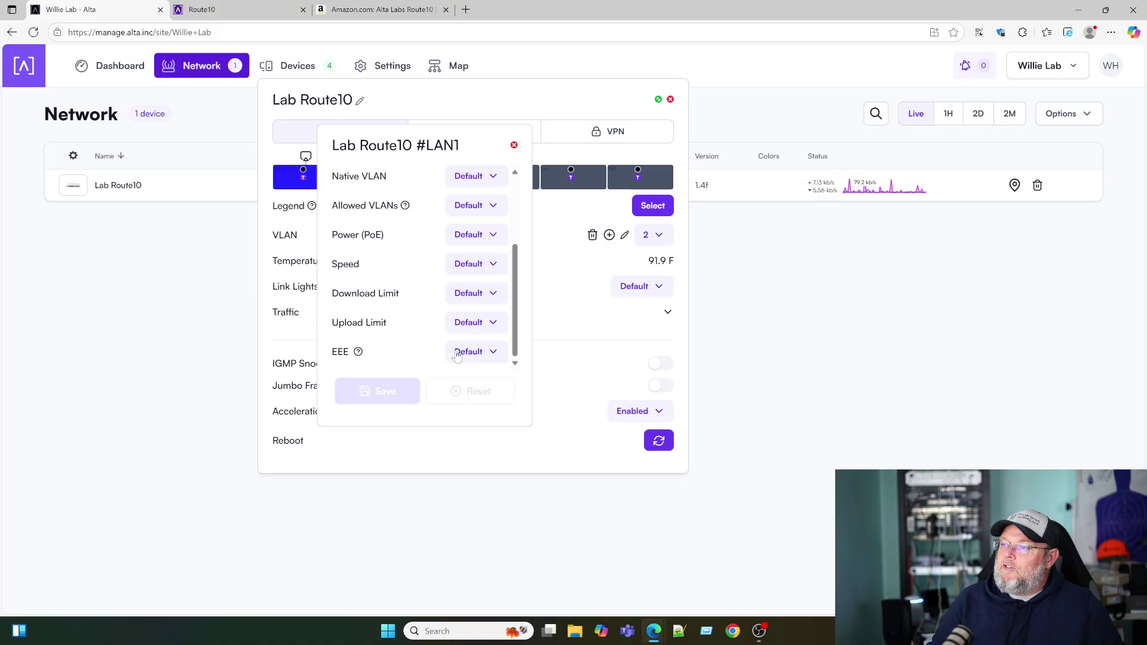
{"action": "mouse_move", "coordinate": [361, 358]}
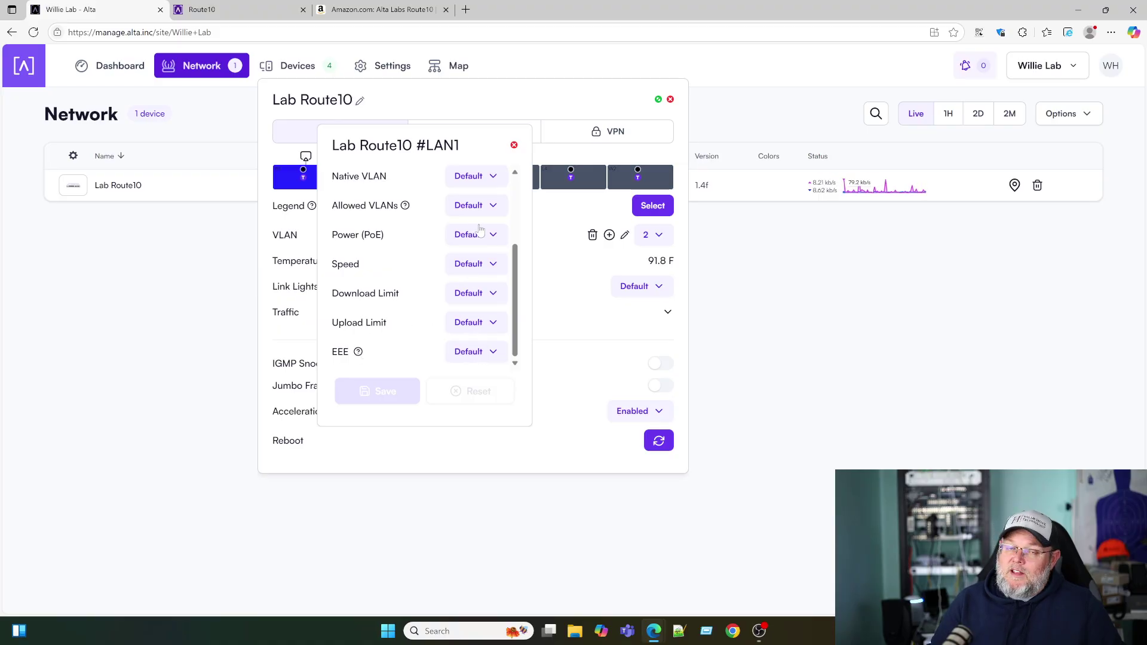
{"action": "left_click", "coordinate": [514, 145]}
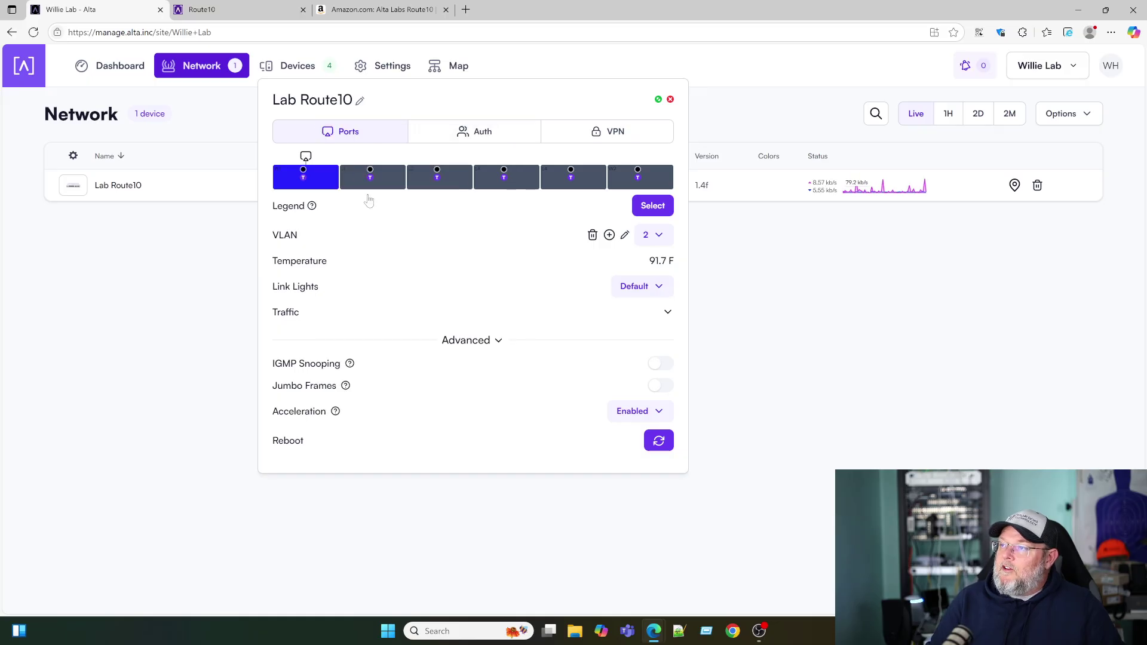
Review LAN4's speed options without changes, then collapse the Advanced port options
{"action": "left_click", "coordinate": [578, 178]}
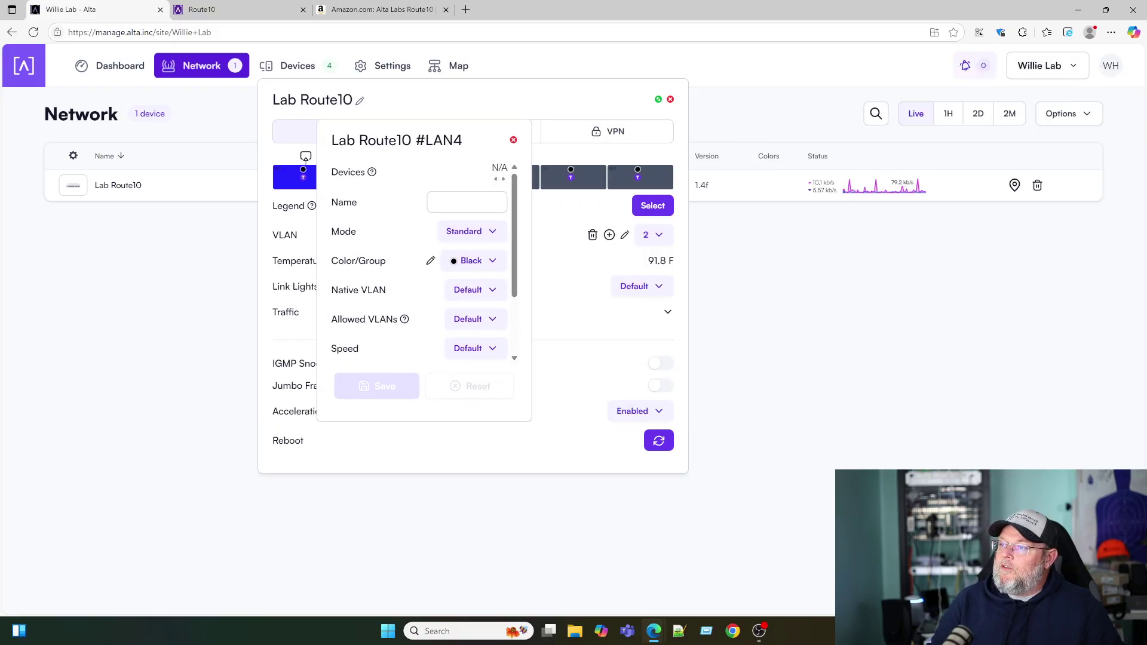
{"action": "scroll", "coordinate": [490, 273], "scroll_direction": "down", "scroll_amount": 3}
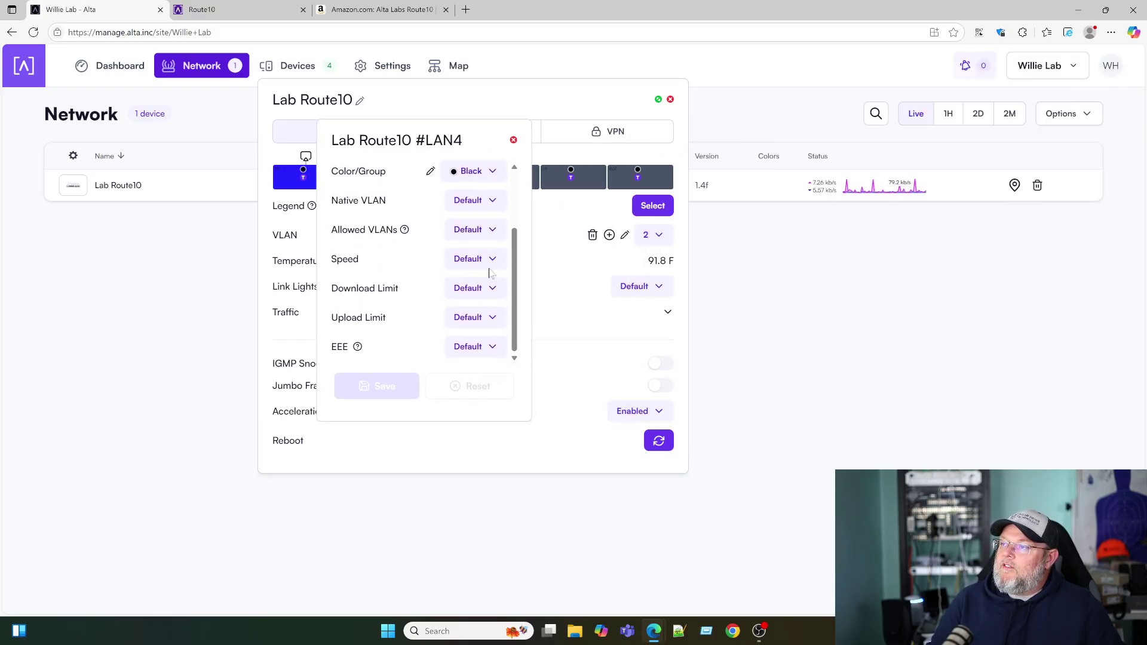
{"action": "left_click", "coordinate": [491, 261]}
{"action": "scroll", "coordinate": [491, 265], "scroll_direction": "down", "scroll_amount": 1}
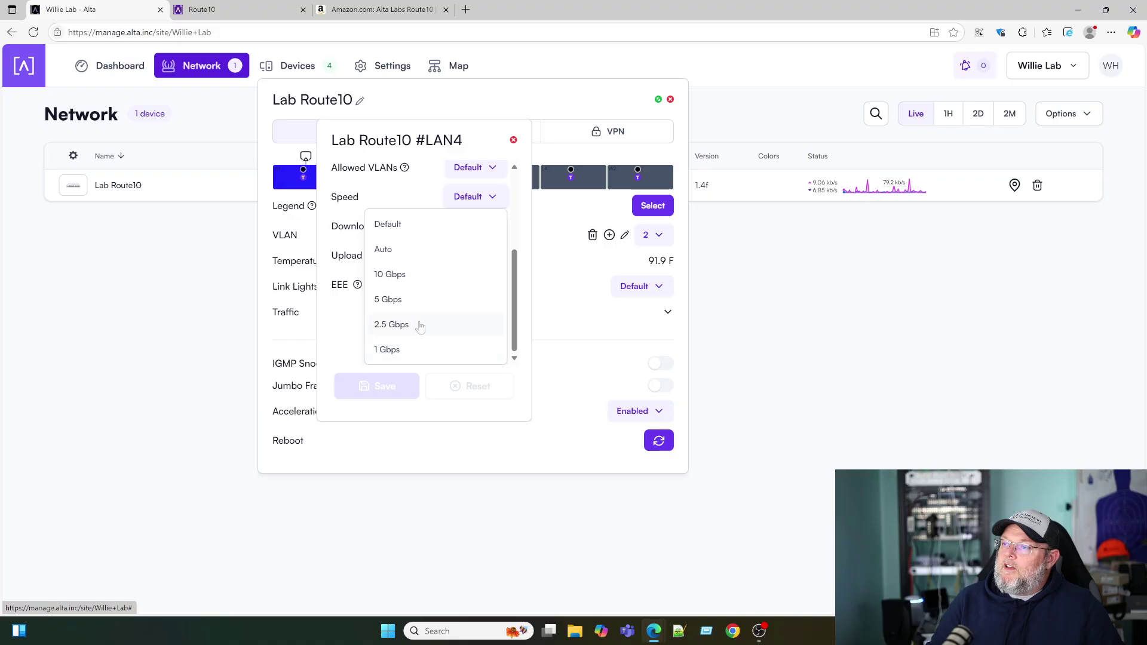
{"action": "left_click", "coordinate": [491, 190]}
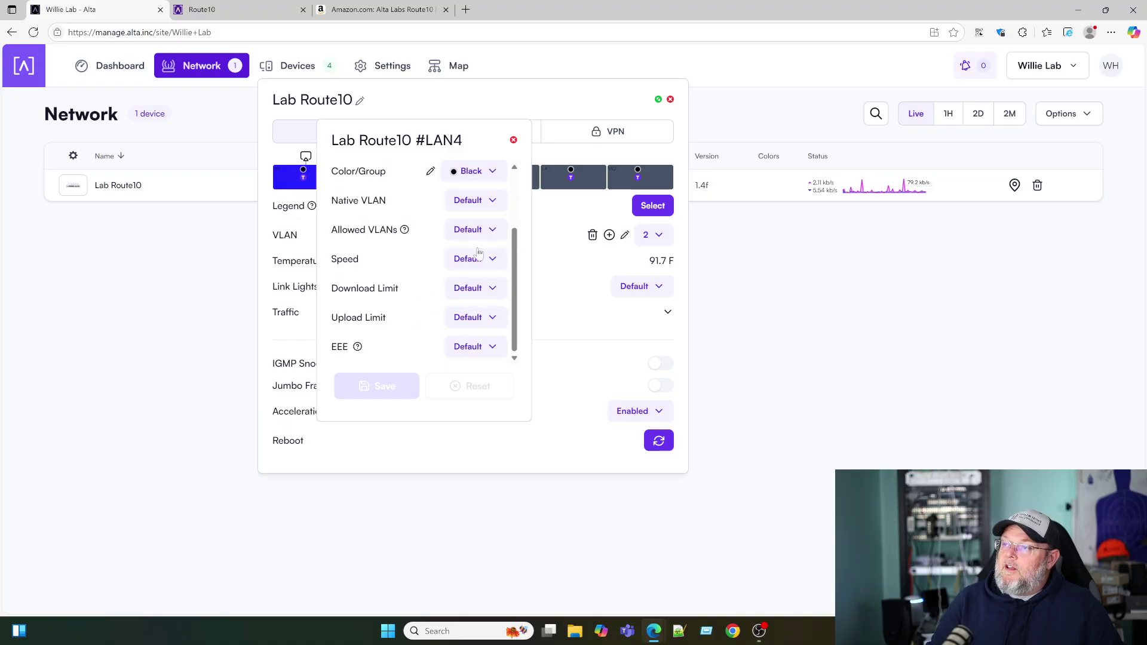
{"action": "left_click", "coordinate": [513, 141]}
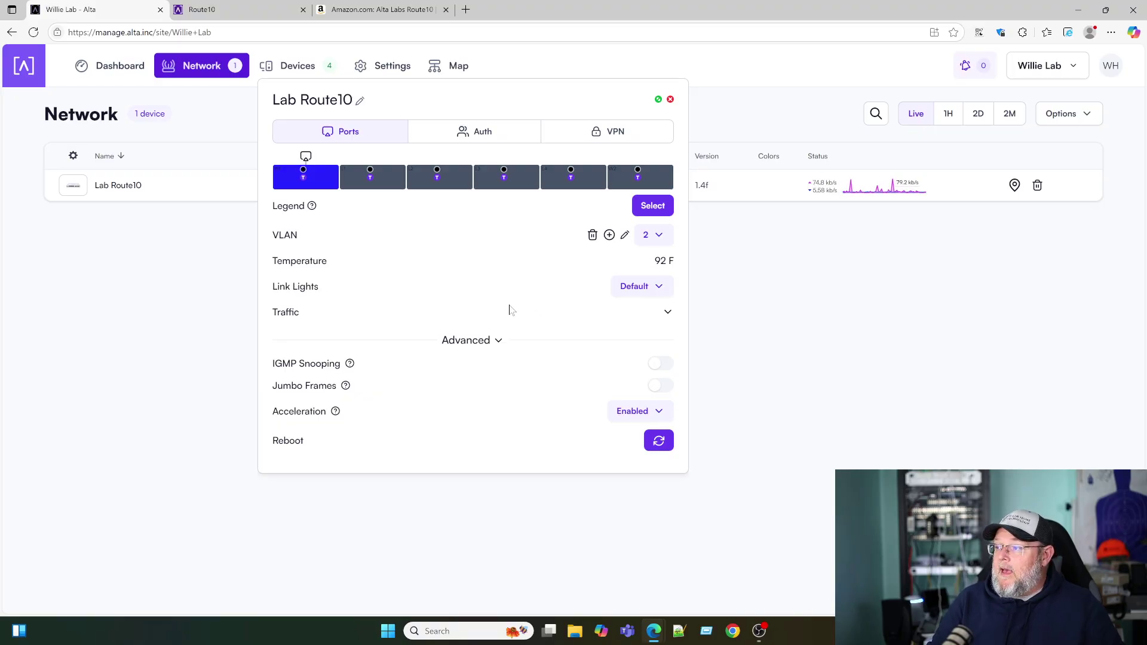
{"action": "left_click", "coordinate": [498, 339]}
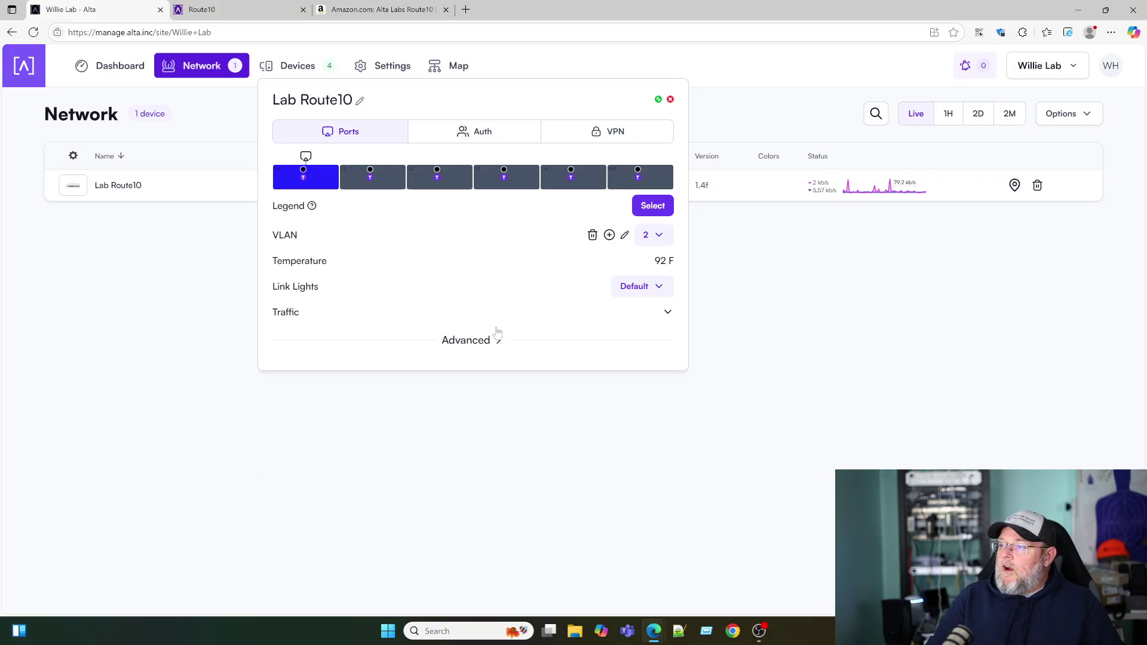
Review the Auth settings and advanced options, then view VPN options: IPsec, WireGuard, Clients/S2S
{"action": "left_click", "coordinate": [485, 137]}
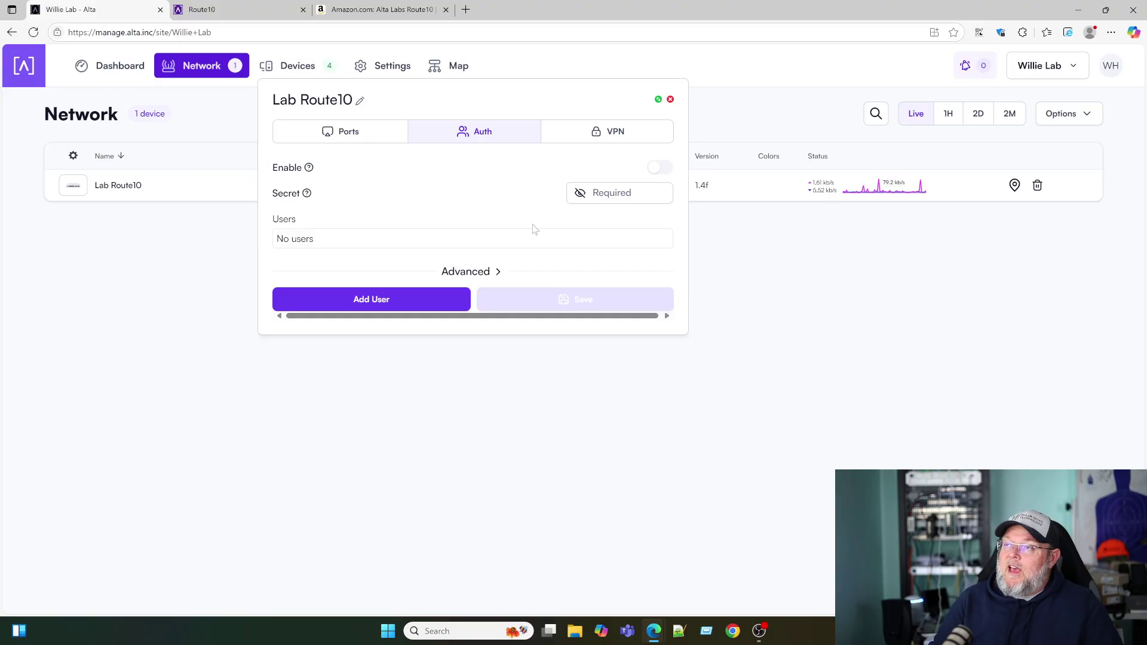
{"action": "left_click", "coordinate": [478, 273]}
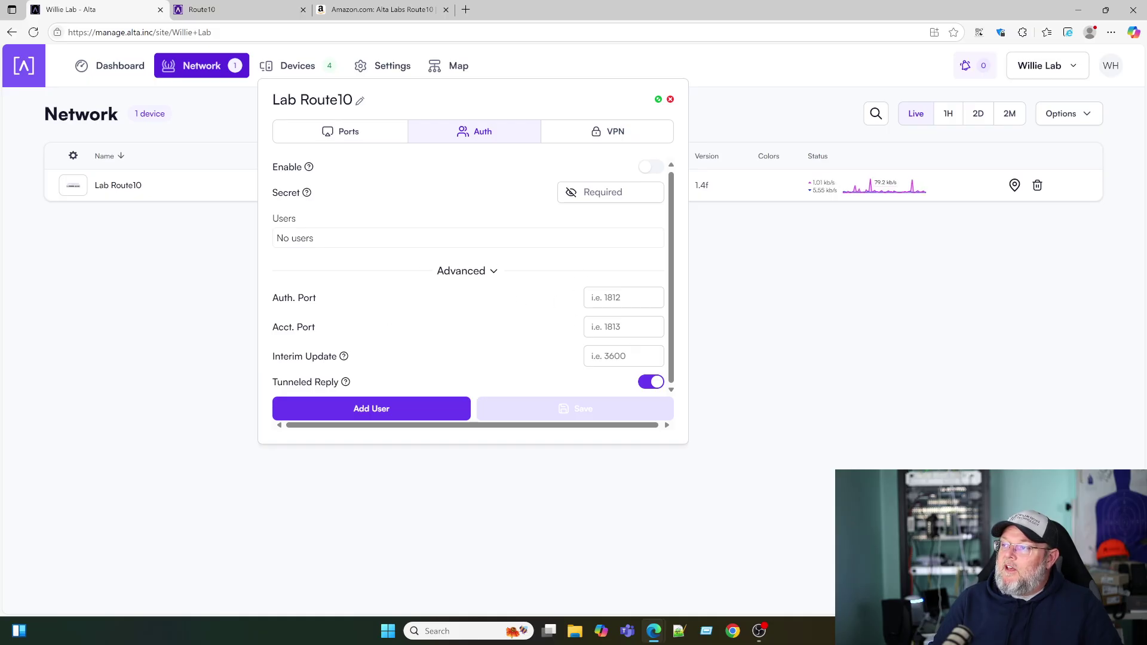
{"action": "left_click", "coordinate": [494, 274]}
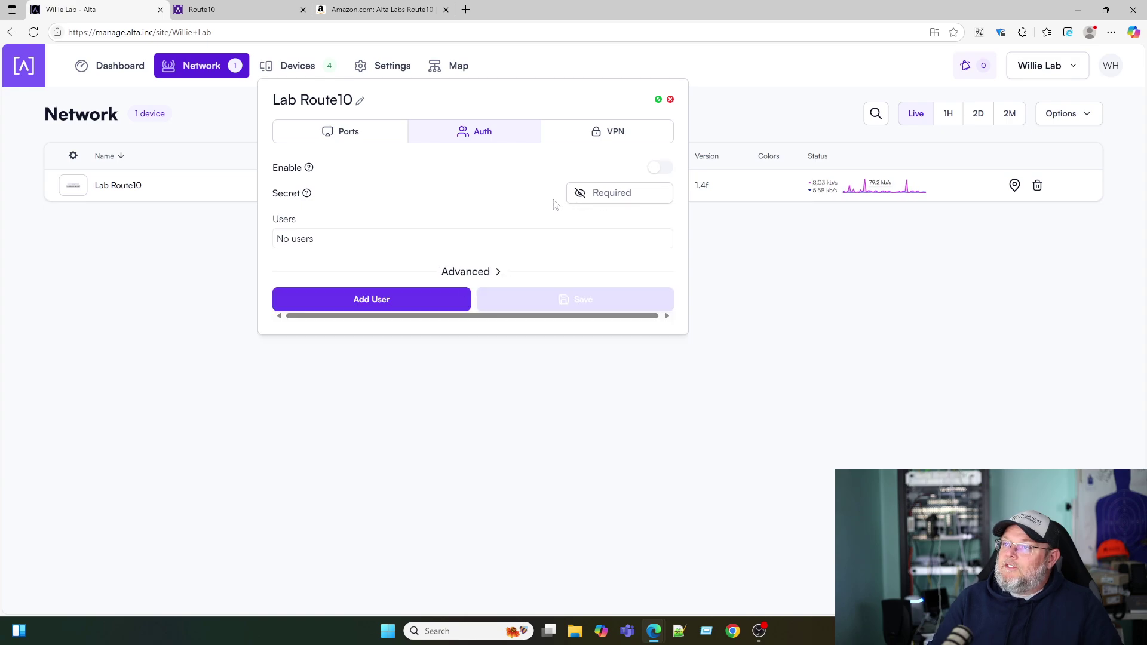
{"action": "left_click", "coordinate": [600, 133]}
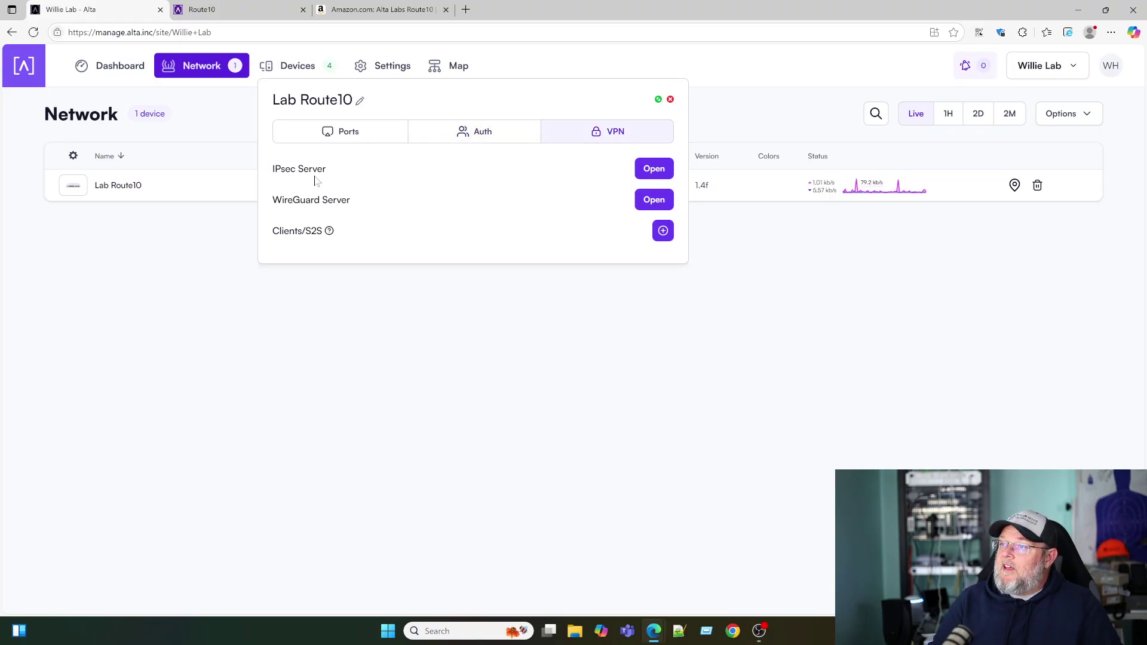
{"action": "left_click", "coordinate": [654, 169]}
{"action": "left_click_drag", "start_coordinate": [983, 96], "coordinate": [463, 151]}
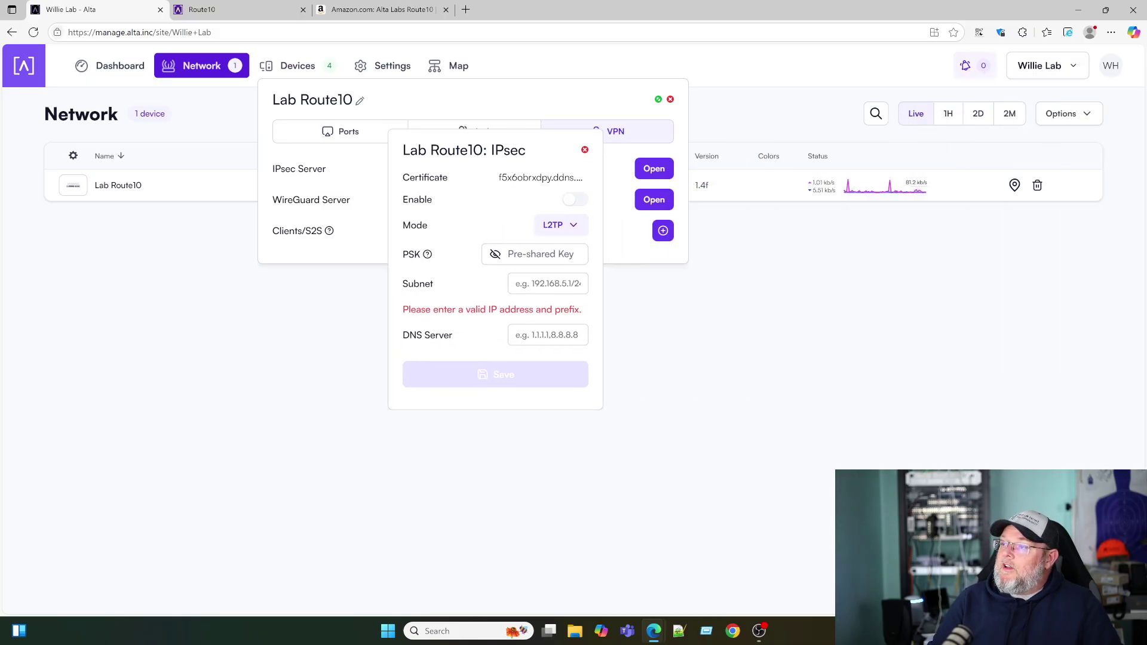
{"action": "left_click", "coordinate": [585, 150]}
{"action": "left_click", "coordinate": [657, 201]}
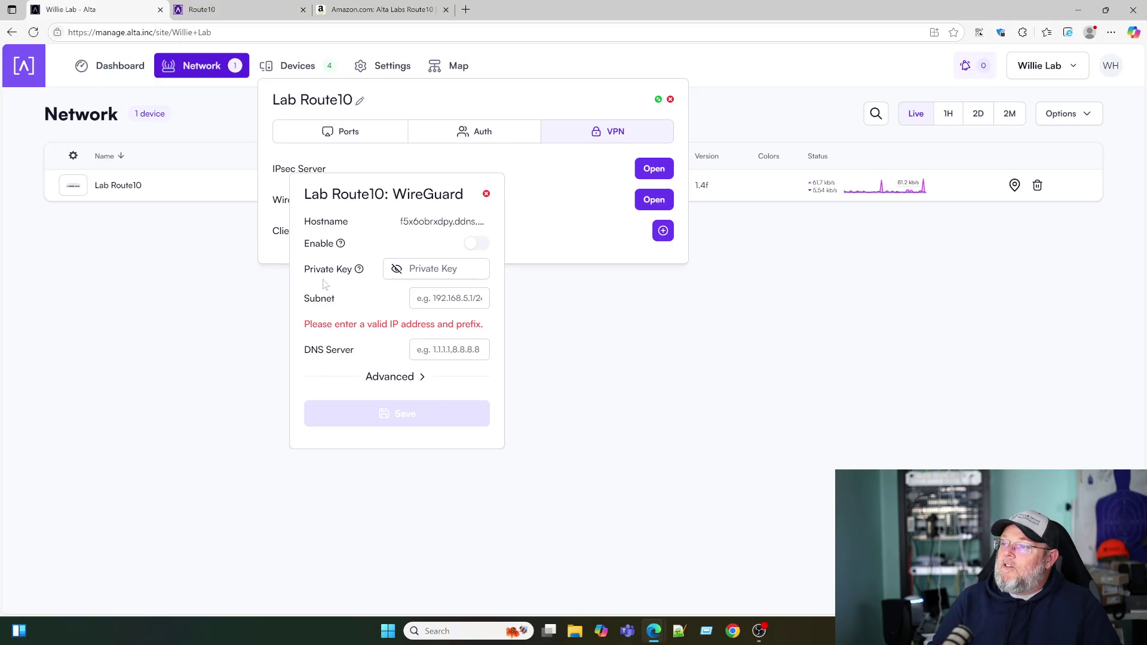
{"action": "left_click", "coordinate": [487, 194]}
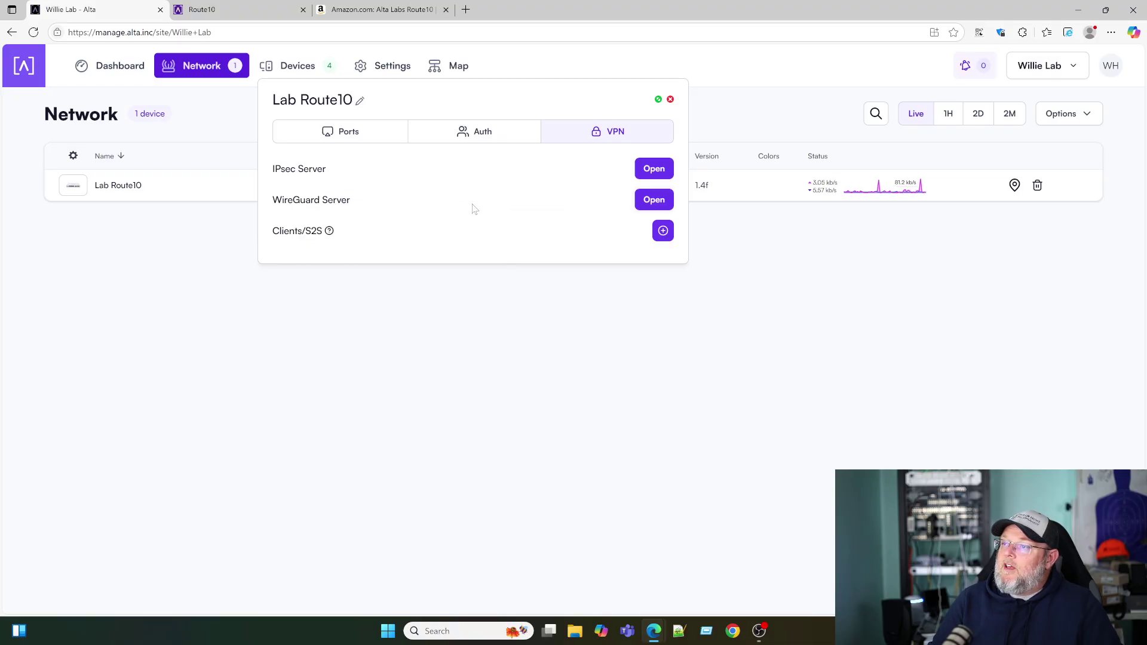
{"action": "mouse_move", "coordinate": [336, 232]}
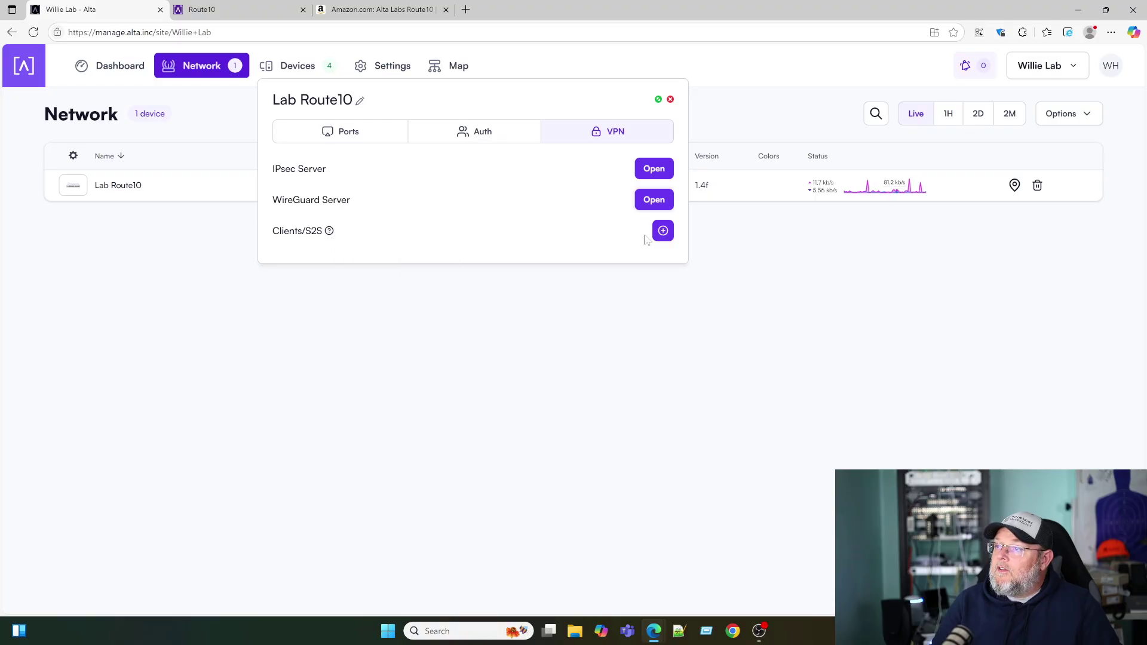
Start a new Clients/S2S VPN connection, switch its mode from WireGuard to IPsec, then close it unsaved
{"action": "left_click", "coordinate": [662, 229]}
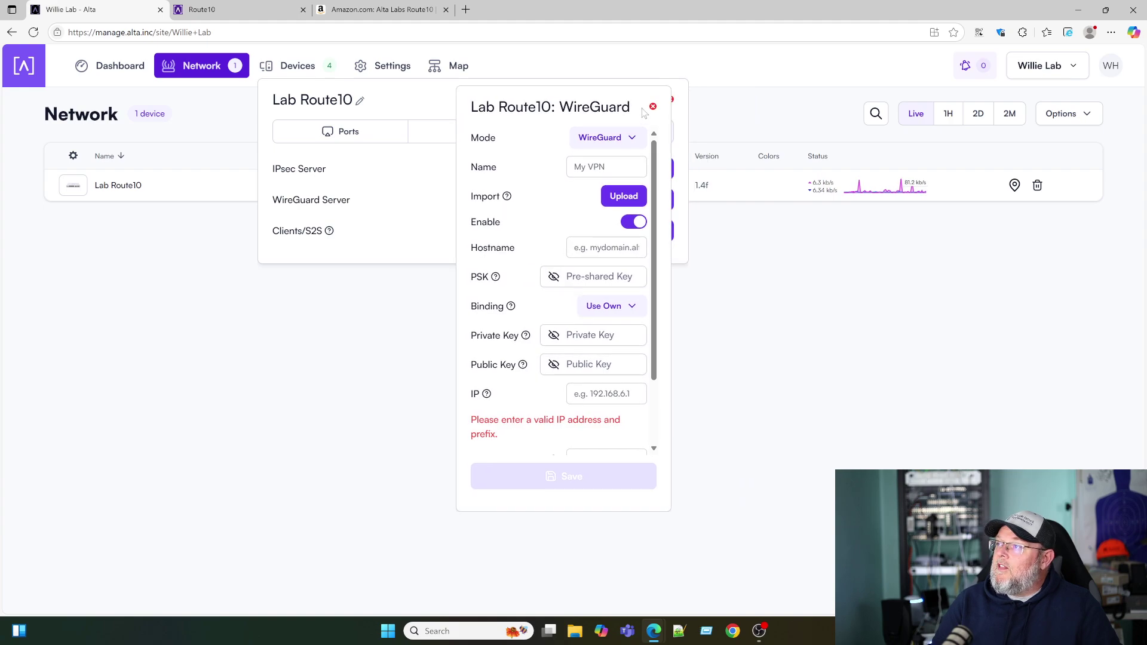
{"action": "scroll", "coordinate": [526, 333], "scroll_direction": "down", "scroll_amount": 1}
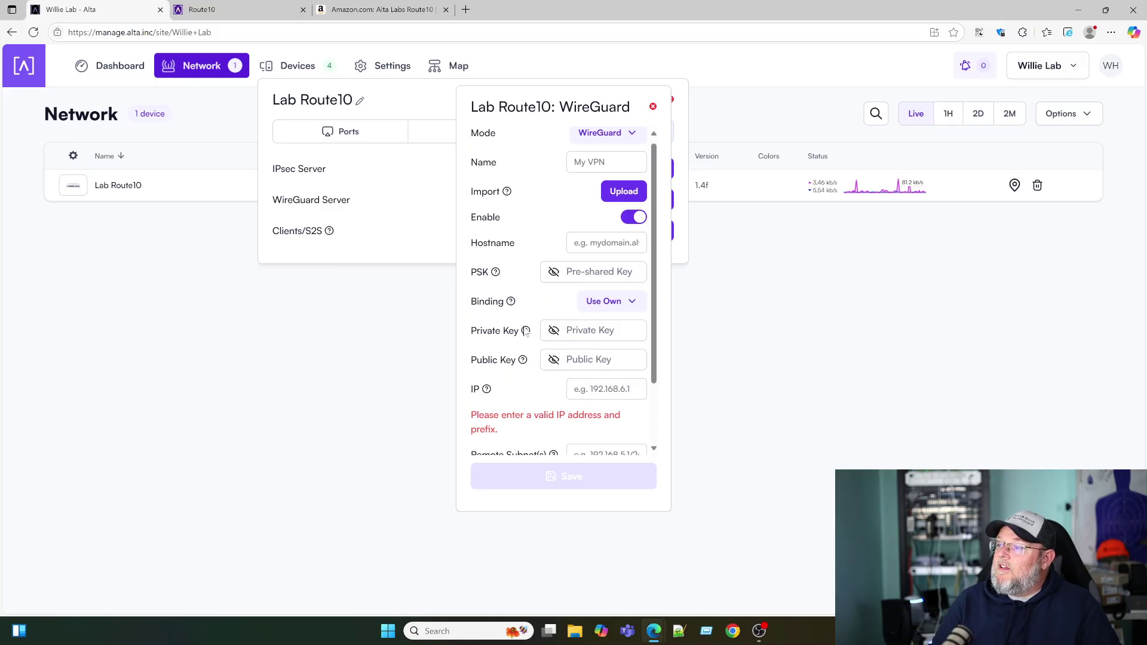
{"action": "scroll", "coordinate": [526, 332], "scroll_direction": "down", "scroll_amount": 3}
{"action": "scroll", "coordinate": [559, 335], "scroll_direction": "up", "scroll_amount": 3}
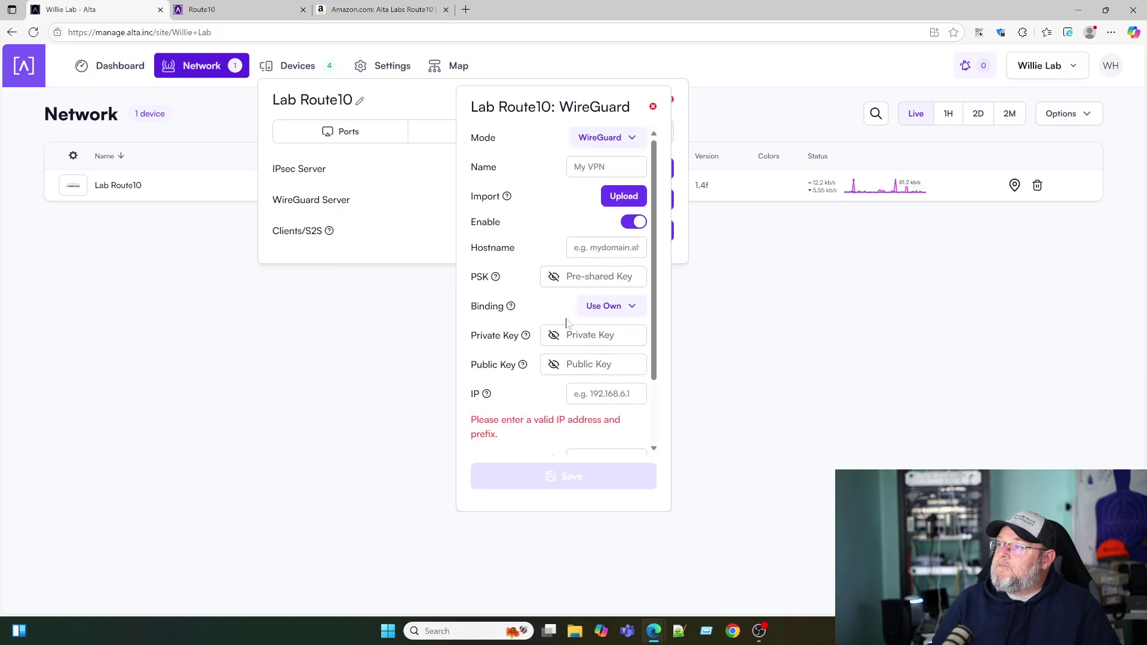
{"action": "left_click", "coordinate": [621, 138]}
{"action": "left_click", "coordinate": [561, 195]}
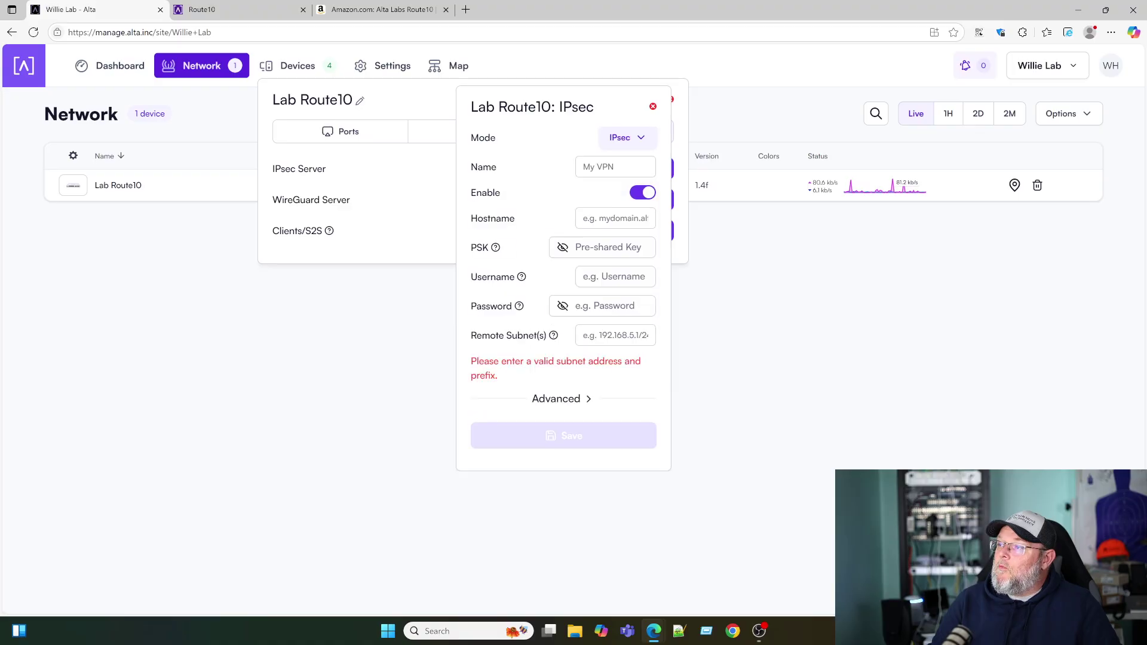
{"action": "left_click", "coordinate": [653, 107]}
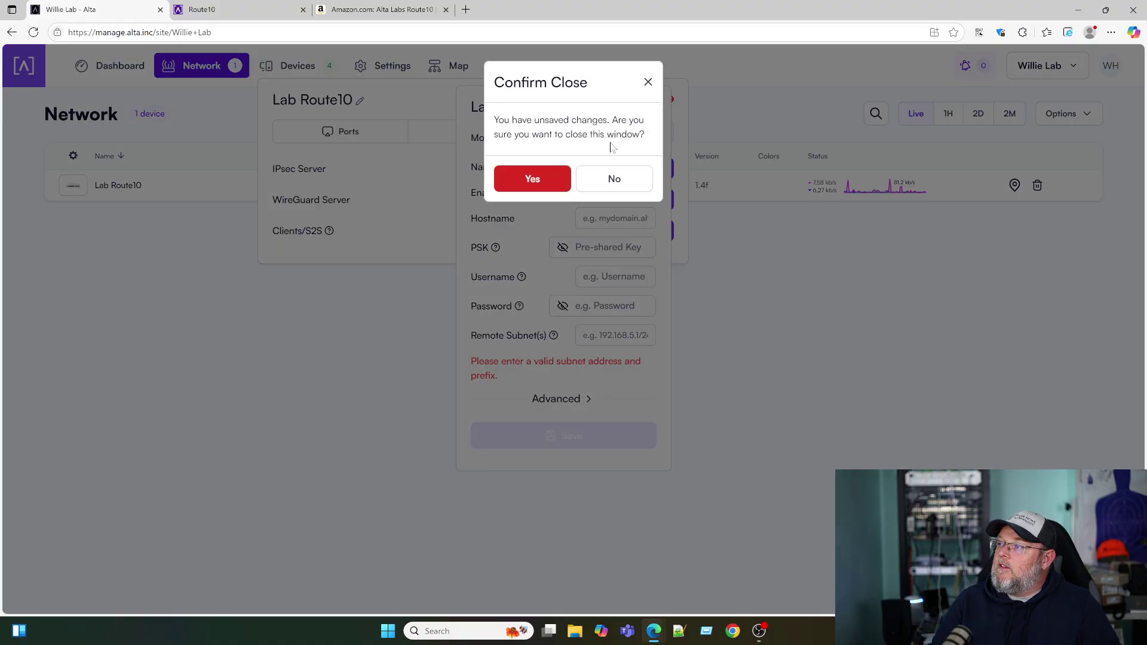
Discard the unsaved VPN client, look over the Ports, Auth and VPN tabs, then go to Settings
{"action": "left_click", "coordinate": [534, 180]}
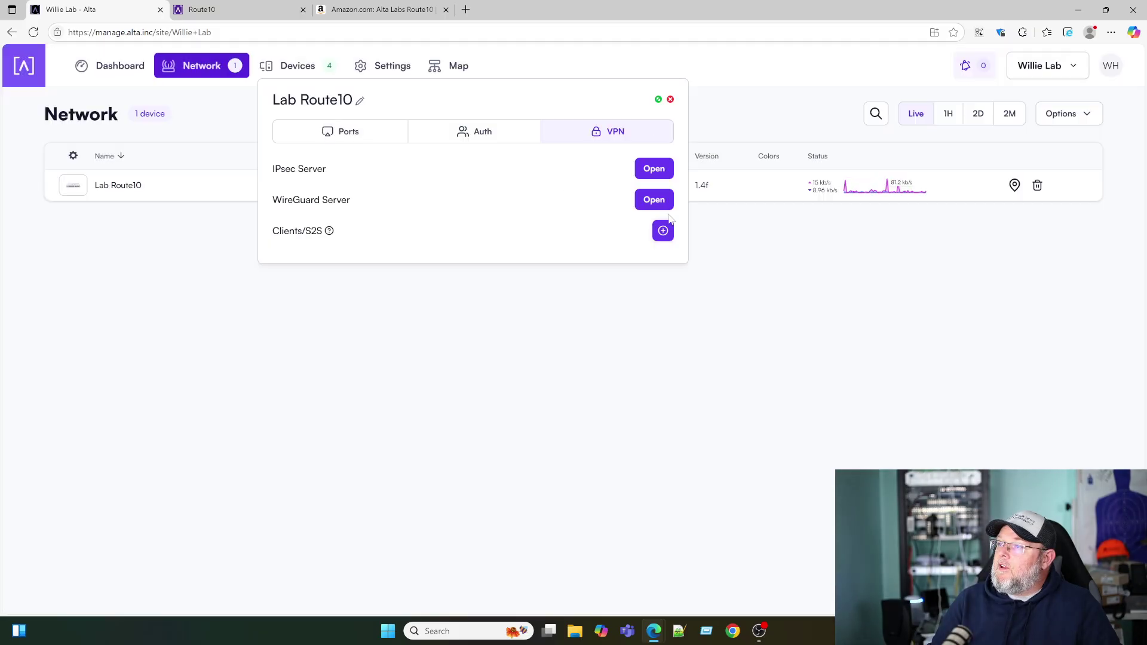
{"action": "left_click", "coordinate": [337, 135]}
{"action": "left_click", "coordinate": [484, 134]}
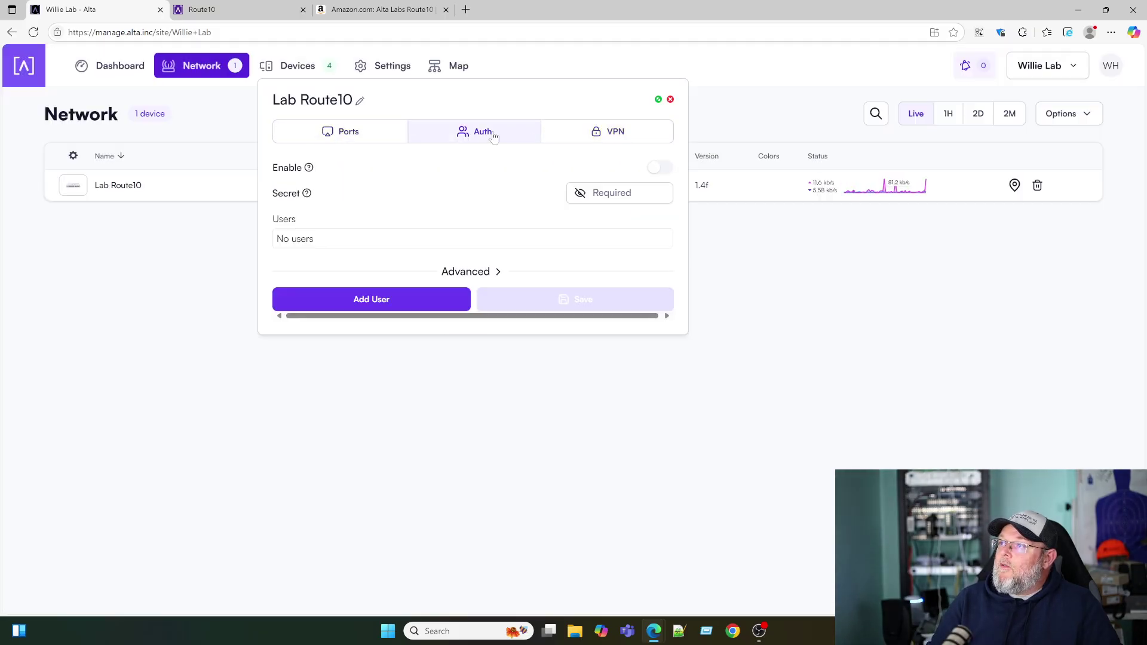
{"action": "left_click", "coordinate": [589, 136]}
{"action": "left_click", "coordinate": [358, 140]}
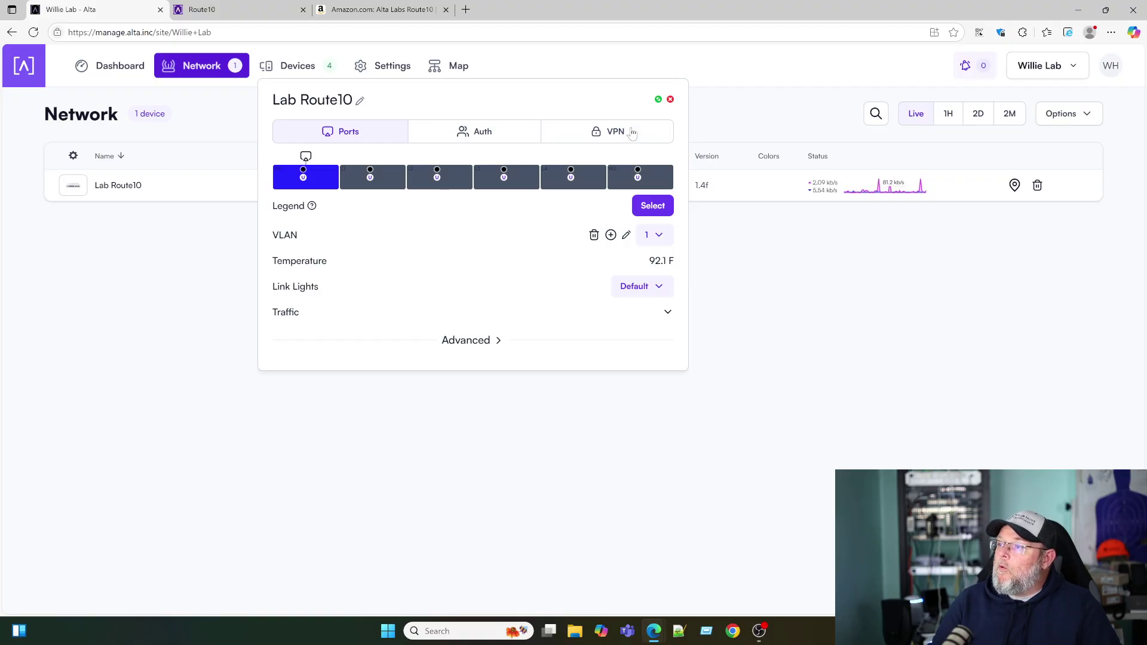
{"action": "left_click", "coordinate": [670, 99]}
{"action": "left_click", "coordinate": [390, 69]}
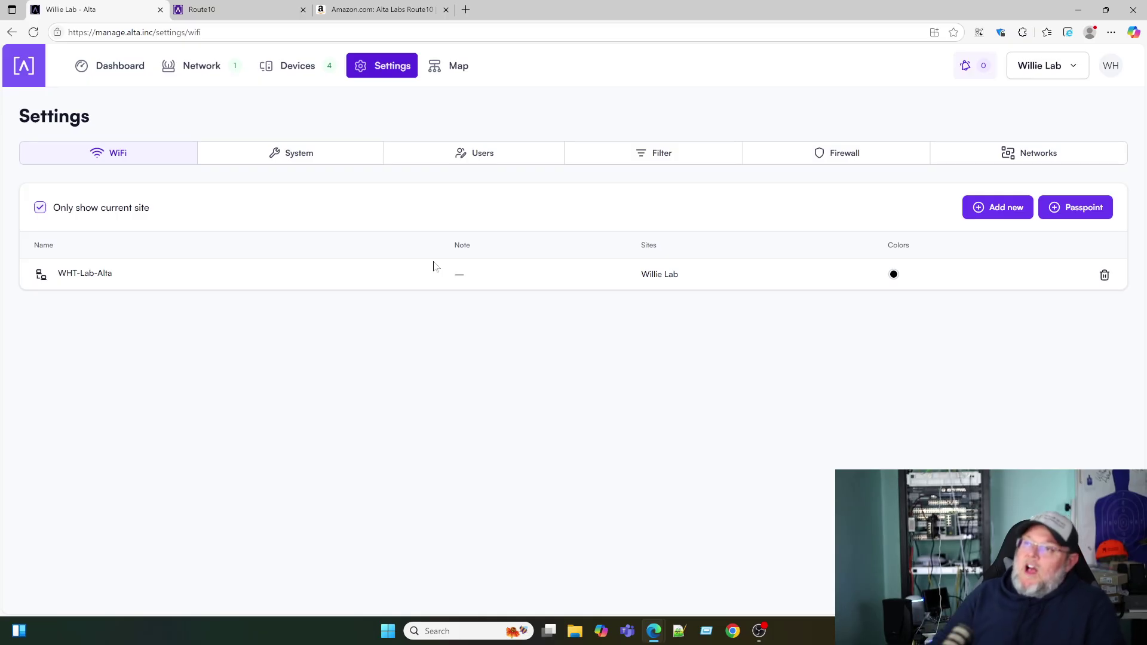
Open the System settings and review the Firewall filter rules list
{"action": "left_click", "coordinate": [305, 154]}
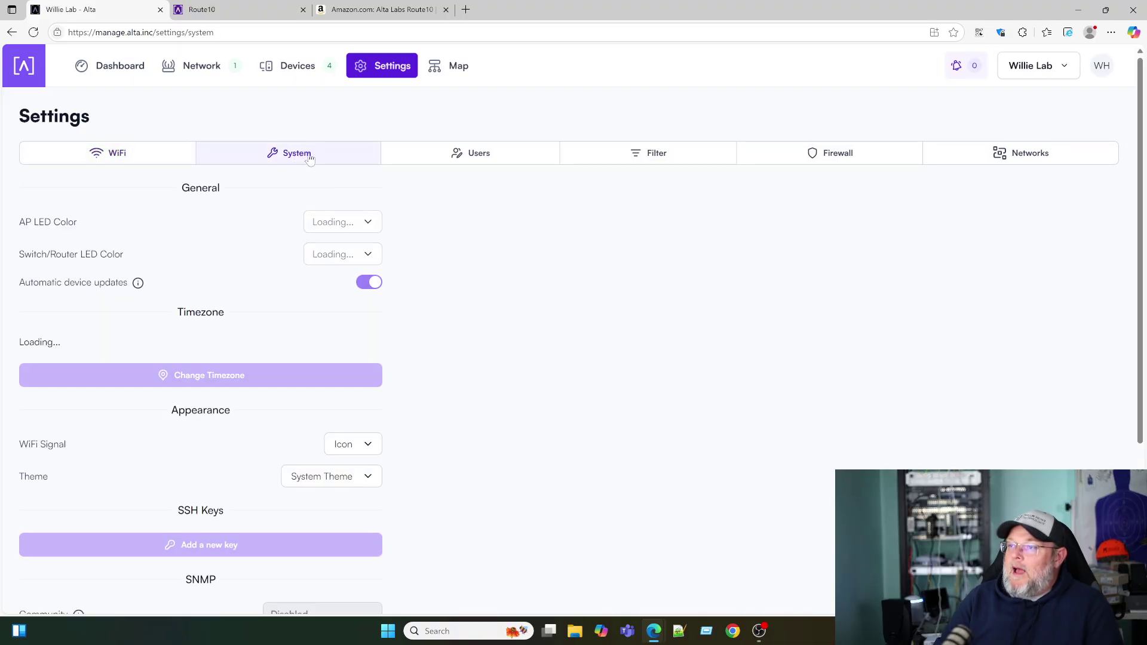
{"action": "scroll", "coordinate": [387, 314], "scroll_direction": "down", "scroll_amount": 3}
{"action": "scroll", "coordinate": [389, 312], "scroll_direction": "up", "scroll_amount": 3}
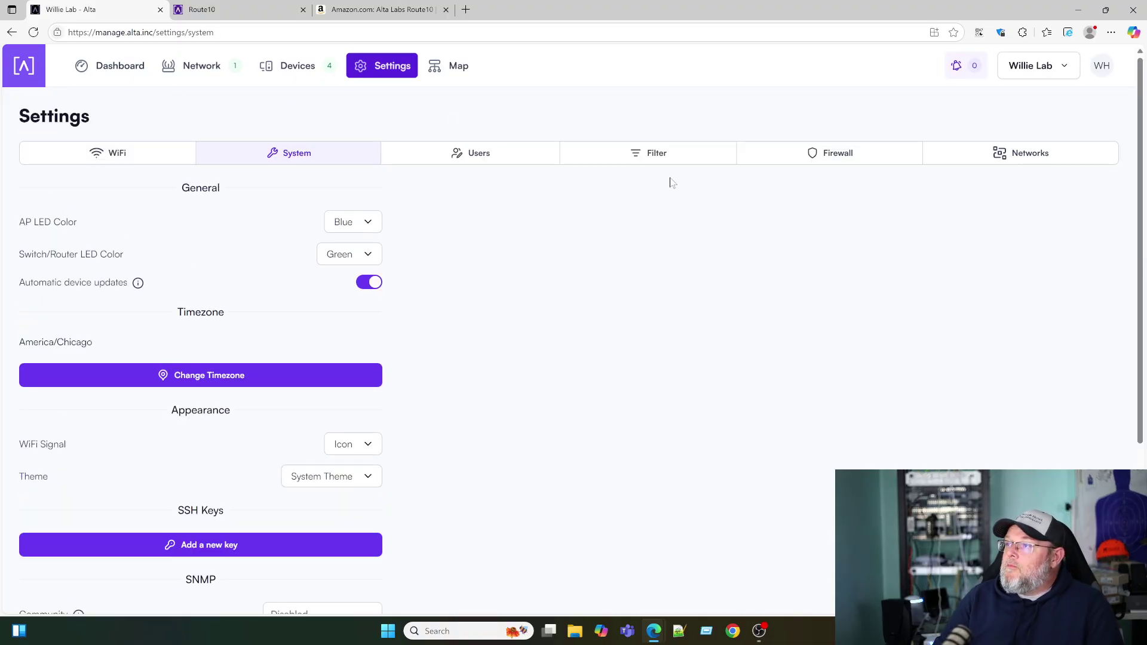
{"action": "left_click", "coordinate": [834, 161]}
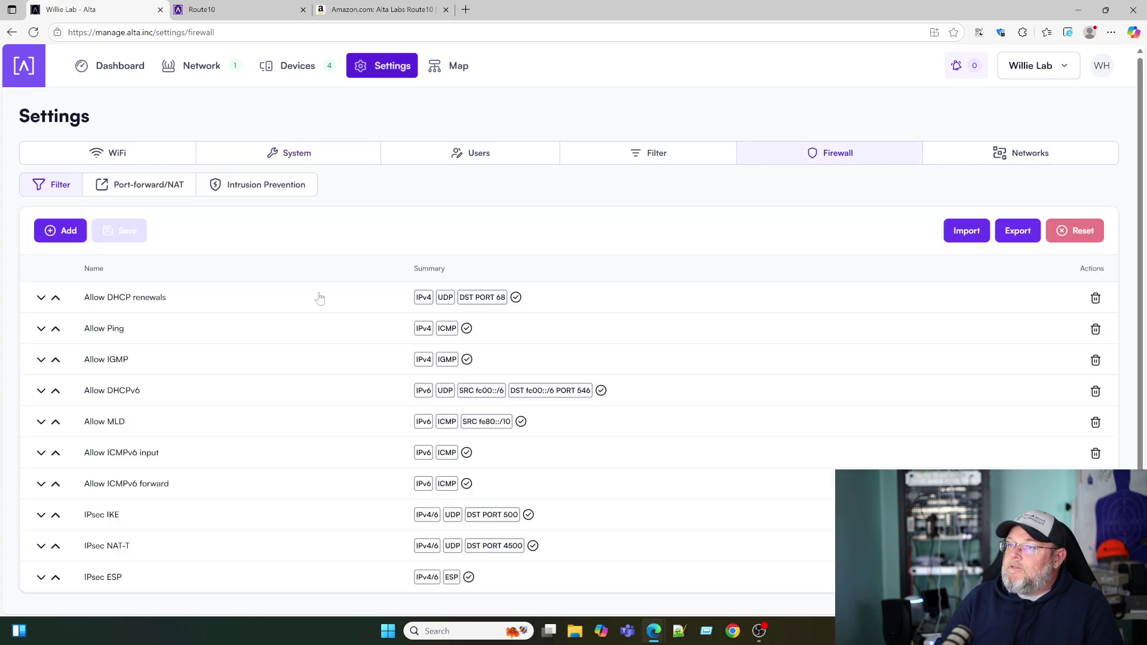
{"action": "scroll", "coordinate": [263, 343], "scroll_direction": "down", "scroll_amount": 1}
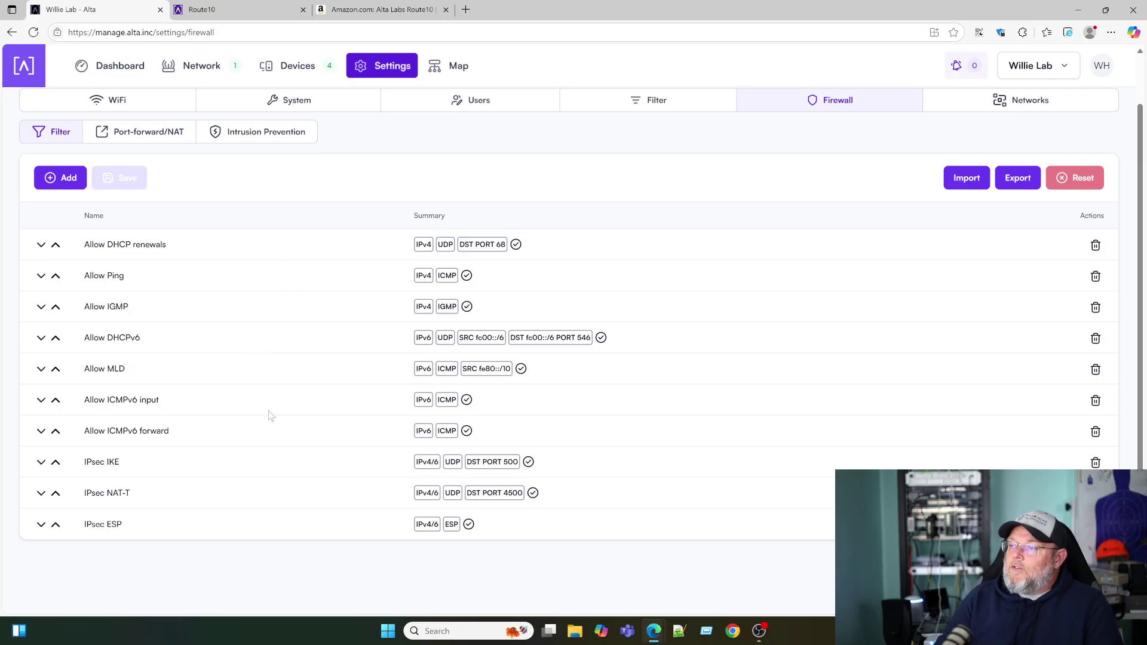
{"action": "scroll", "coordinate": [270, 415], "scroll_direction": "up", "scroll_amount": 1}
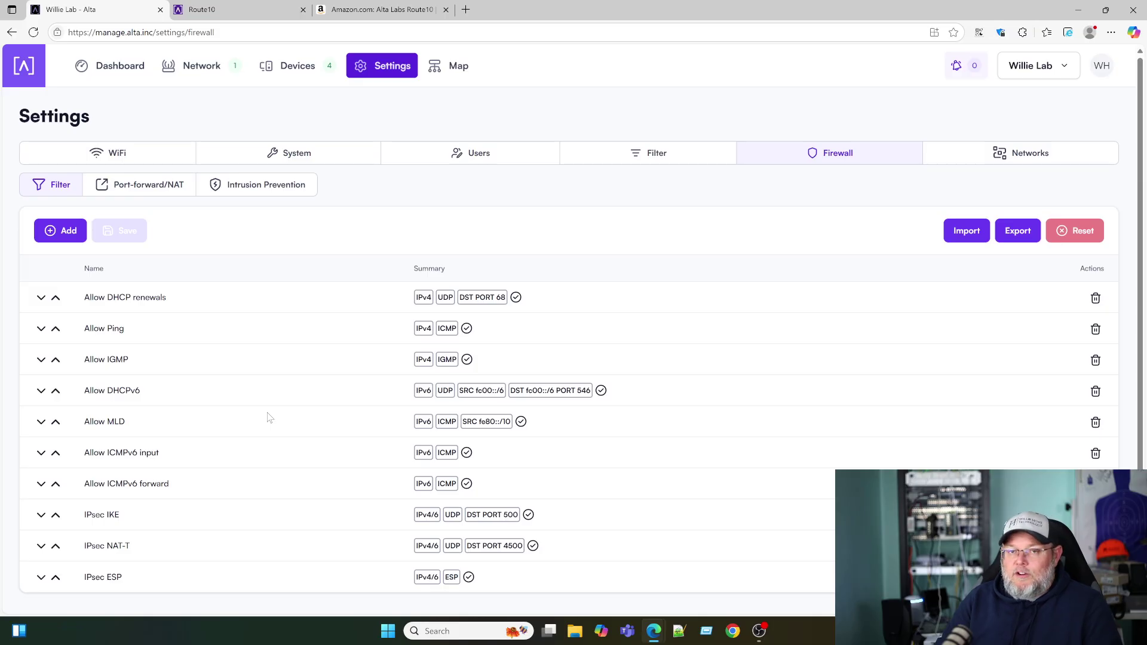
{"action": "scroll", "coordinate": [270, 417], "scroll_direction": "down", "scroll_amount": 1}
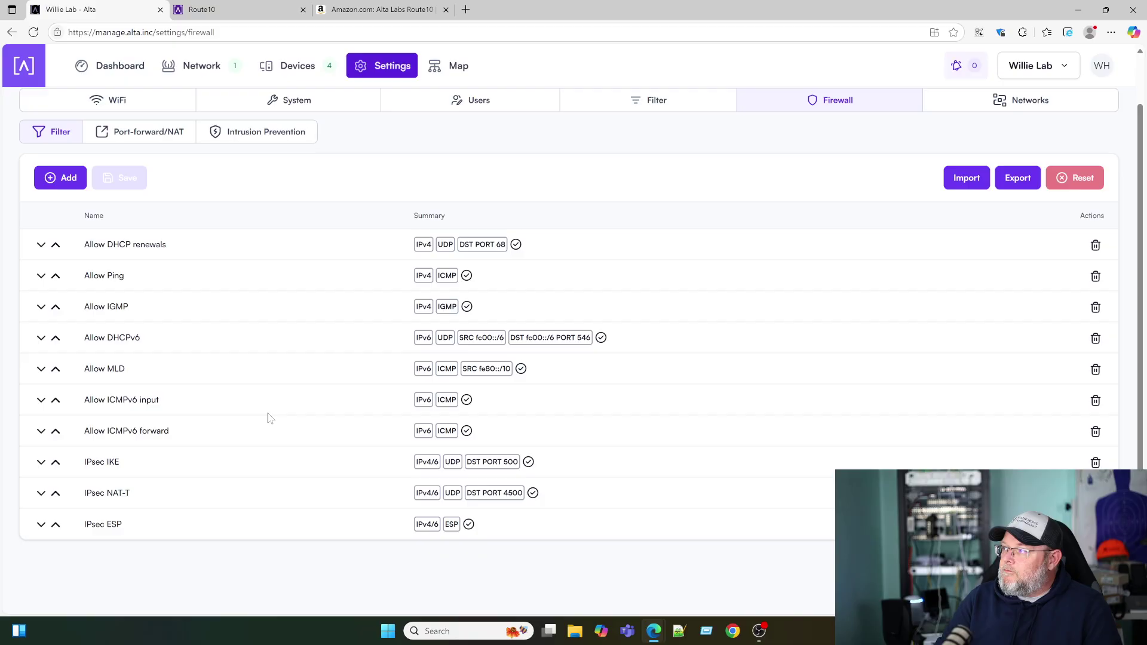
{"action": "scroll", "coordinate": [268, 418], "scroll_direction": "up", "scroll_amount": 1}
Start a new firewall filter rule, leaving its name blank and IP Version at Any
{"action": "left_click", "coordinate": [62, 230]}
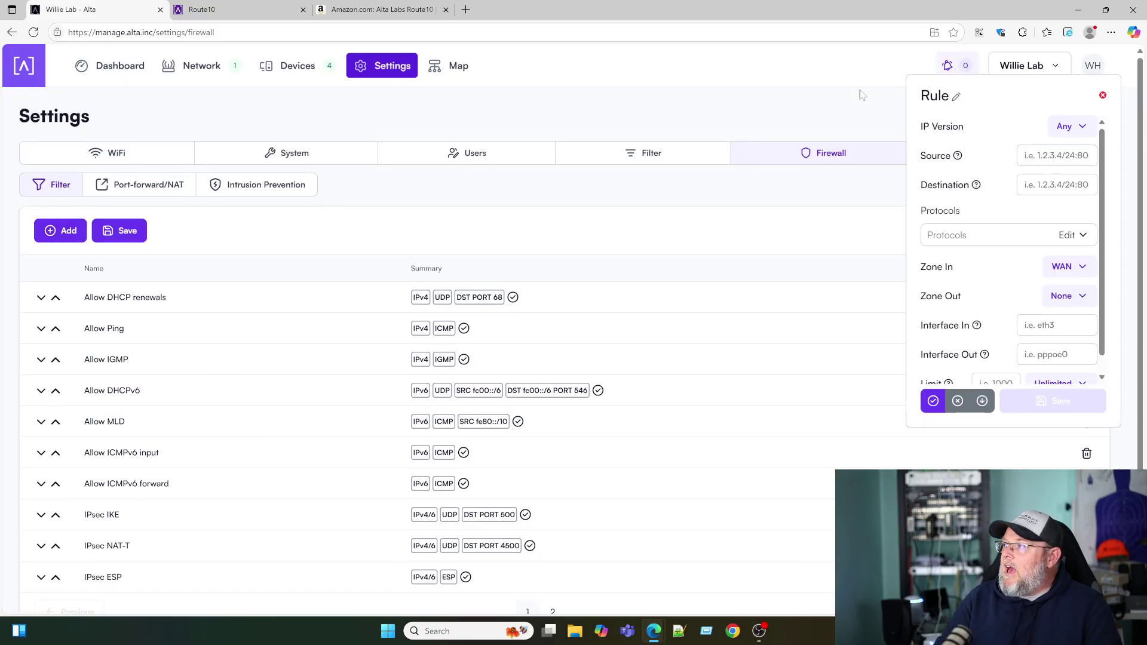
{"action": "left_click_drag", "start_coordinate": [999, 101], "coordinate": [376, 159]}
{"action": "left_click", "coordinate": [334, 157]}
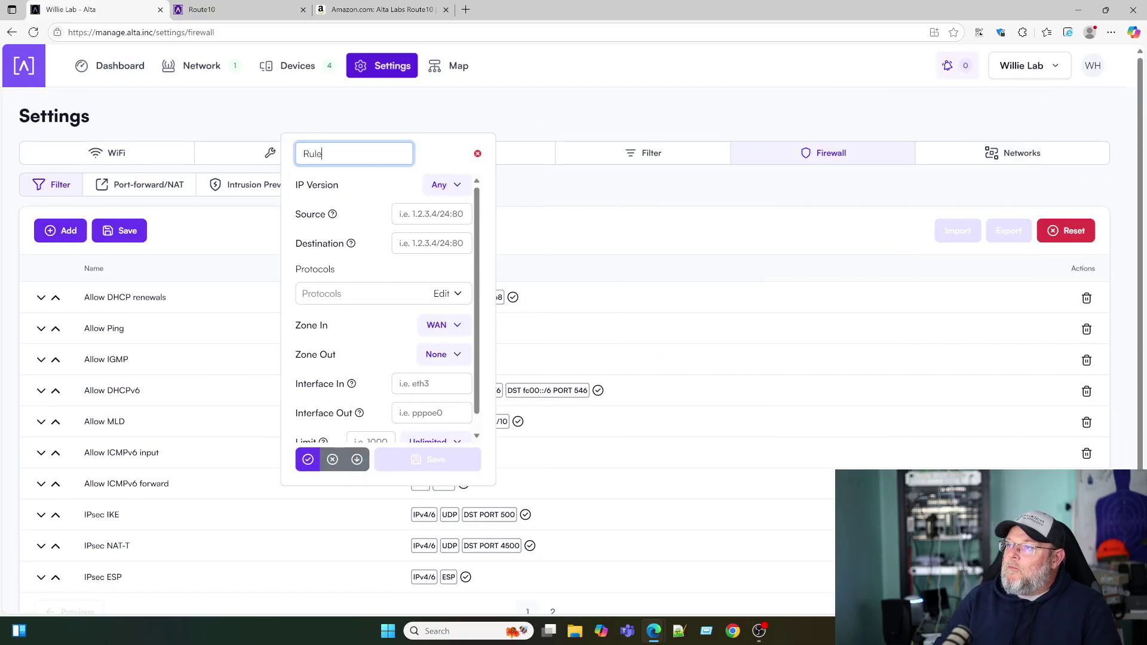
{"action": "left_click", "coordinate": [439, 157]}
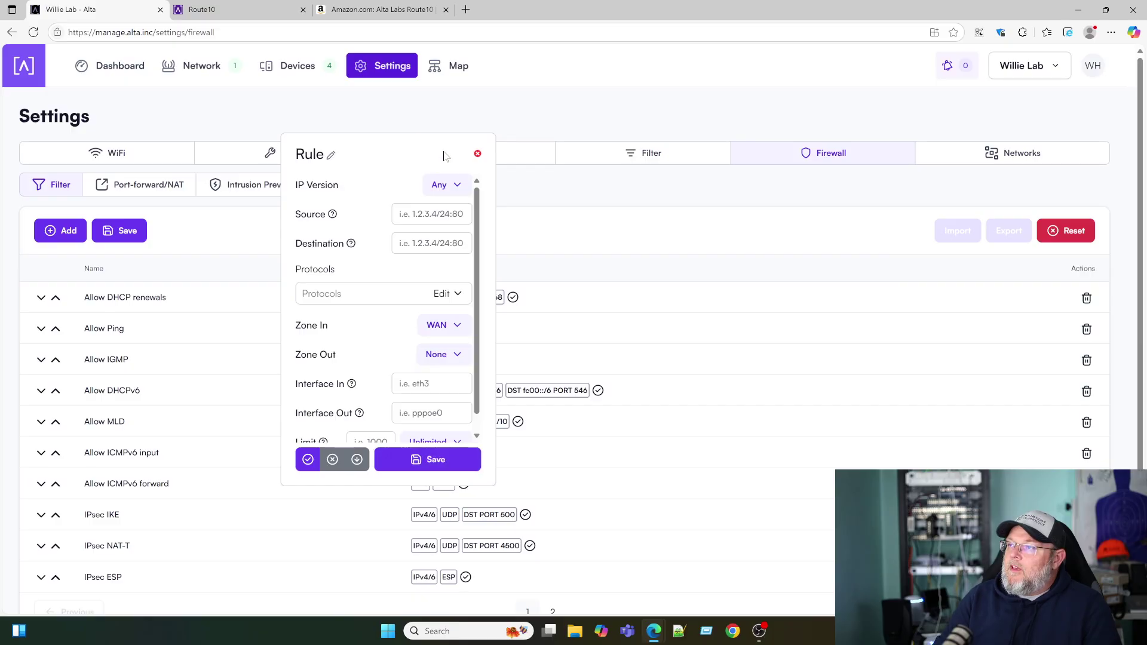
{"action": "left_click", "coordinate": [447, 185]}
{"action": "left_click", "coordinate": [373, 171]}
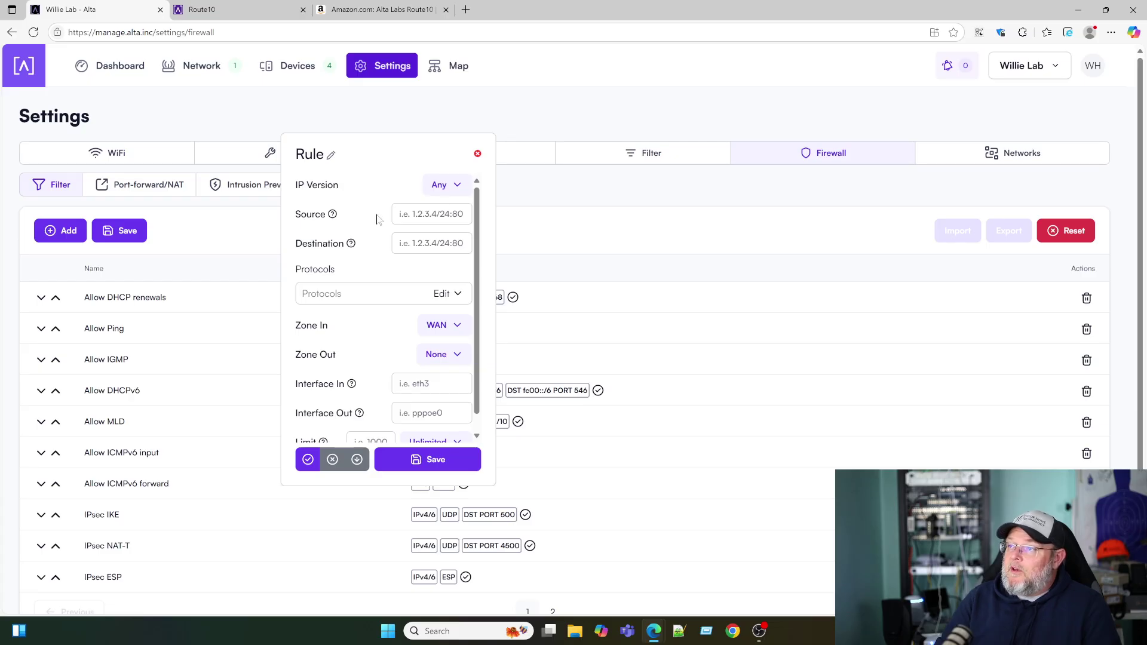
Add UDP and TCP to the rule's protocols
{"action": "scroll", "coordinate": [369, 289], "scroll_direction": "down", "scroll_amount": 1}
{"action": "left_click", "coordinate": [374, 277]}
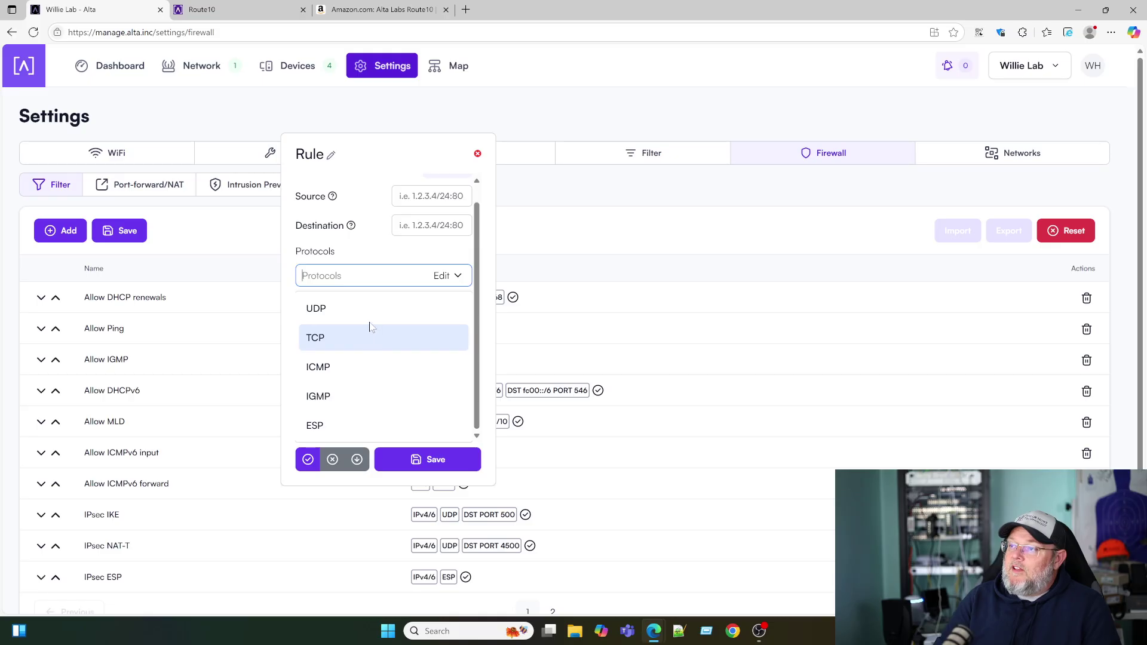
{"action": "left_click", "coordinate": [481, 274]}
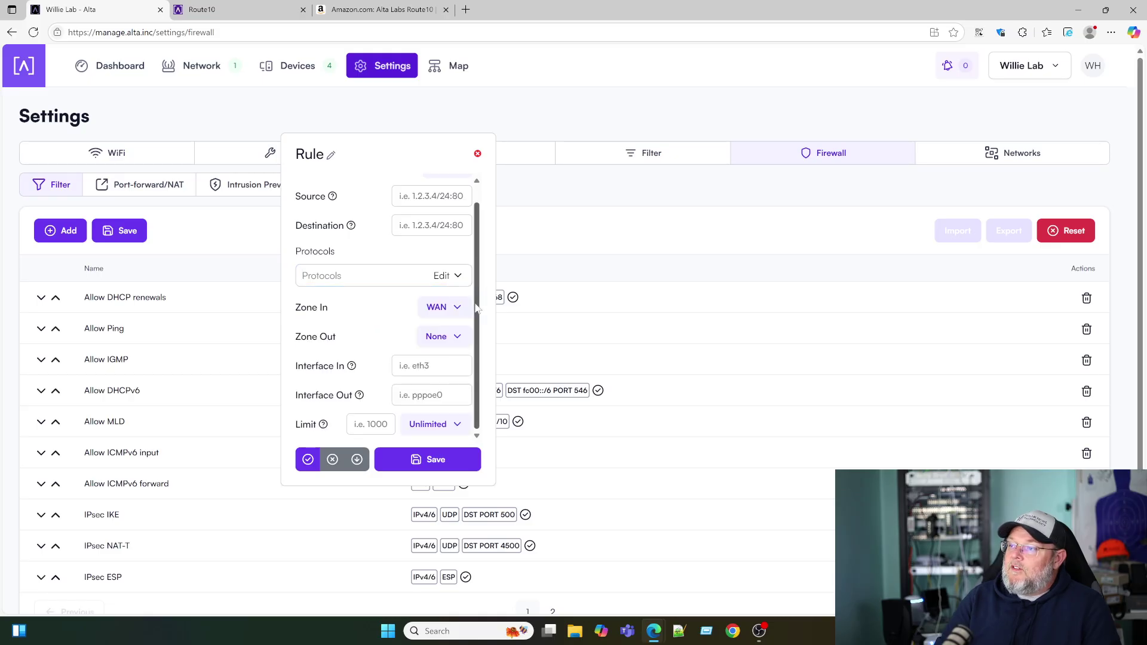
{"action": "left_click", "coordinate": [420, 275]}
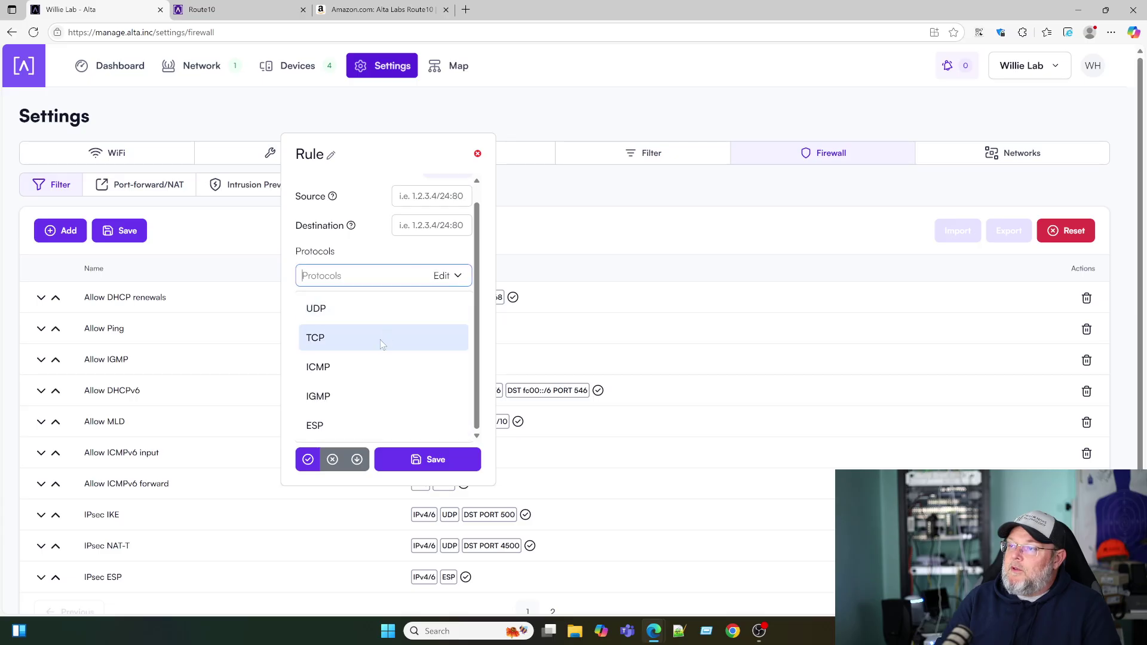
{"action": "left_click", "coordinate": [385, 318]}
{"action": "left_click", "coordinate": [399, 283]}
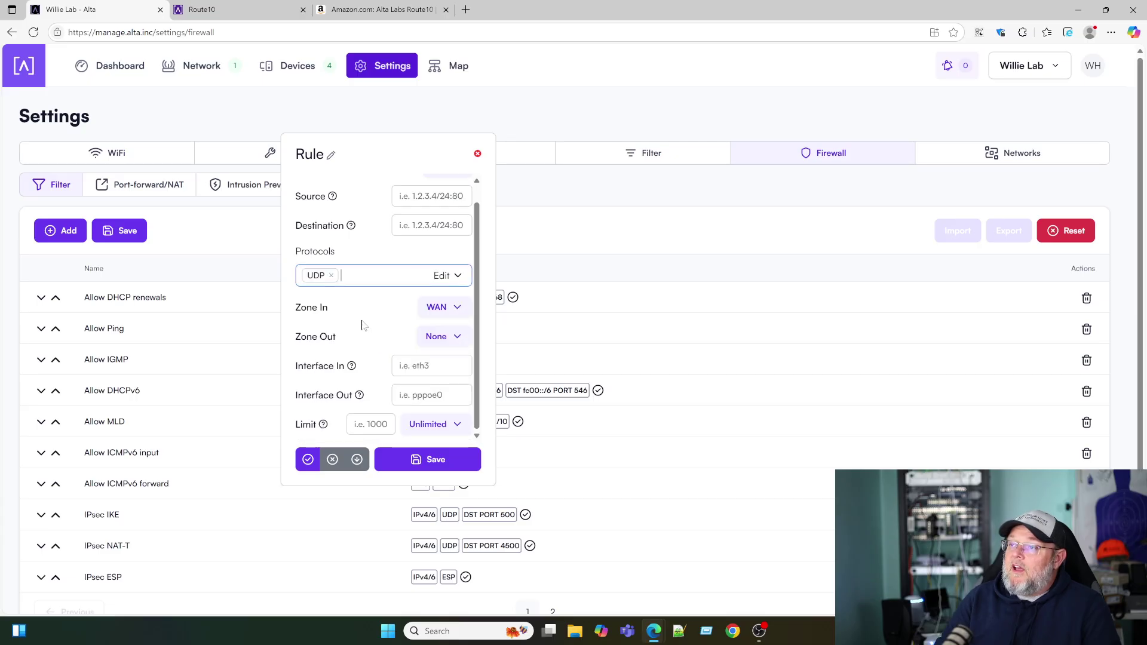
{"action": "left_click", "coordinate": [400, 280]}
{"action": "left_click", "coordinate": [390, 278]}
{"action": "left_click", "coordinate": [381, 276]}
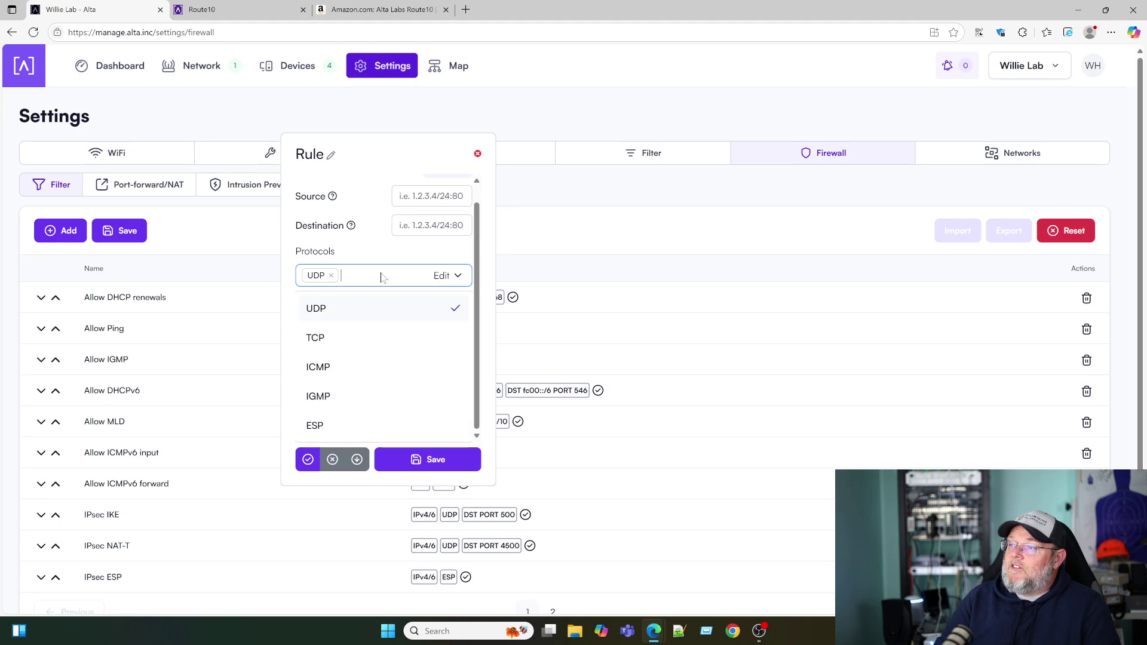
{"action": "left_click", "coordinate": [395, 339]}
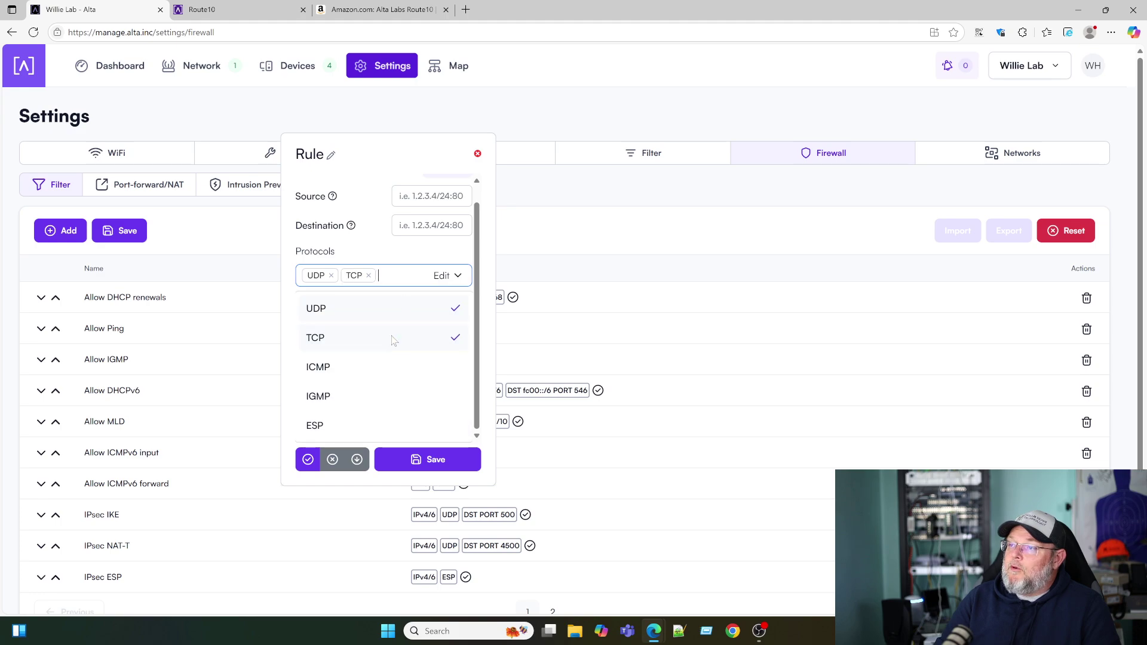
{"action": "left_click", "coordinate": [421, 281]}
Set Zone In to LAN and Zone Out to WAN, then close the rule editor
{"action": "scroll", "coordinate": [433, 321], "scroll_direction": "down", "scroll_amount": 1}
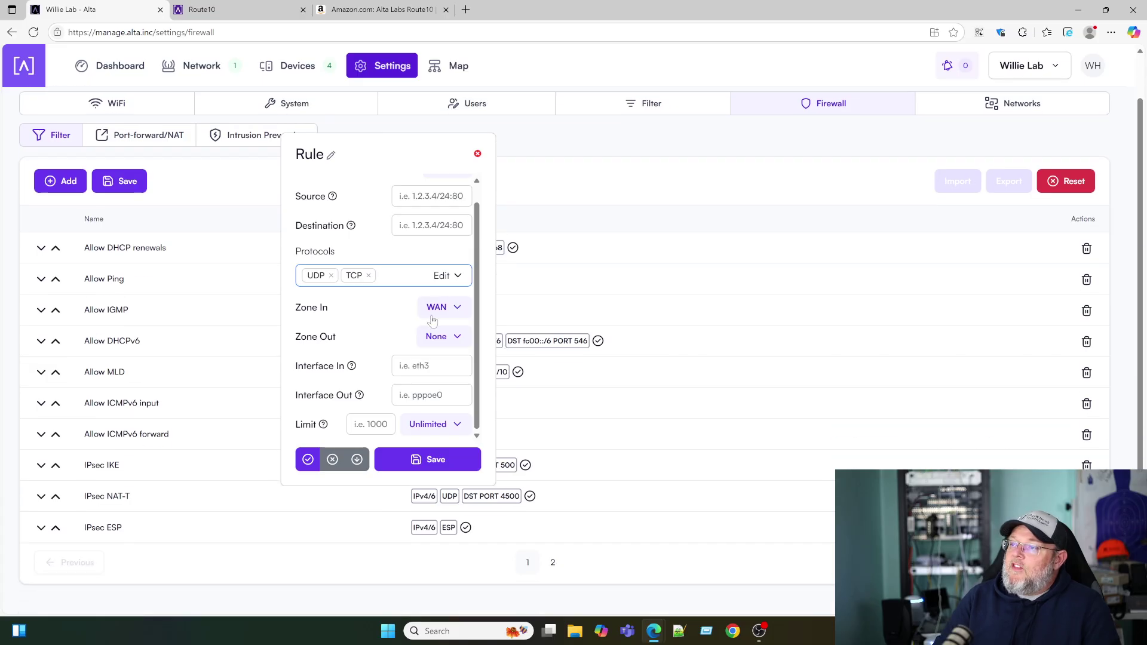
{"action": "left_click", "coordinate": [436, 308]}
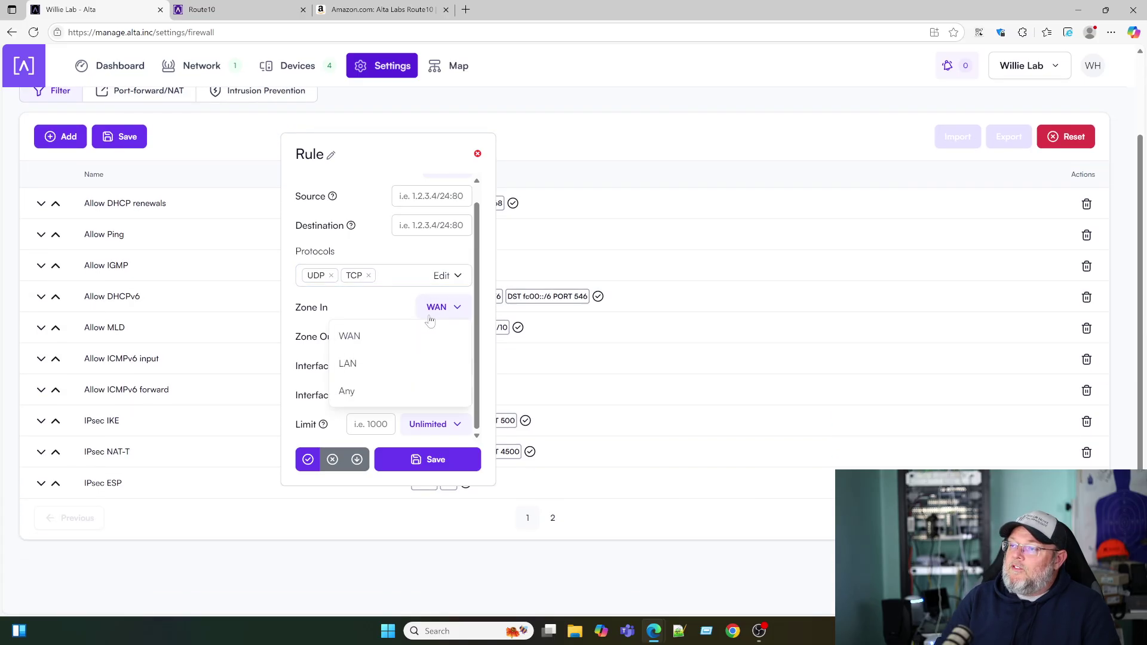
{"action": "left_click", "coordinate": [385, 366]}
{"action": "left_click", "coordinate": [435, 338]}
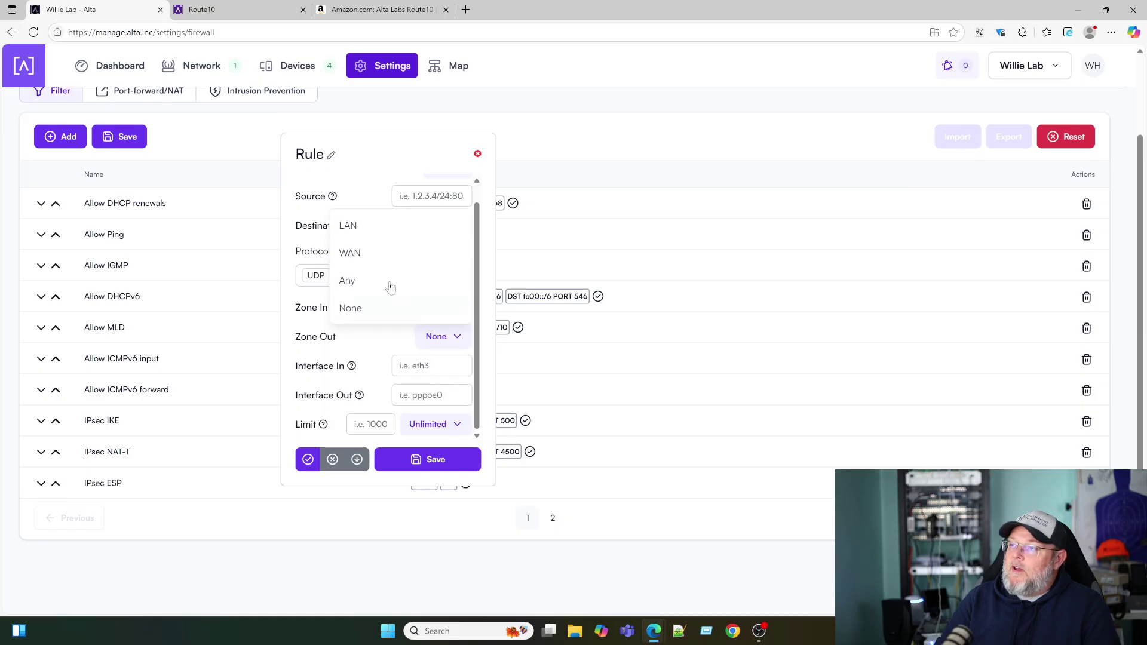
{"action": "left_click", "coordinate": [370, 254]}
{"action": "mouse_move", "coordinate": [352, 370]}
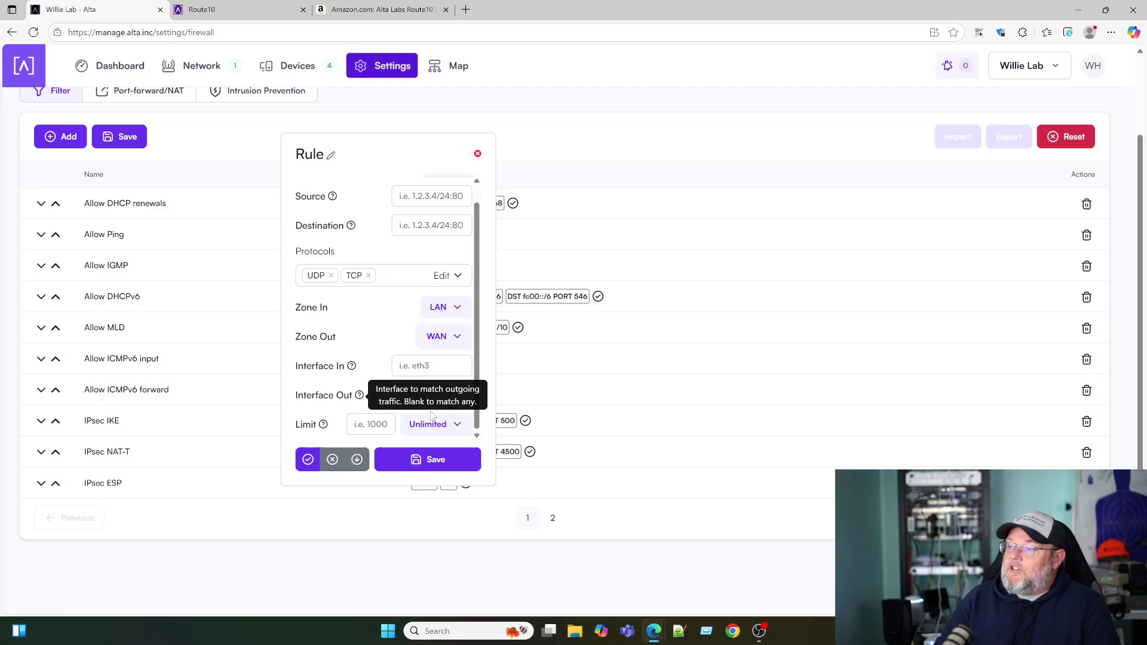
{"action": "mouse_move", "coordinate": [323, 426]}
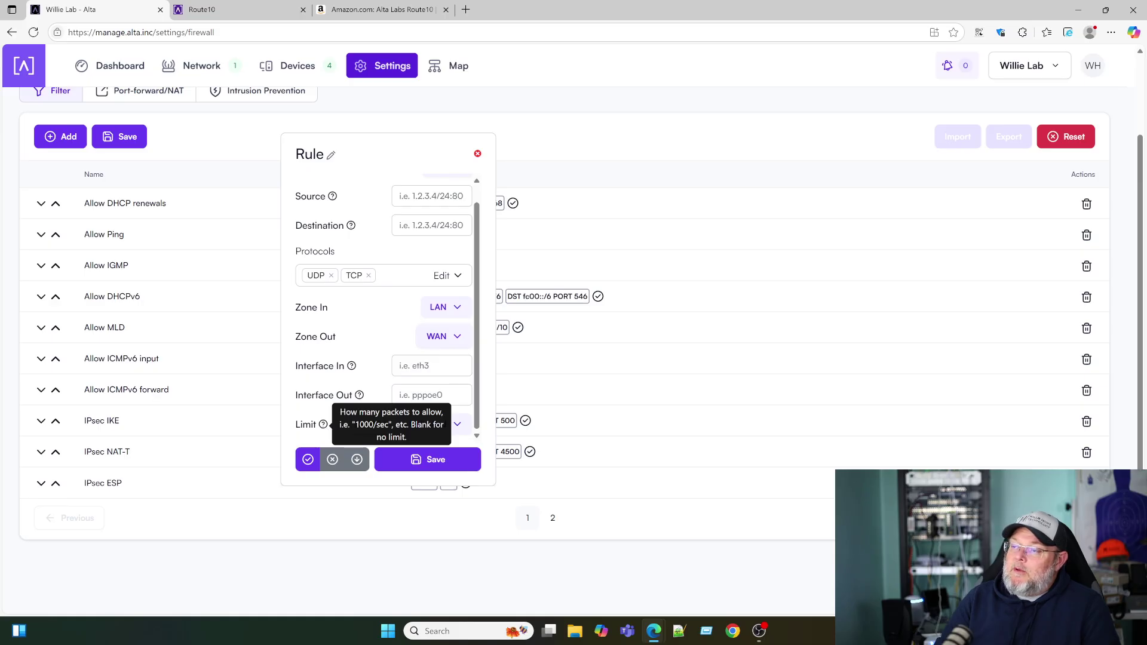
{"action": "scroll", "coordinate": [386, 233], "scroll_direction": "up", "scroll_amount": 1}
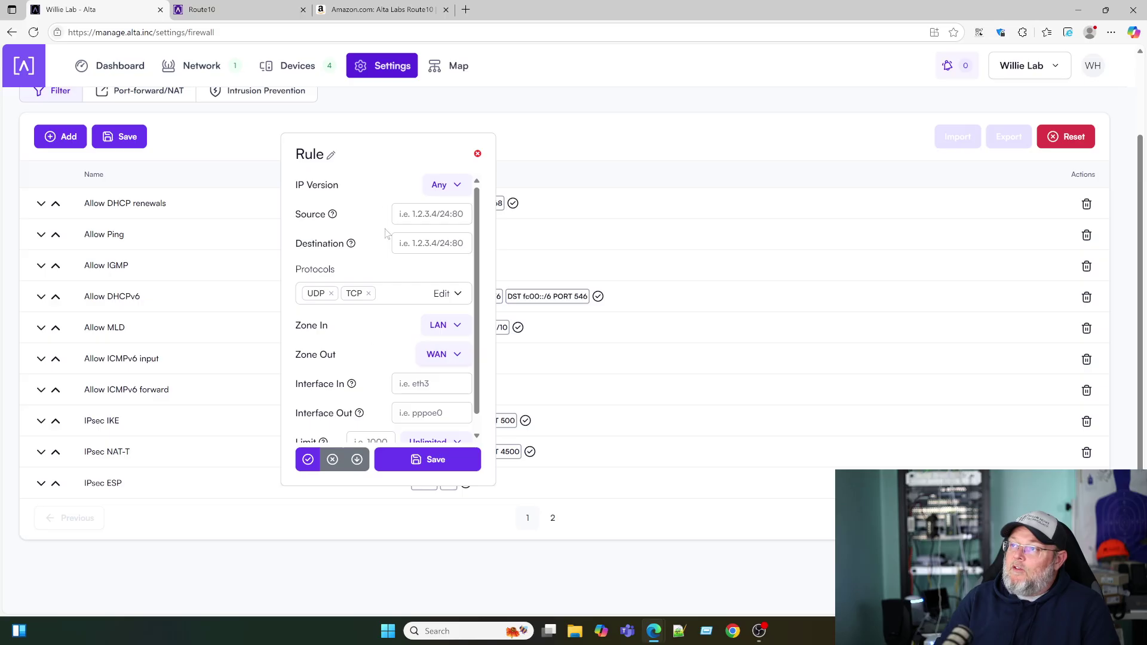
{"action": "left_click", "coordinate": [478, 155]}
Discard the draft filter rule, then start a NAT rule and check its Port-Forward/Dest type
{"action": "left_click", "coordinate": [525, 173]}
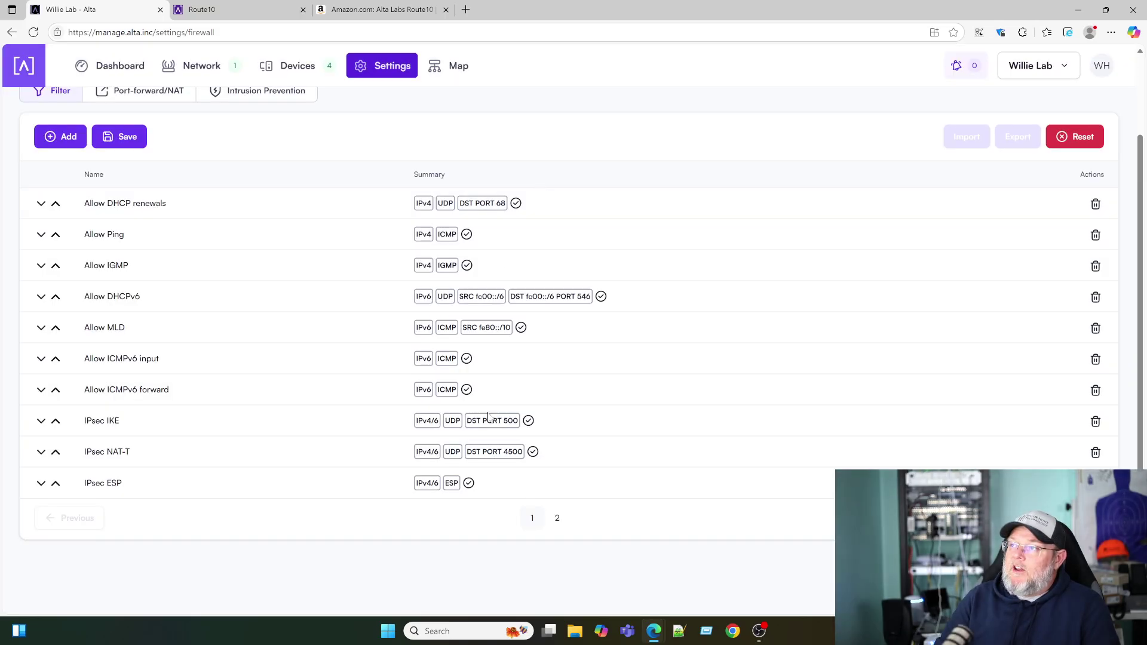
{"action": "scroll", "coordinate": [489, 416], "scroll_direction": "up", "scroll_amount": 2}
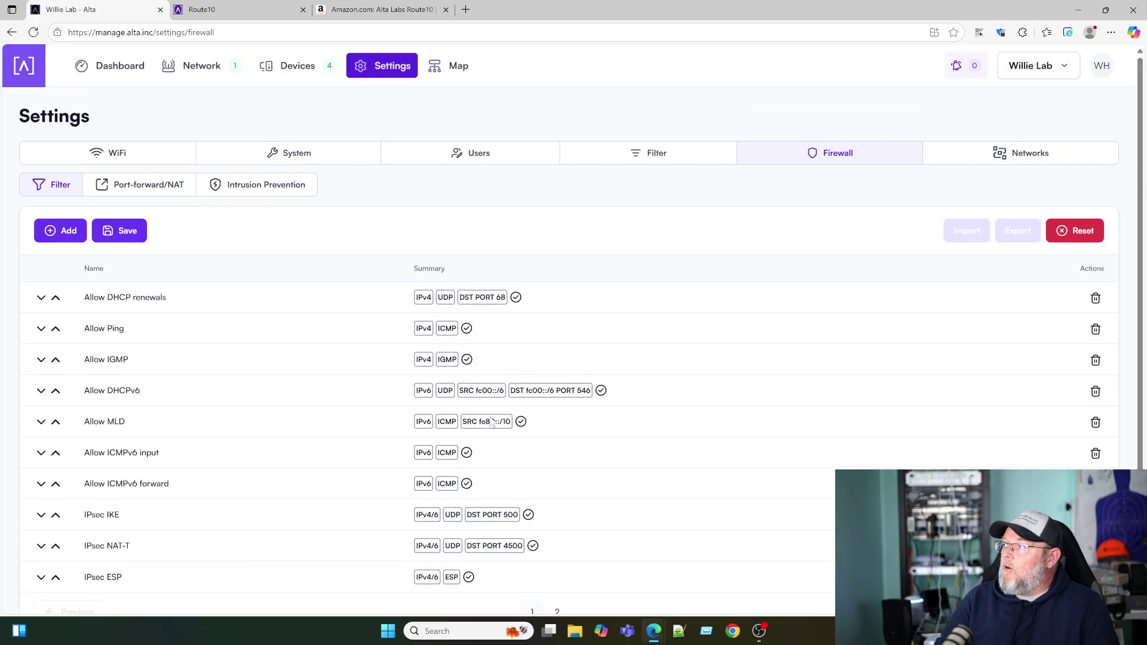
{"action": "left_click", "coordinate": [150, 192]}
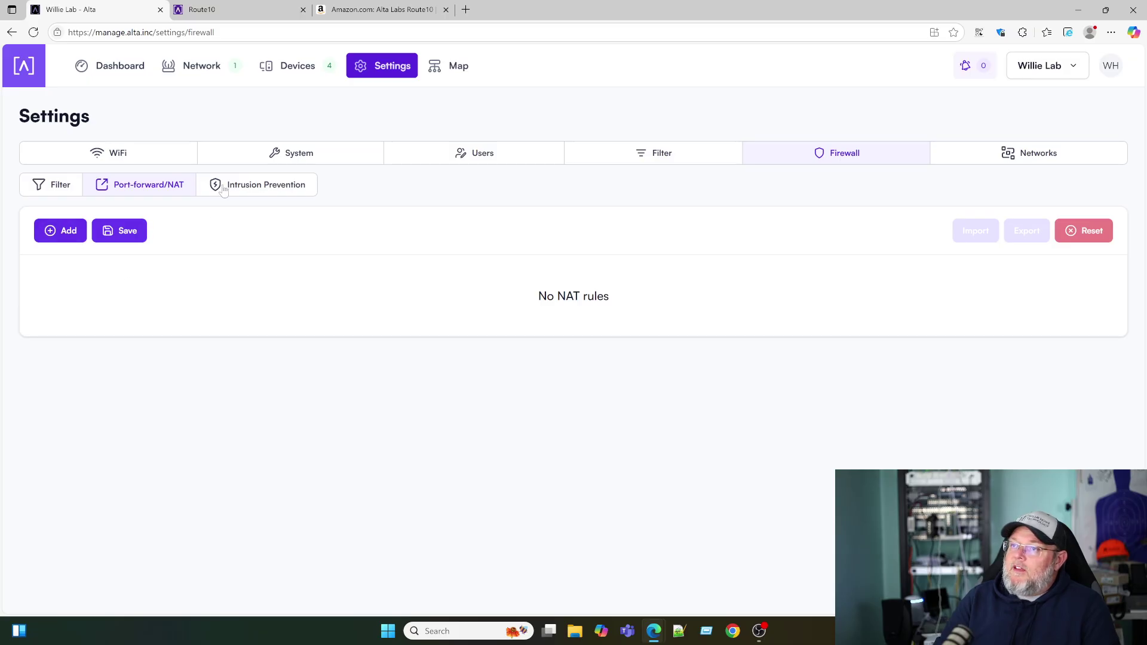
{"action": "left_click", "coordinate": [68, 231]}
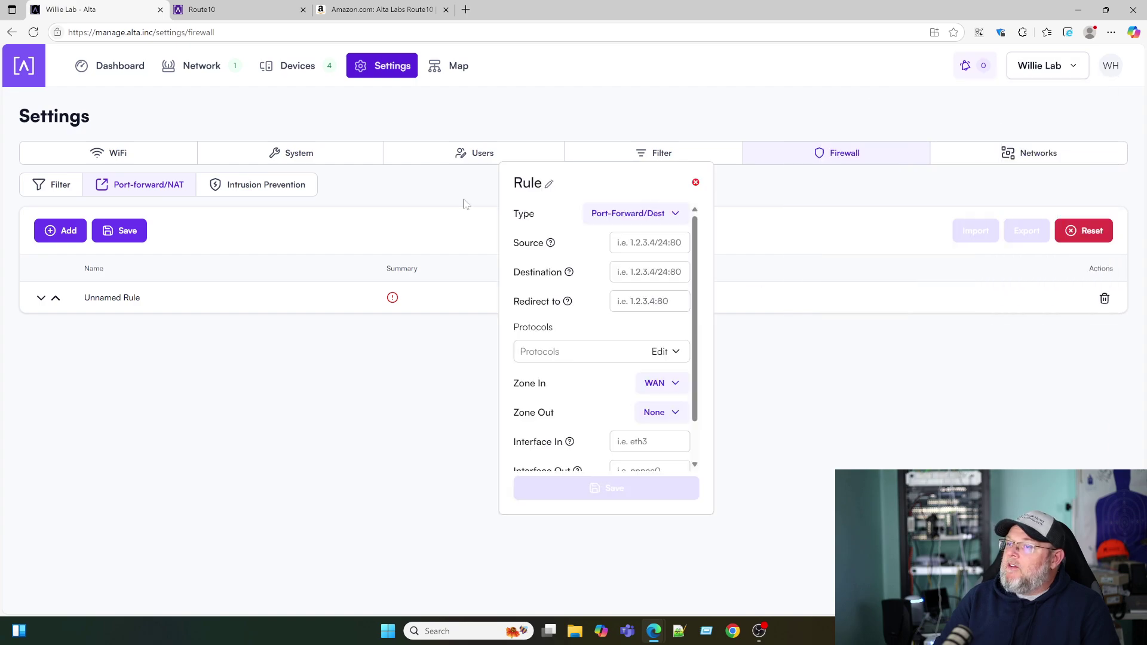
{"action": "scroll", "coordinate": [314, 390], "scroll_direction": "down", "scroll_amount": 2}
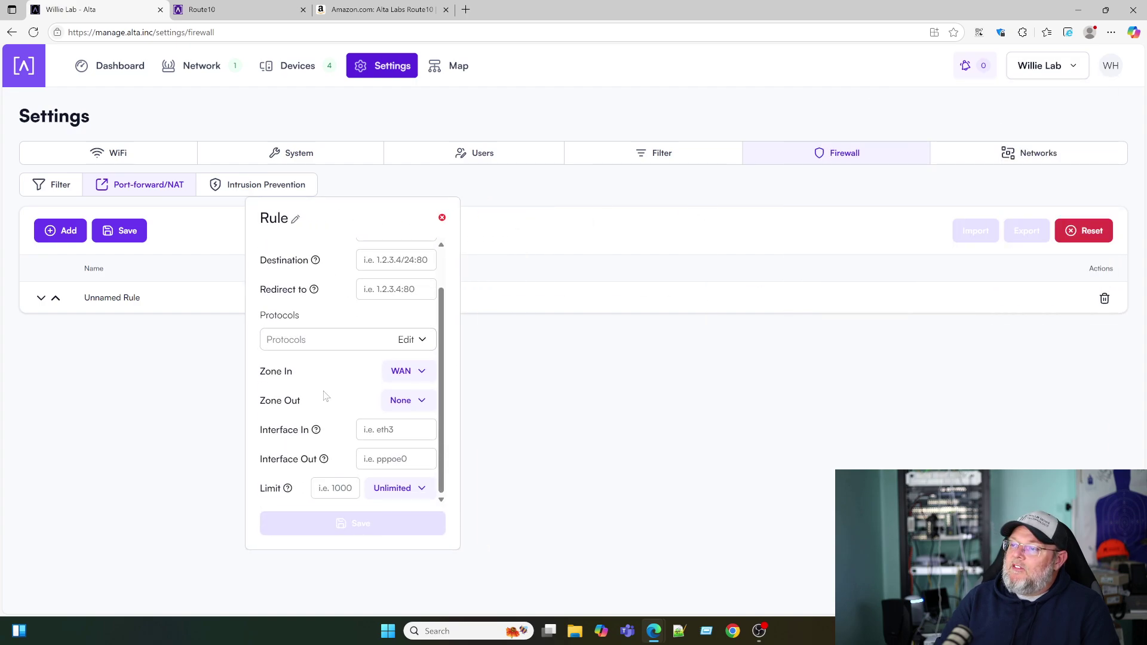
{"action": "scroll", "coordinate": [323, 359], "scroll_direction": "up", "scroll_amount": 2}
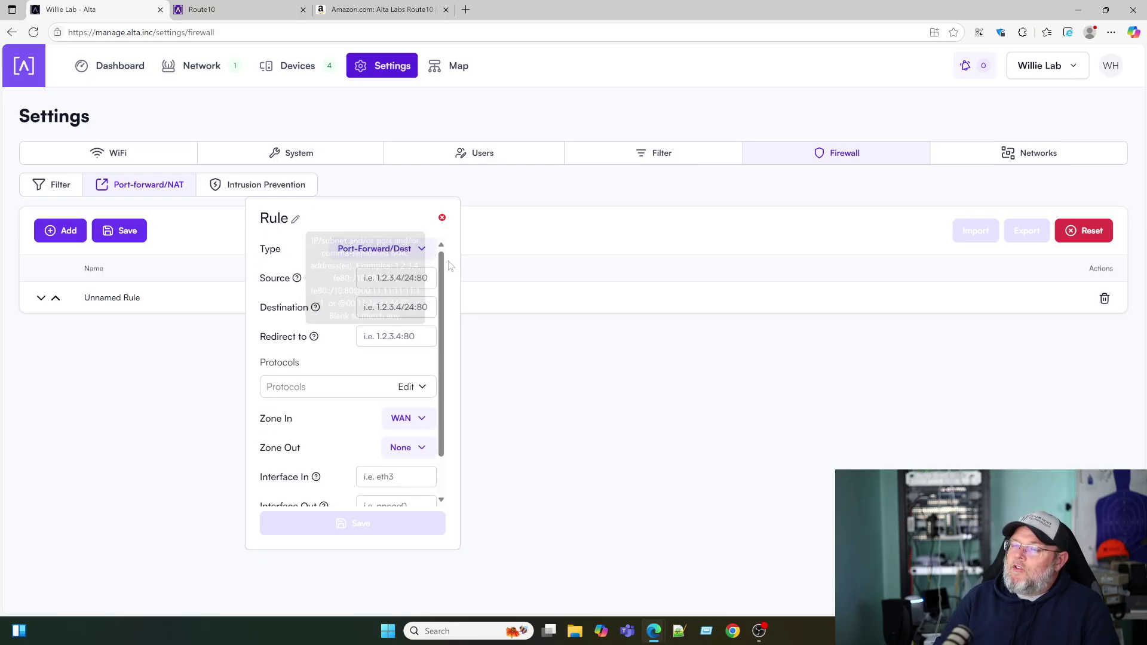
{"action": "left_click", "coordinate": [420, 250]}
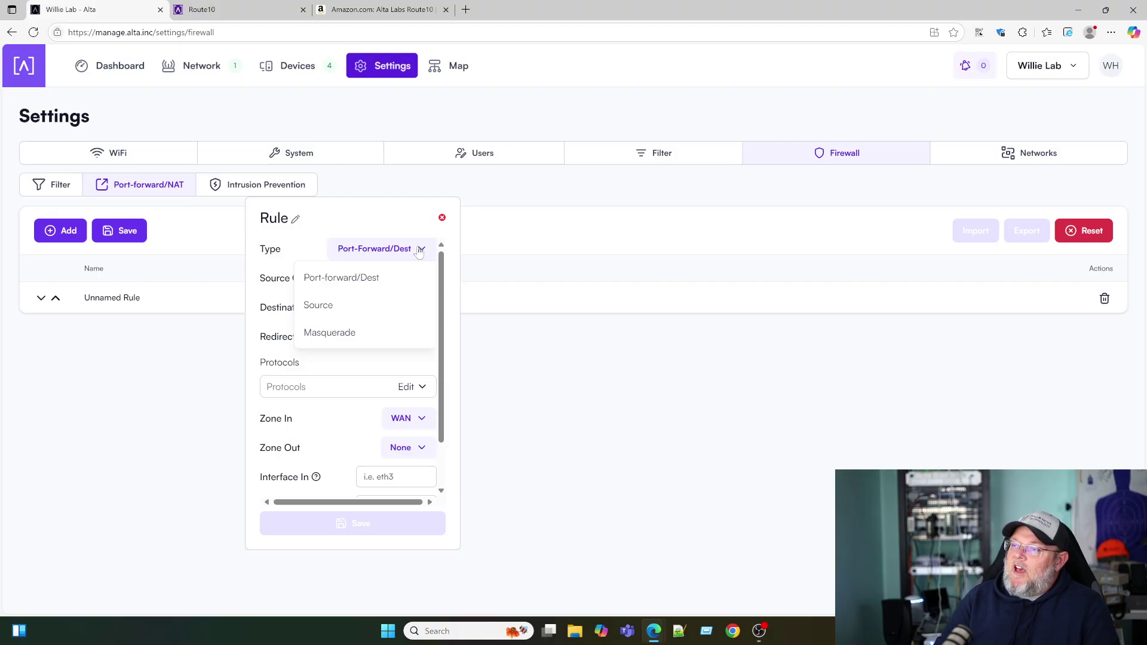
{"action": "left_click", "coordinate": [360, 280]}
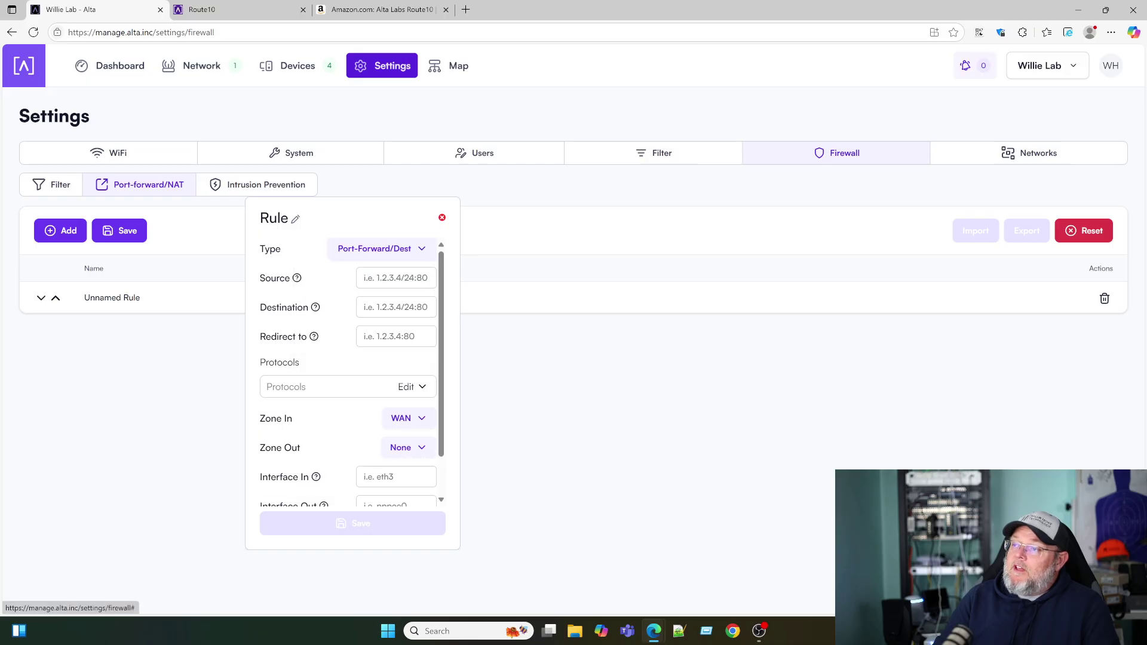
{"action": "left_click", "coordinate": [443, 219]}
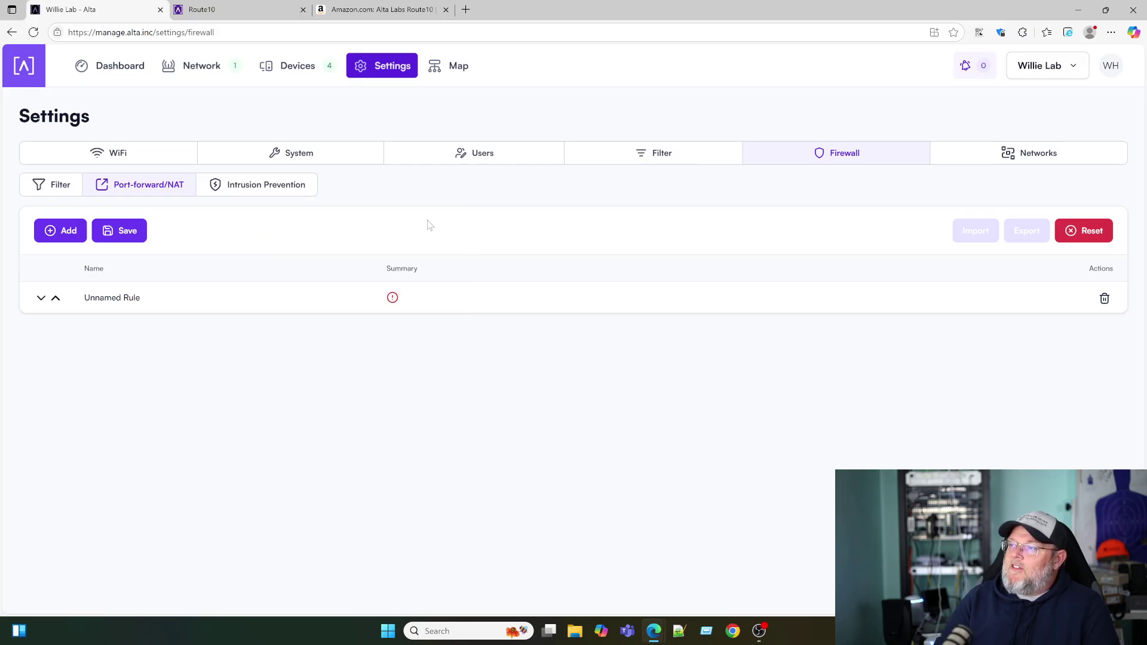
Start and abandon another filter rule and a second NAT rule, ending on the NAT list
{"action": "left_click", "coordinate": [52, 192]}
{"action": "left_click", "coordinate": [61, 231]}
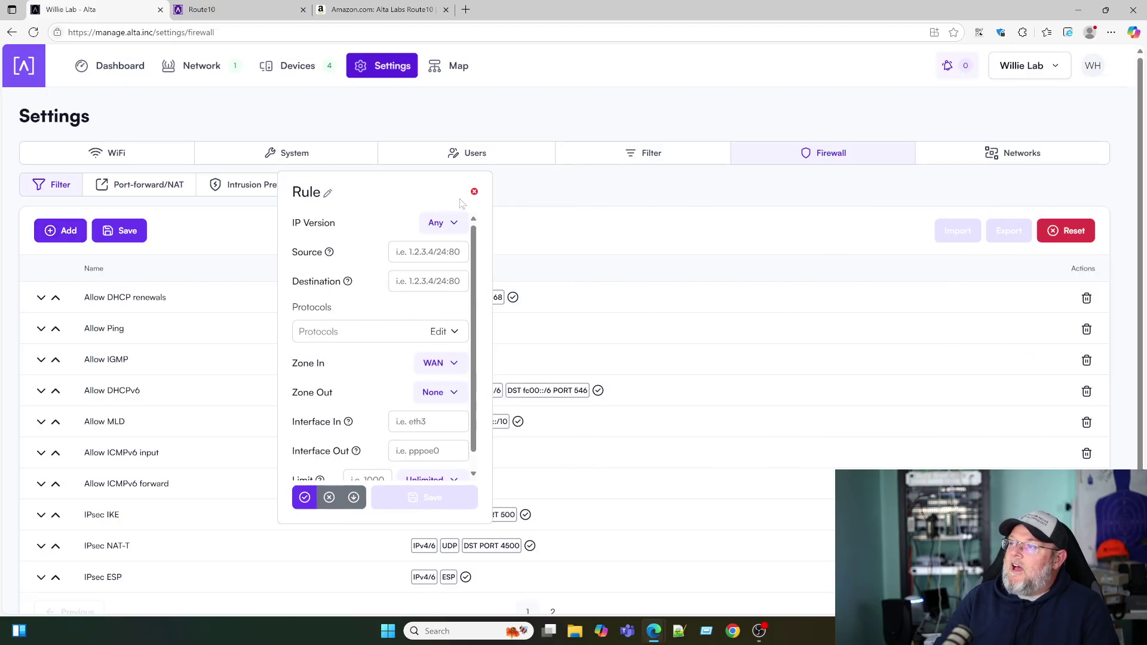
{"action": "left_click", "coordinate": [475, 193]}
{"action": "left_click", "coordinate": [162, 198]}
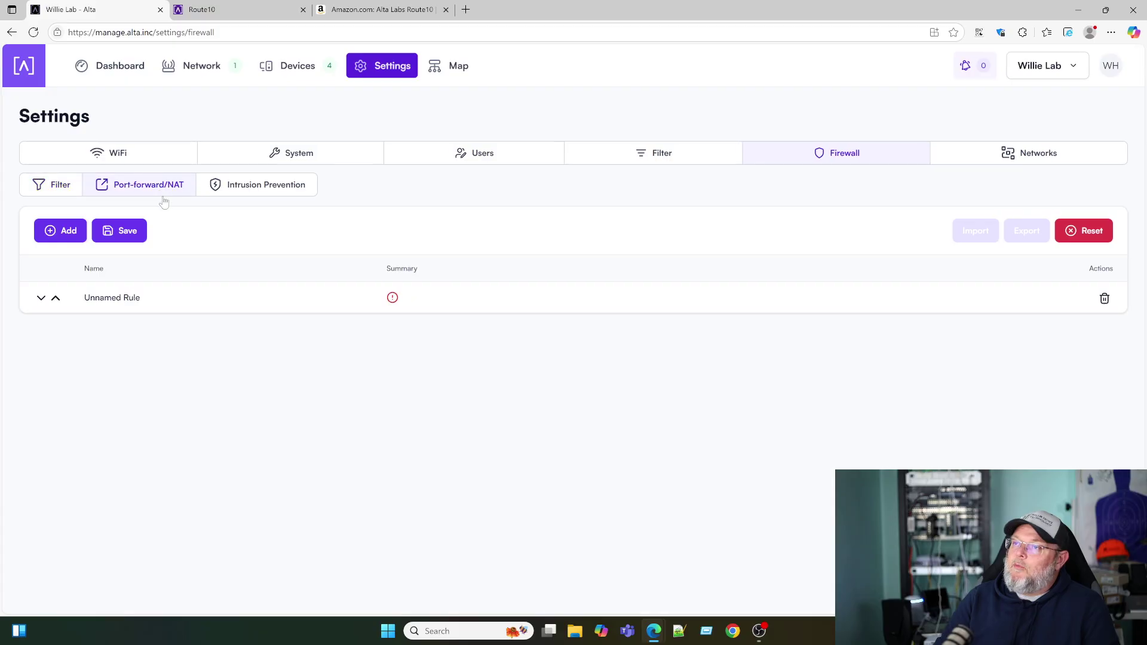
{"action": "left_click", "coordinate": [78, 238]}
{"action": "left_click_drag", "start_coordinate": [1015, 102], "coordinate": [337, 212]}
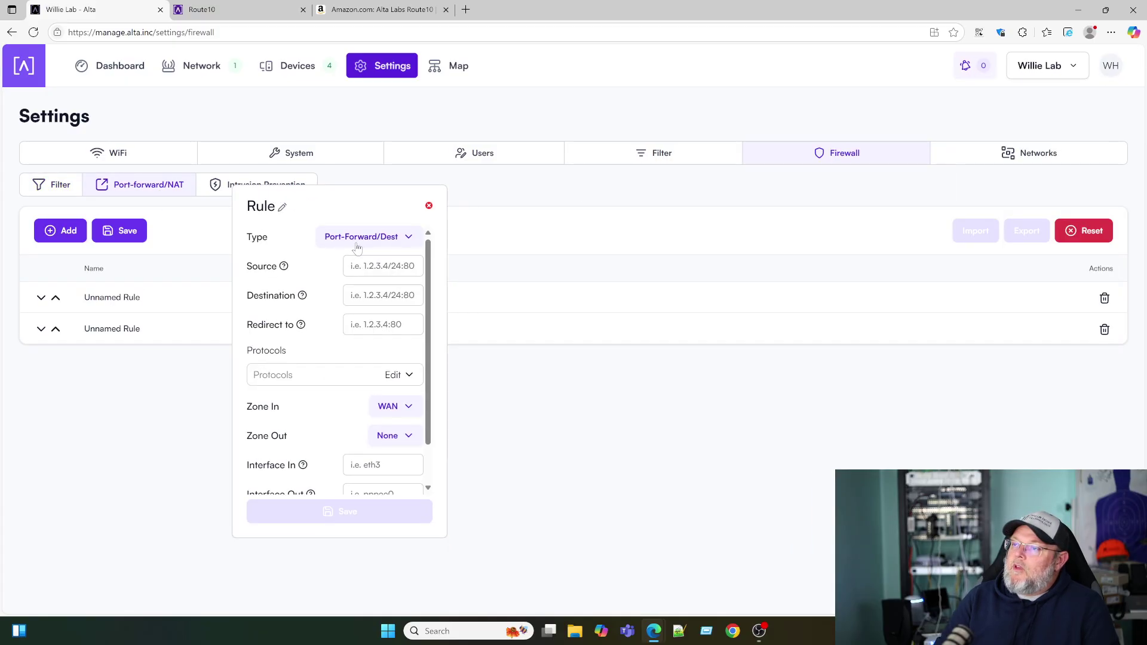
{"action": "left_click", "coordinate": [429, 208]}
{"action": "left_click", "coordinate": [59, 190]}
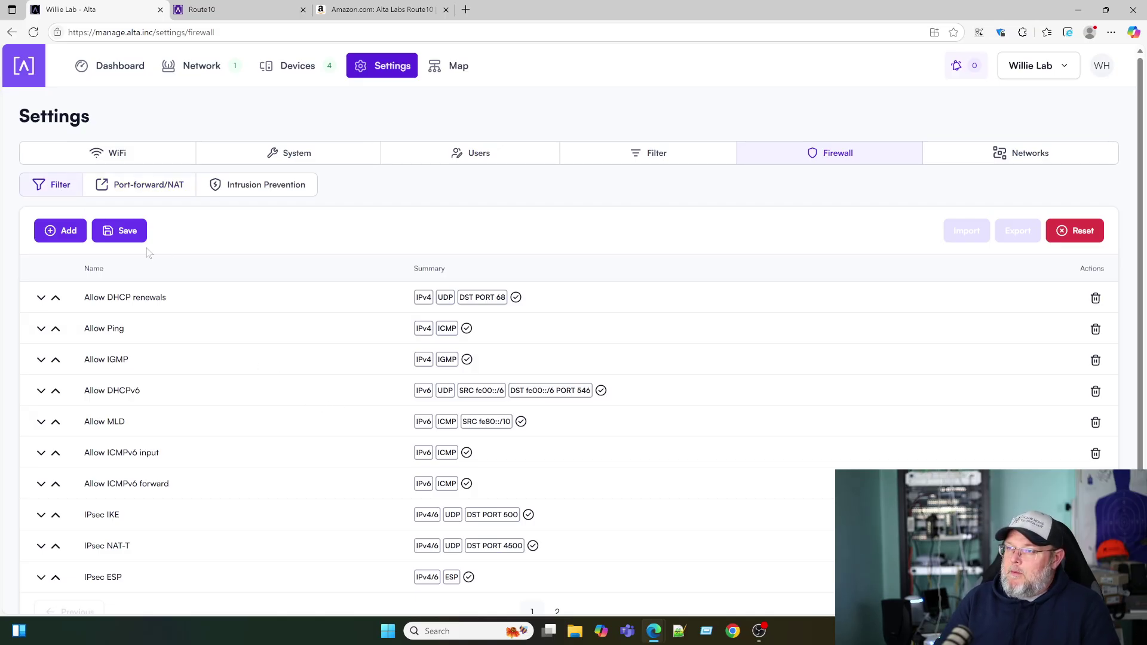
{"action": "left_click", "coordinate": [123, 192]}
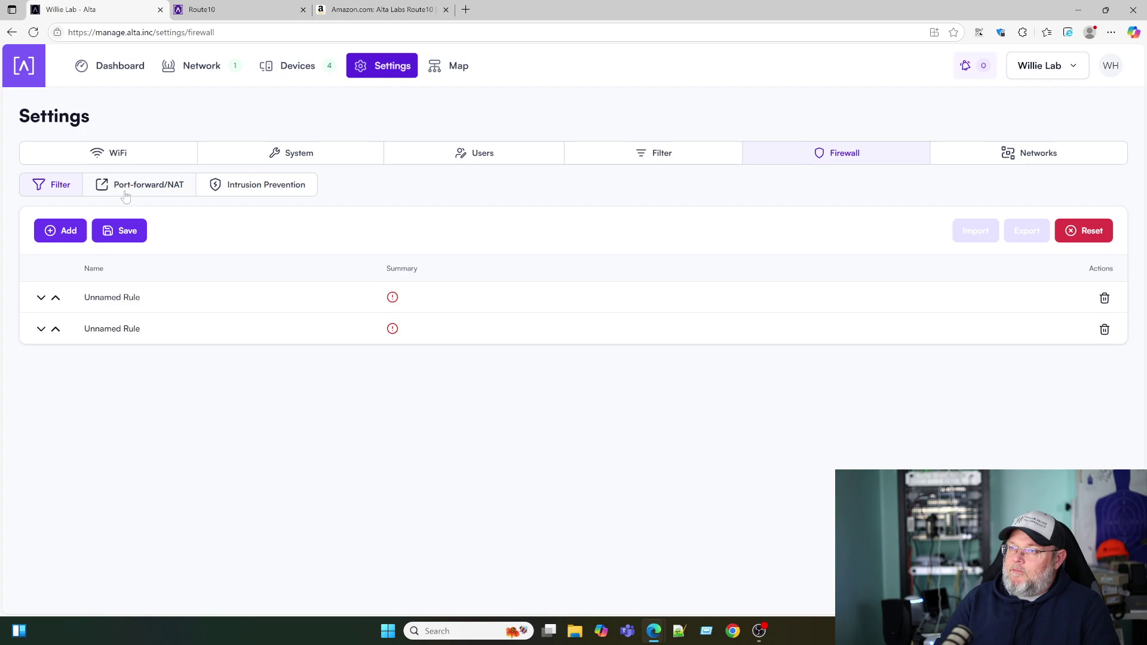
Delete all NAT rules, including a newly added unnamed one, then view Intrusion Prevention settings
{"action": "left_click", "coordinate": [1104, 298]}
{"action": "left_click", "coordinate": [1105, 298]}
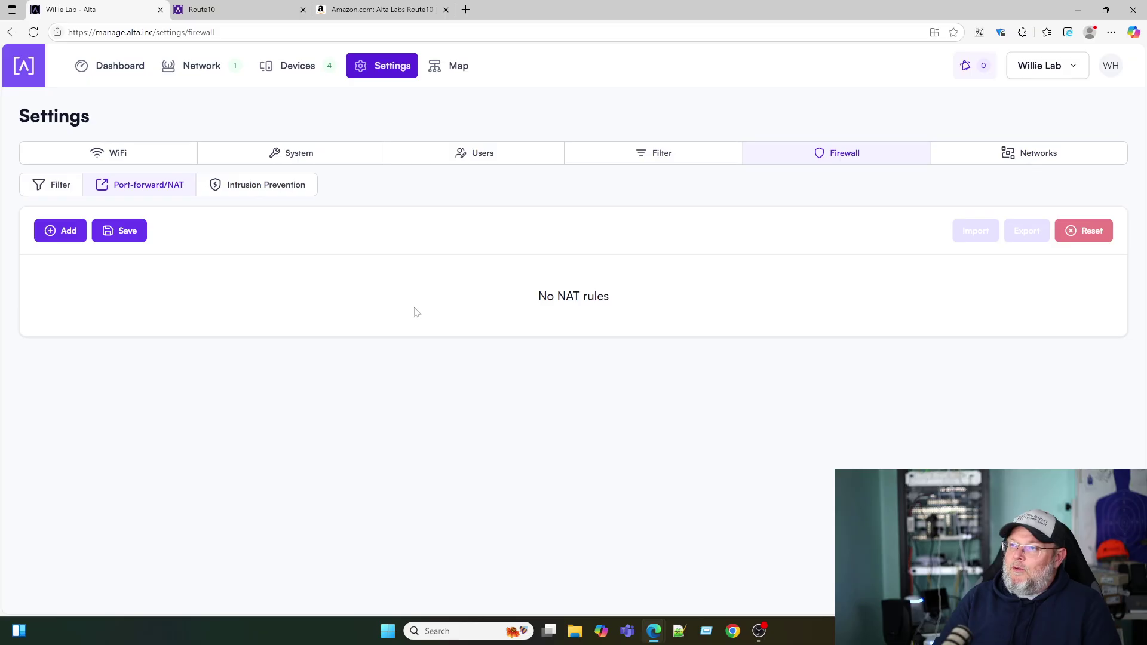
{"action": "left_click", "coordinate": [61, 230]}
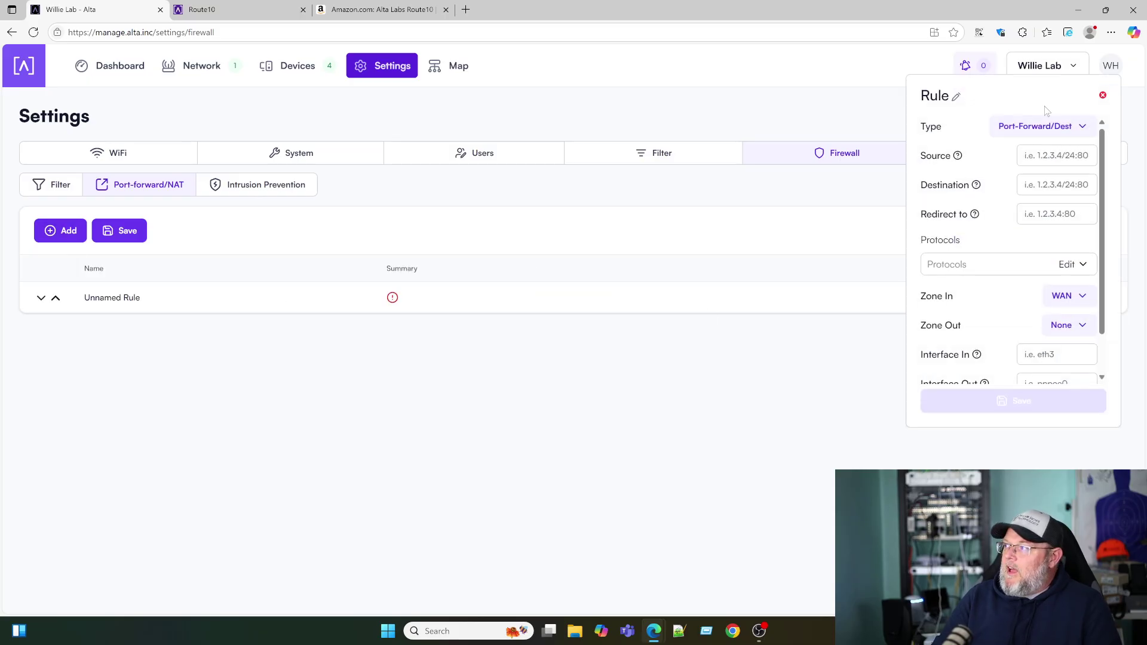
{"action": "left_click_drag", "start_coordinate": [1029, 96], "coordinate": [197, 142]}
{"action": "left_click", "coordinate": [226, 173]}
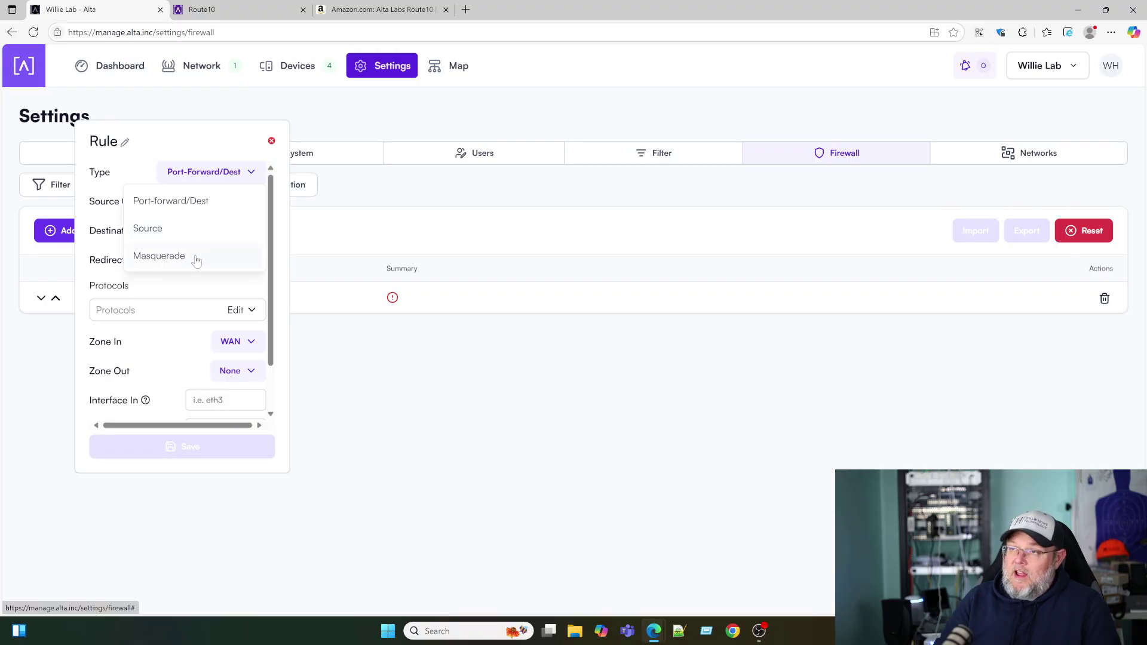
{"action": "left_click", "coordinate": [272, 142]}
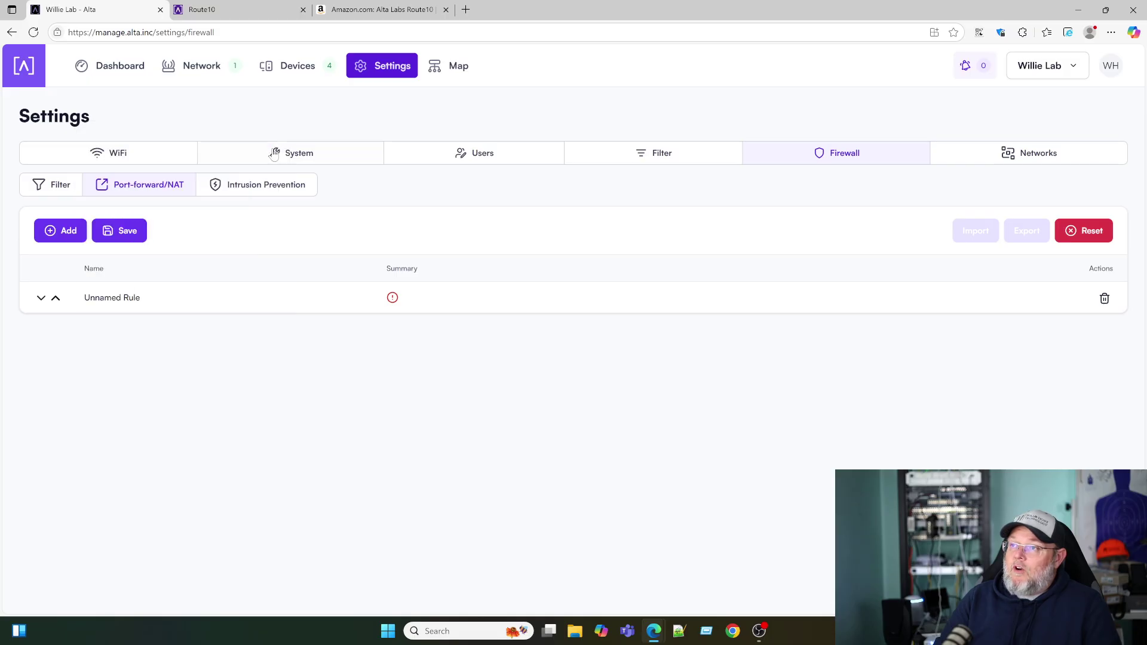
{"action": "left_click", "coordinate": [1104, 299]}
{"action": "left_click", "coordinate": [263, 194]}
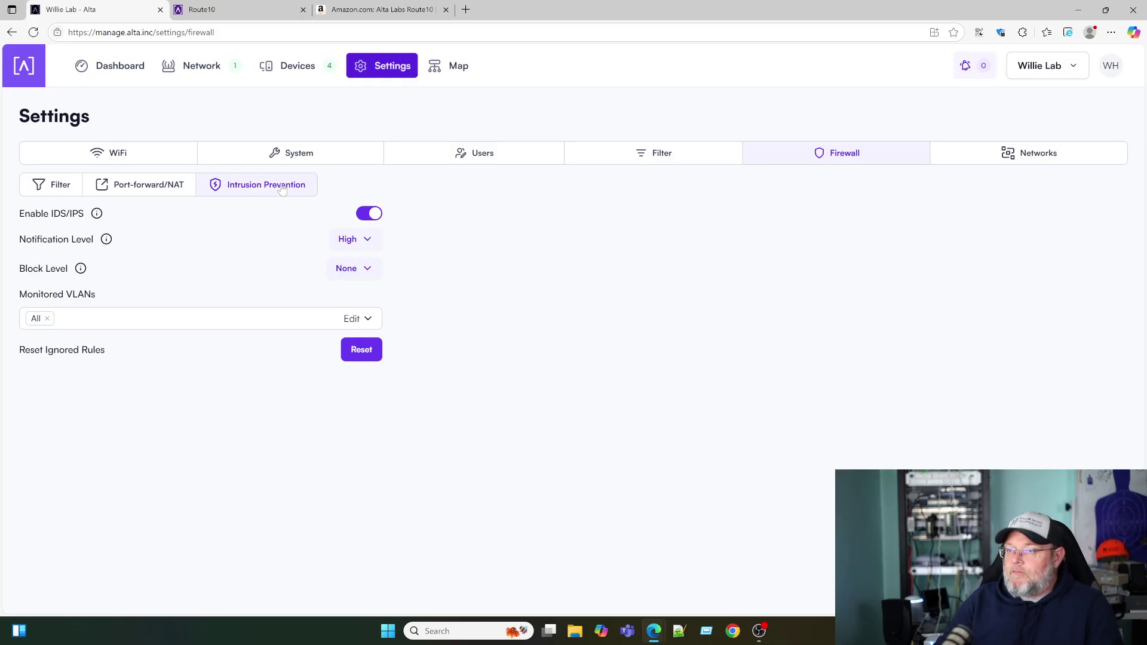
{"action": "mouse_move", "coordinate": [97, 215]}
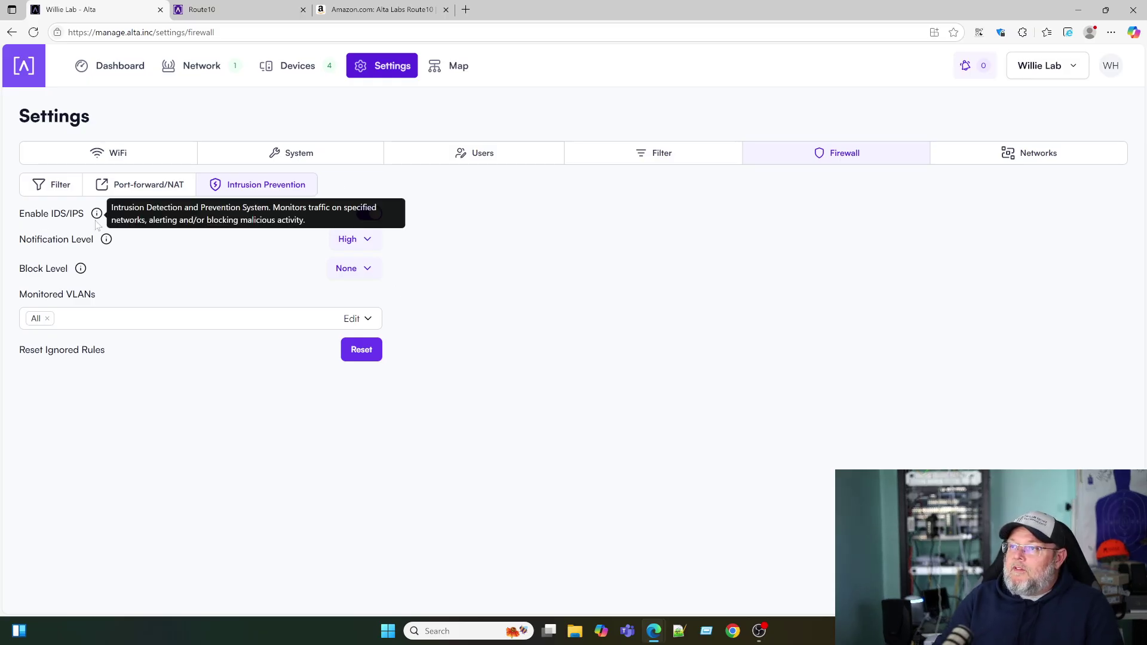
{"action": "mouse_move", "coordinate": [108, 241]}
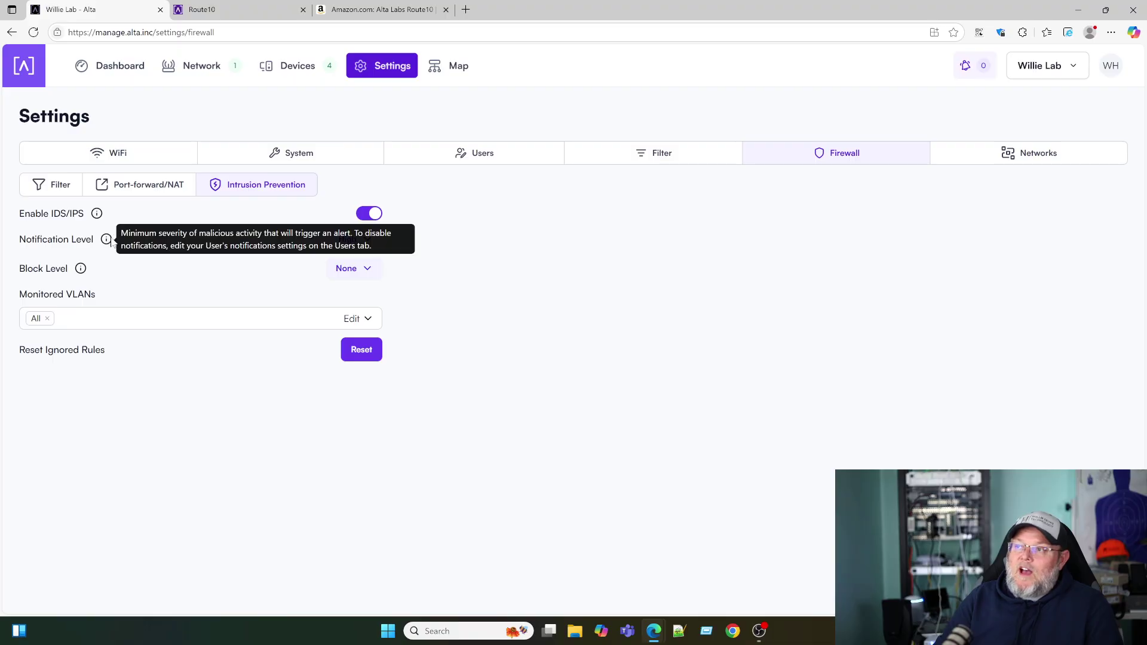
{"action": "mouse_move", "coordinate": [81, 270]}
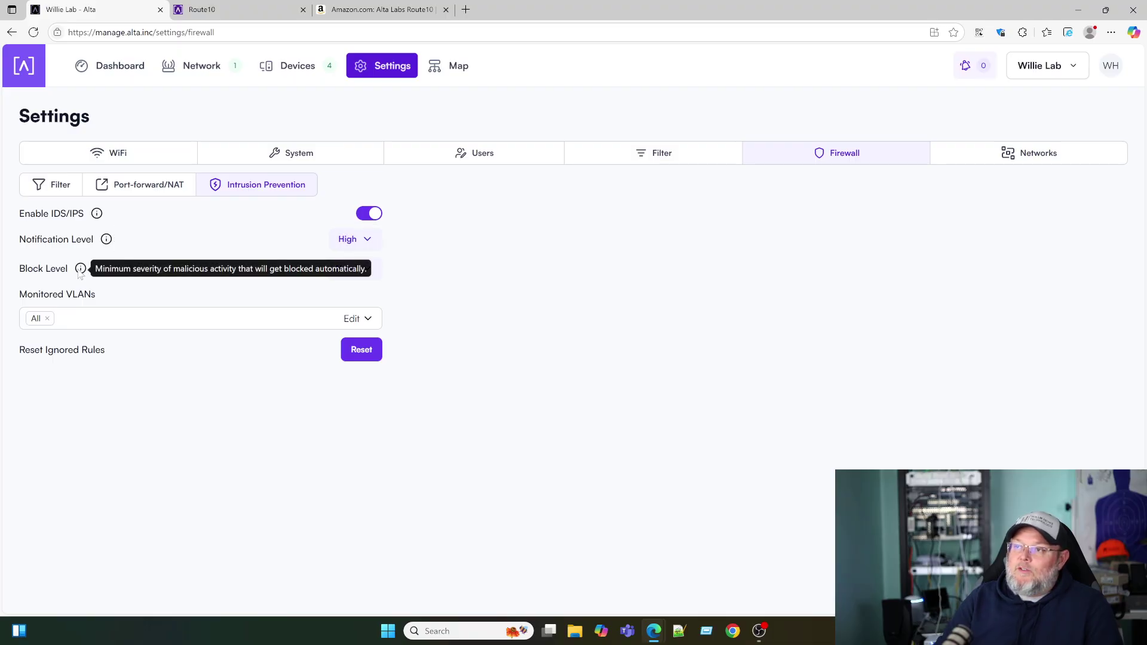
{"action": "left_click", "coordinate": [342, 274]}
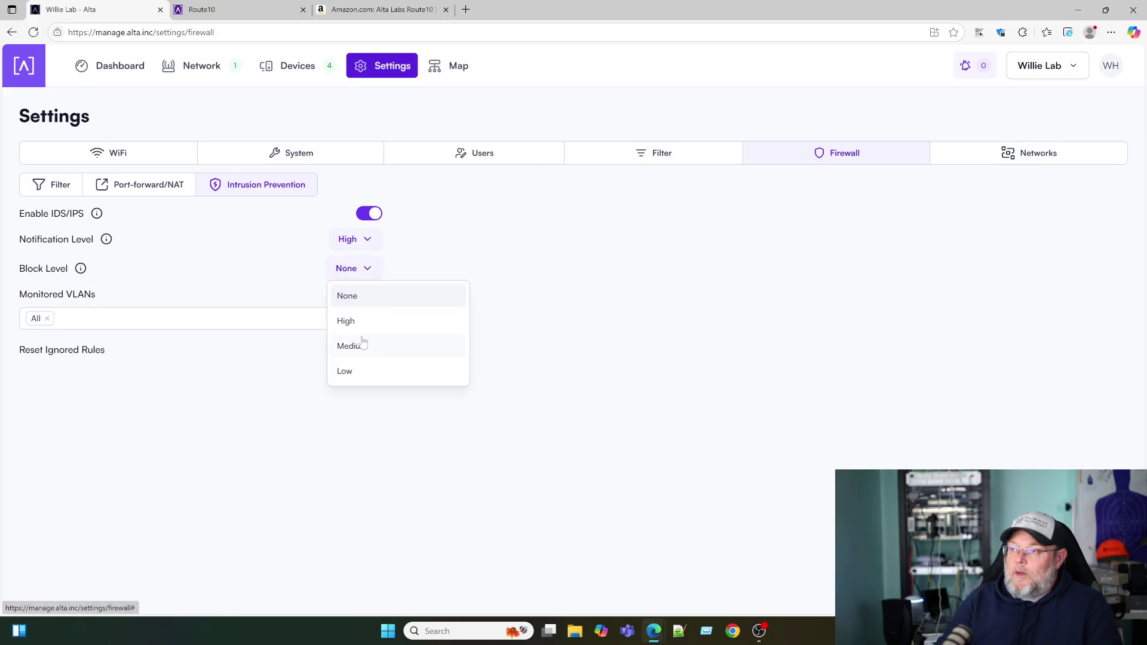
{"action": "left_click", "coordinate": [259, 267]}
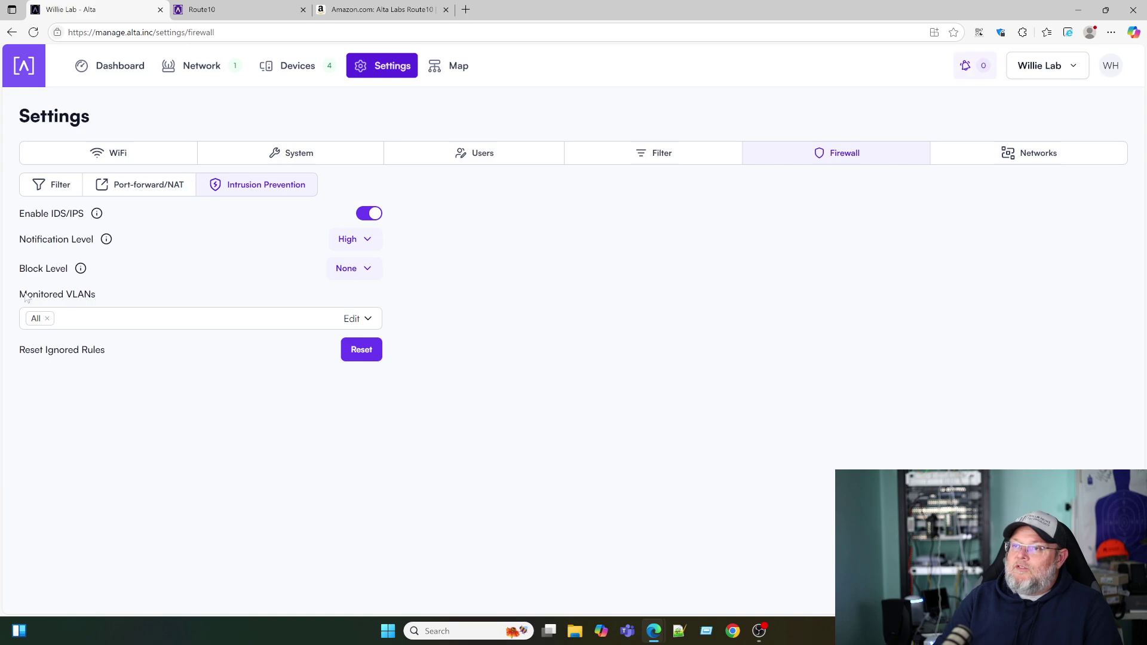
{"action": "mouse_move", "coordinate": [80, 271]}
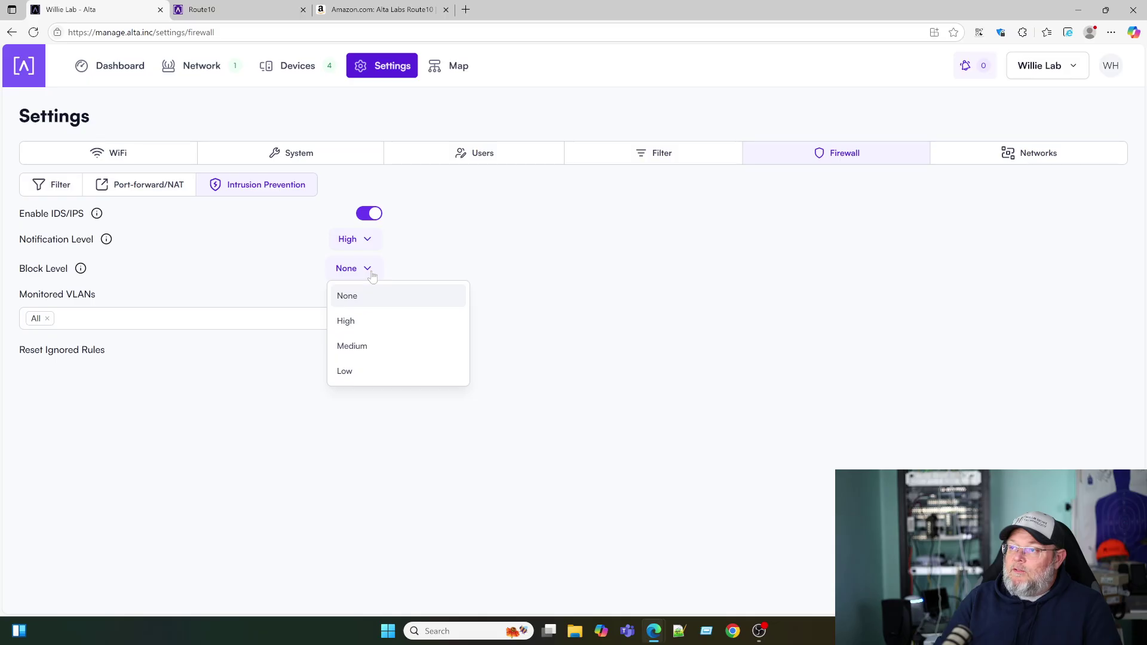
{"action": "left_click", "coordinate": [479, 261]}
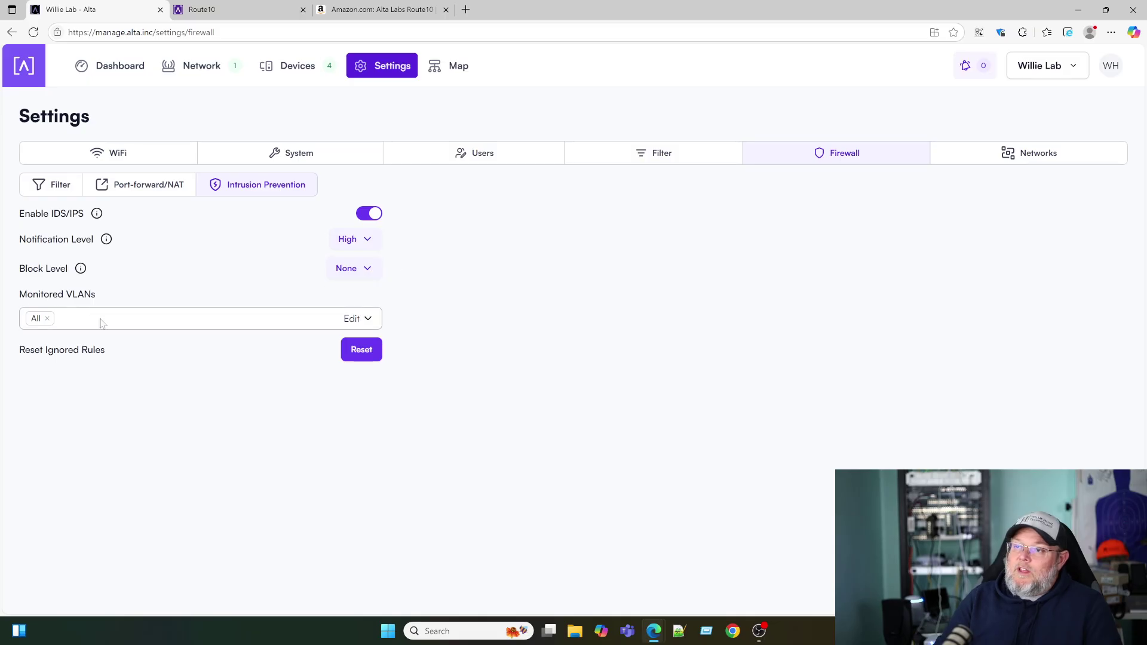
{"action": "left_click", "coordinate": [135, 325]}
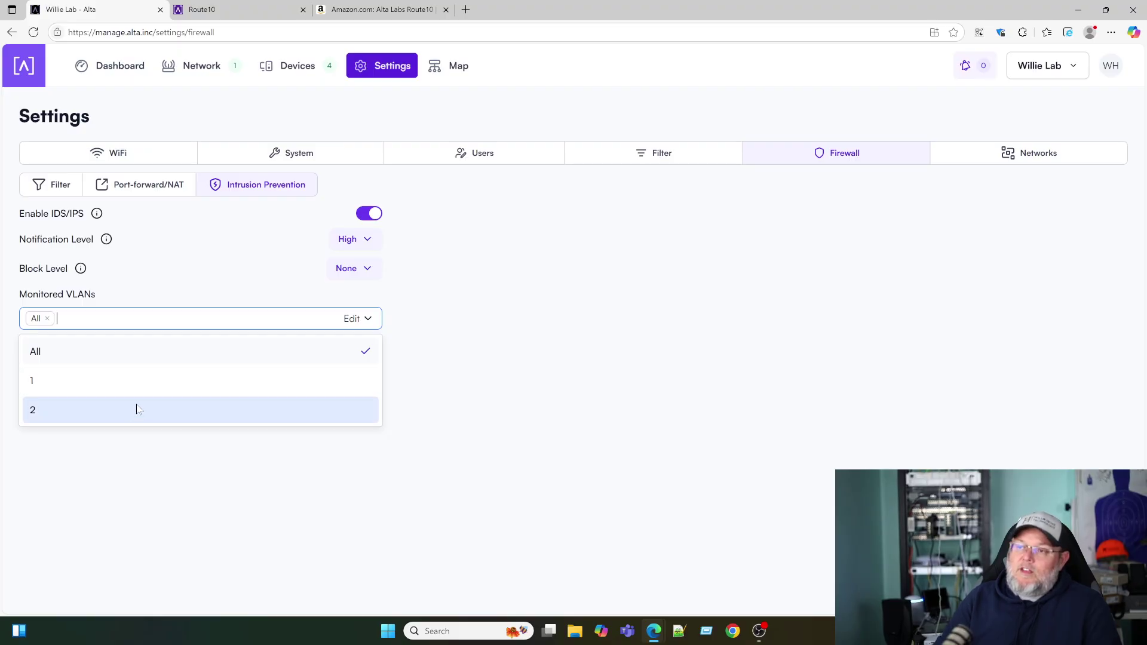
{"action": "left_click", "coordinate": [406, 344]}
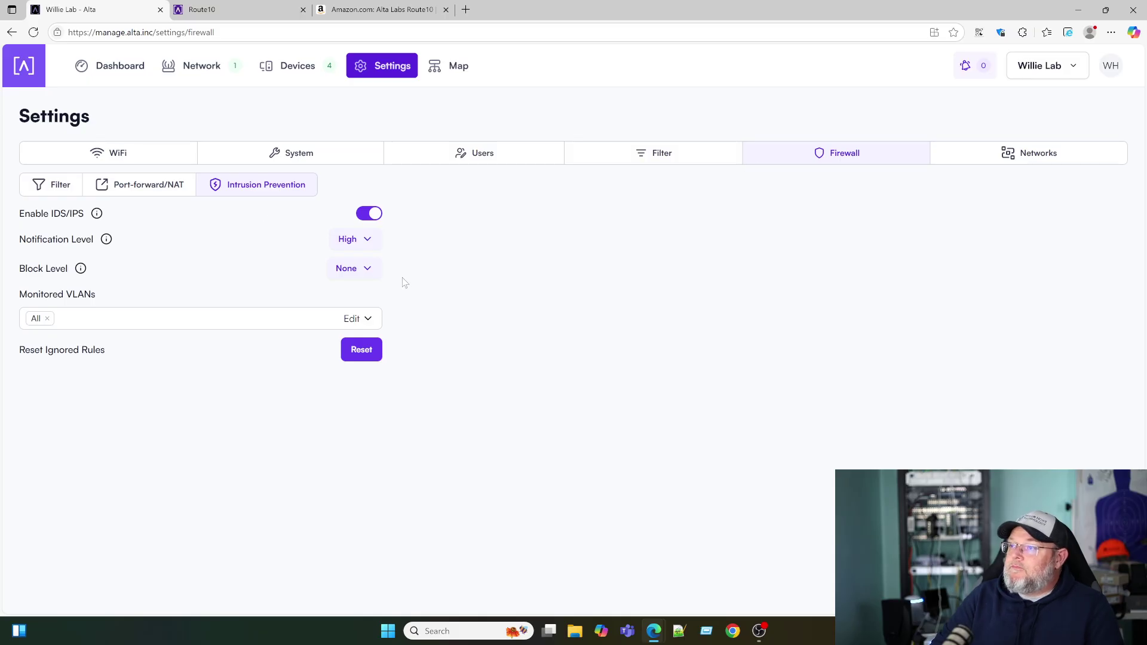
Open Networks and switch between the WAN connections and the VLAN list
{"action": "left_click", "coordinate": [1019, 149]}
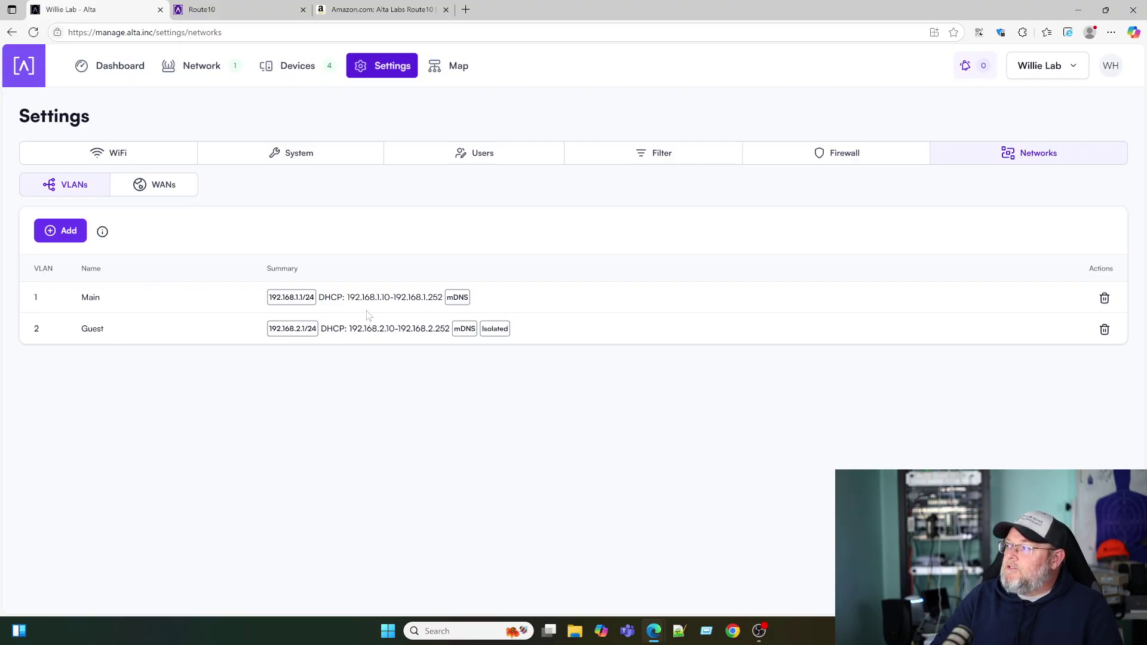
{"action": "left_click", "coordinate": [168, 198]}
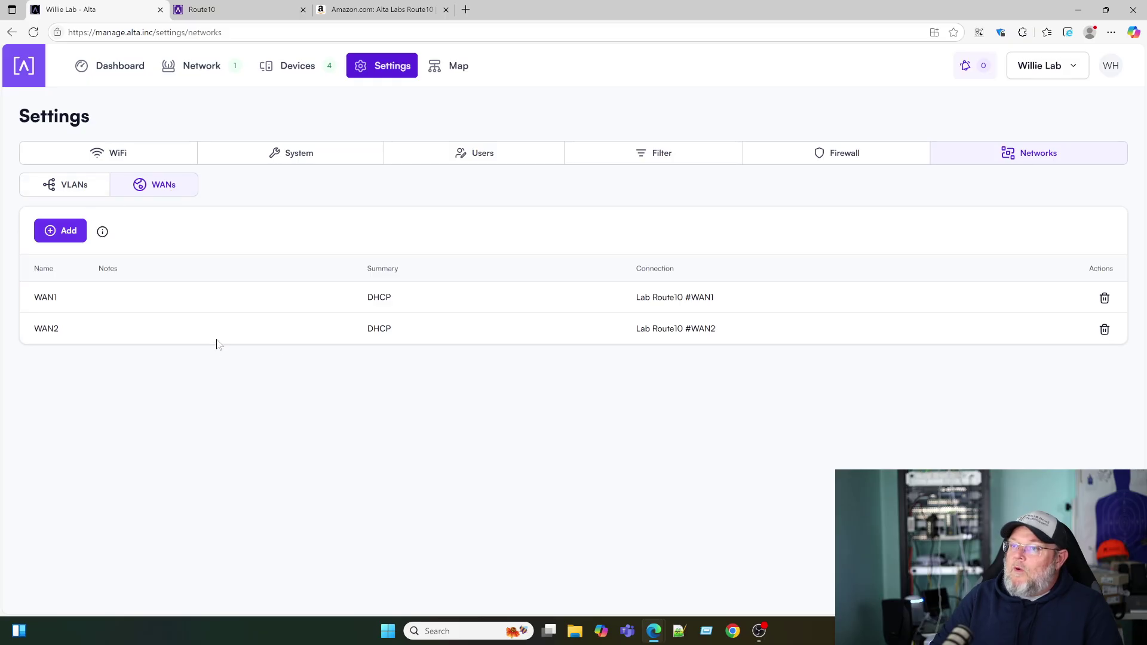
{"action": "left_click", "coordinate": [69, 188]}
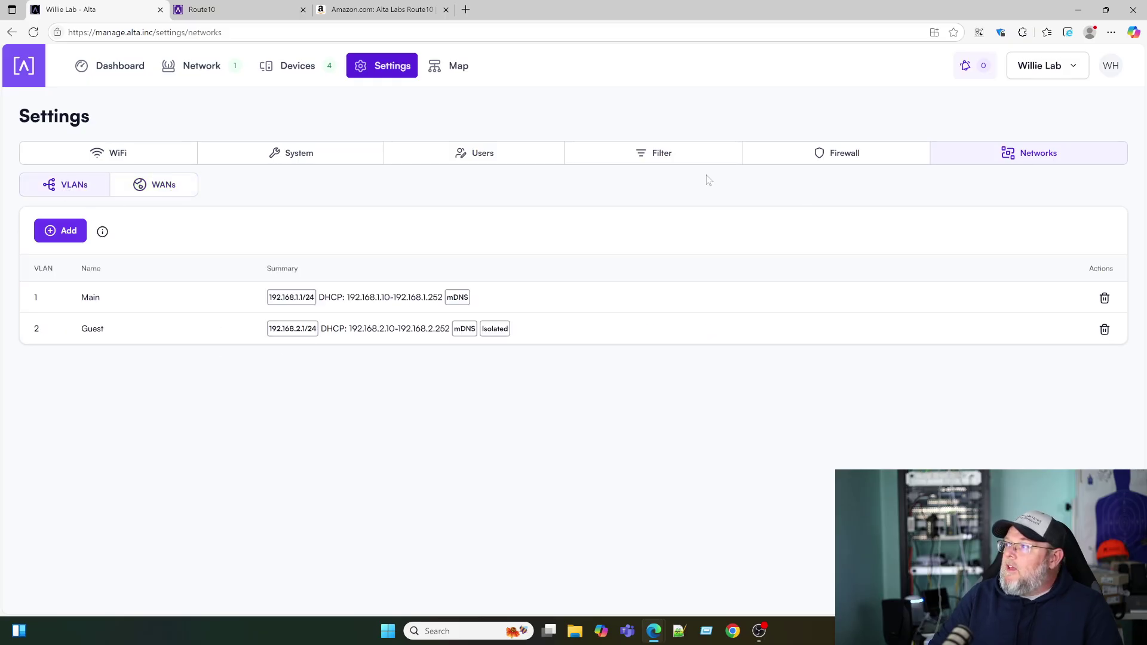
Browse the Filter, System and Users settings, return to Networks, then open the Map
{"action": "left_click", "coordinate": [659, 157]}
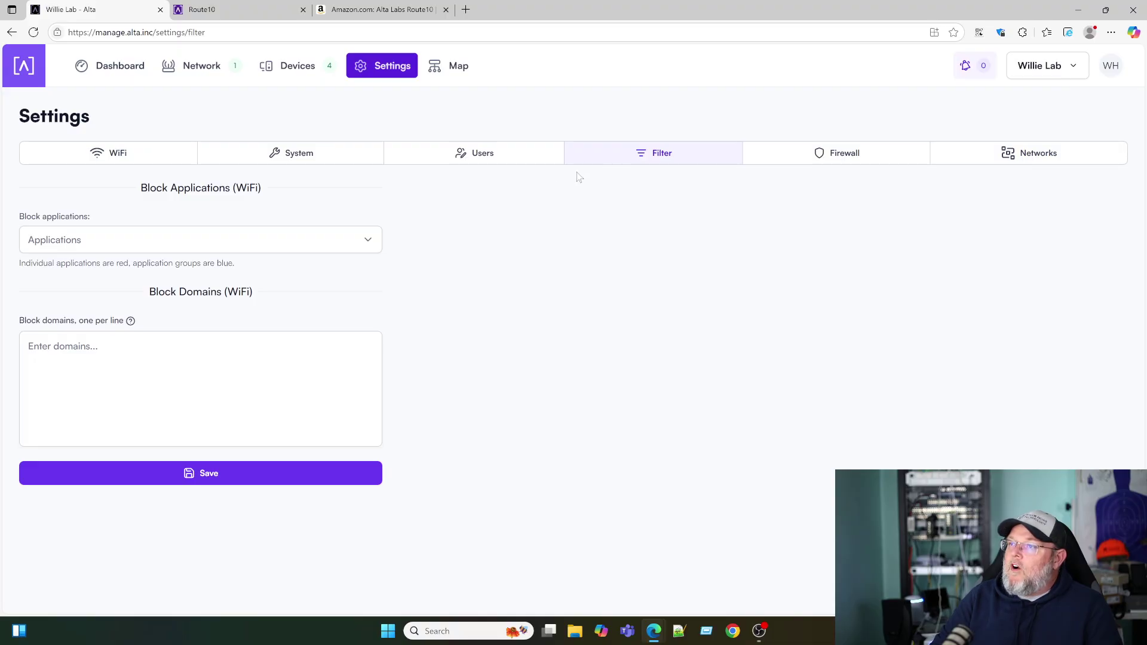
{"action": "left_click", "coordinate": [314, 166]}
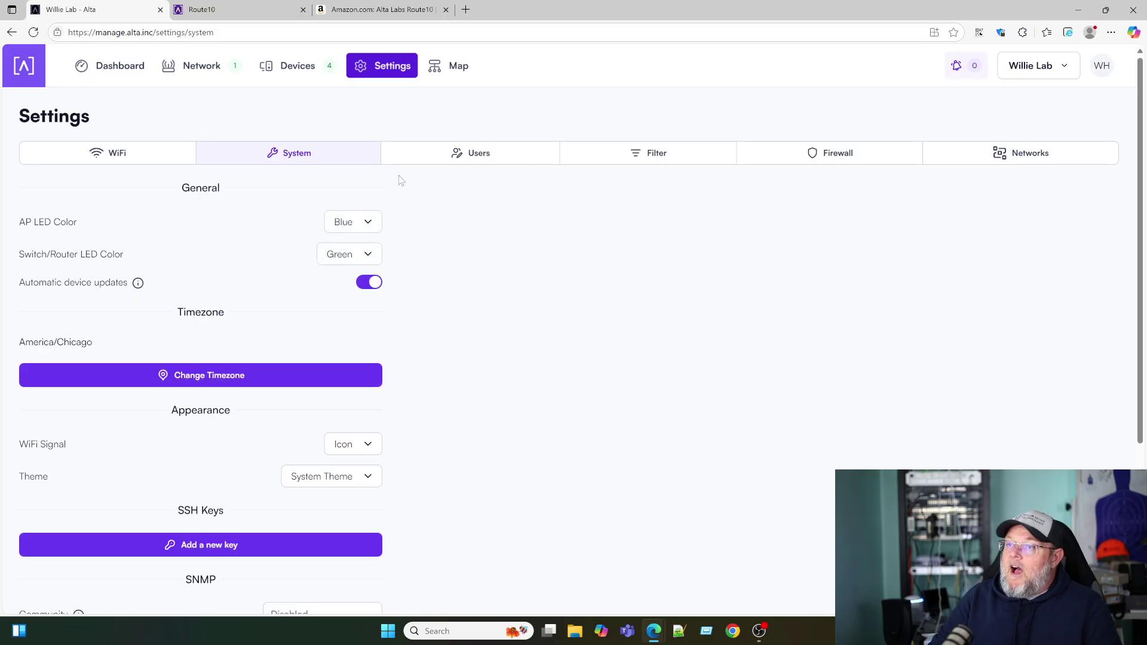
{"action": "left_click", "coordinate": [490, 160]}
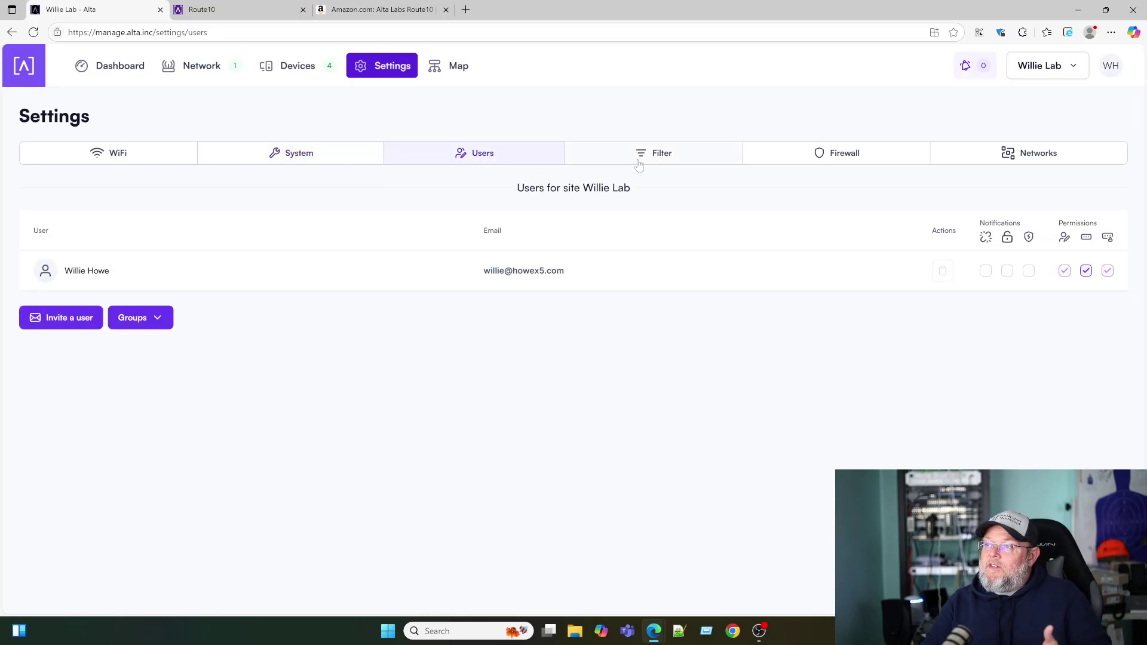
{"action": "left_click", "coordinate": [662, 160]}
{"action": "left_click", "coordinate": [1004, 157]}
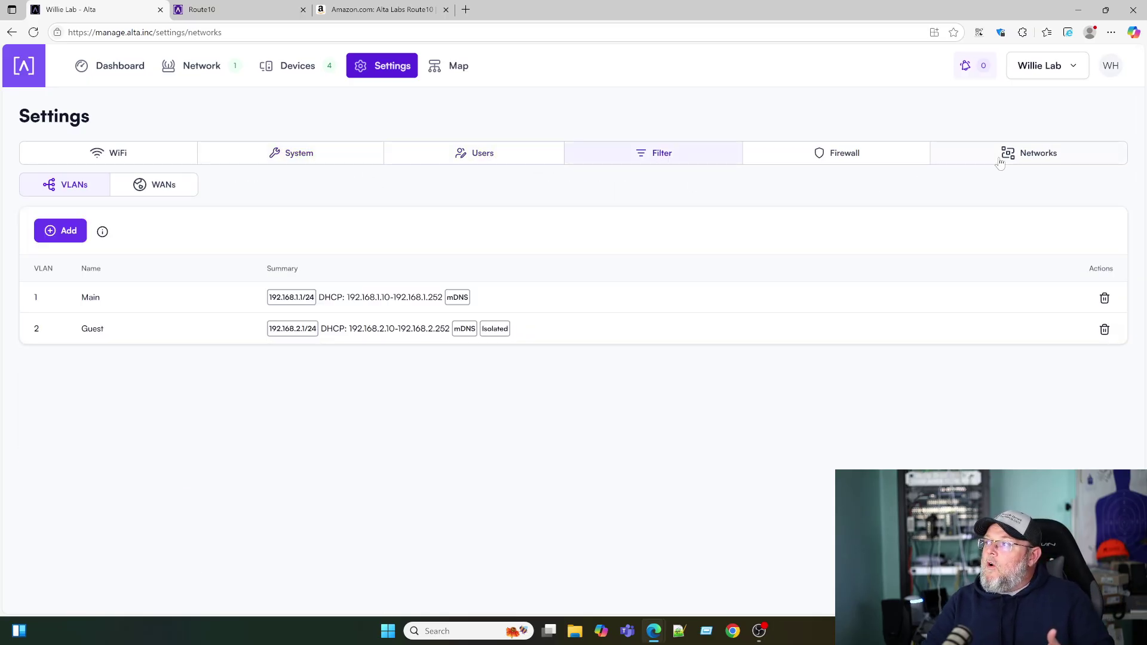
{"action": "left_click", "coordinate": [464, 67]}
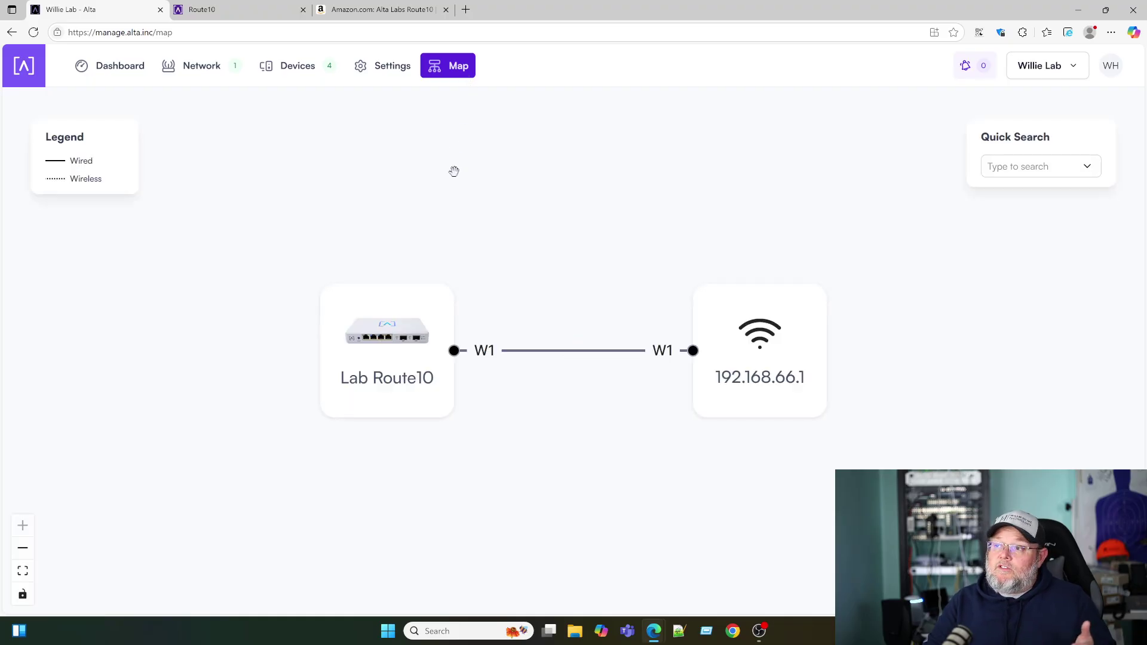
Inspect Lab Route10's W1 link on the map, then view Network devices and the Dashboard
{"action": "left_click", "coordinate": [504, 351]}
{"action": "left_click", "coordinate": [422, 263]}
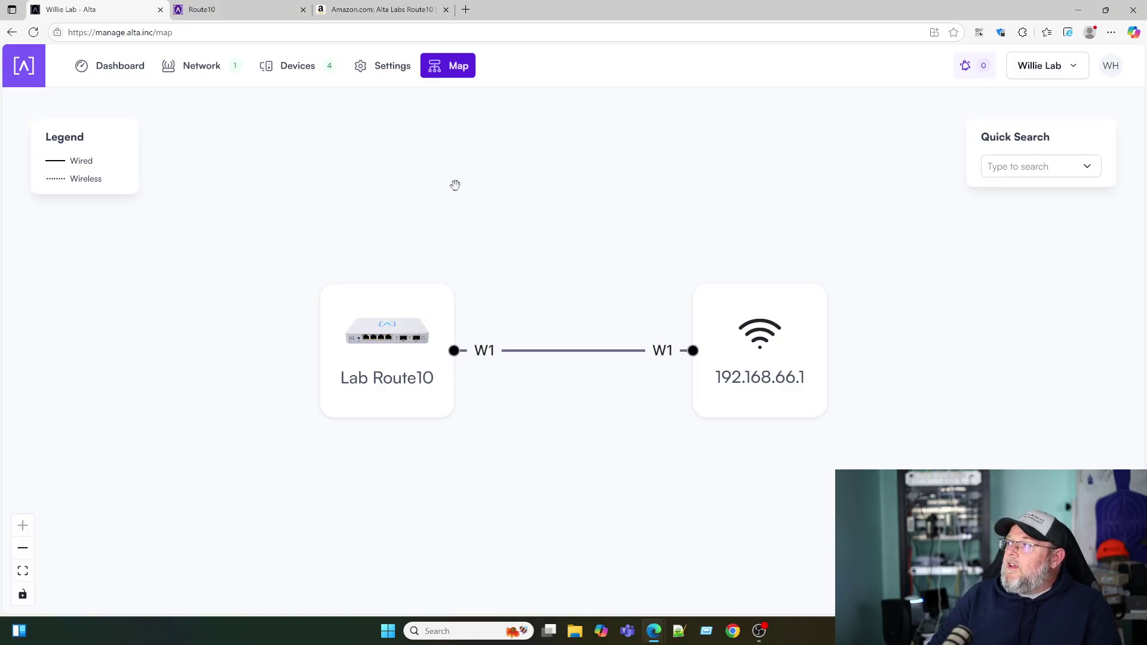
{"action": "left_click", "coordinate": [182, 77]}
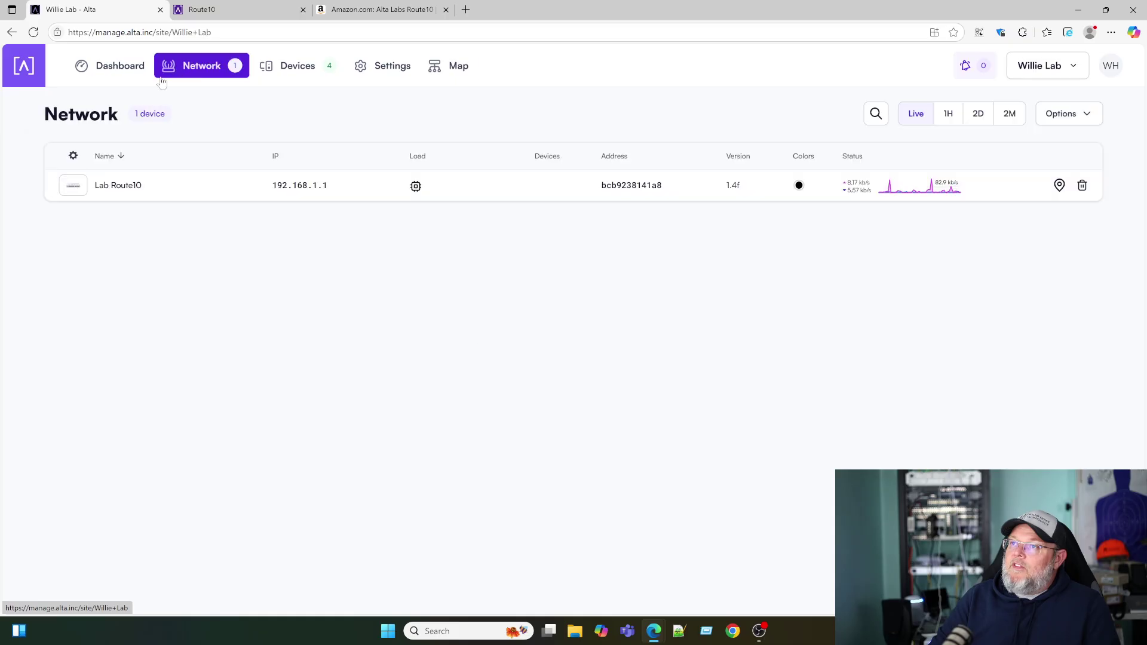
{"action": "left_click", "coordinate": [118, 73]}
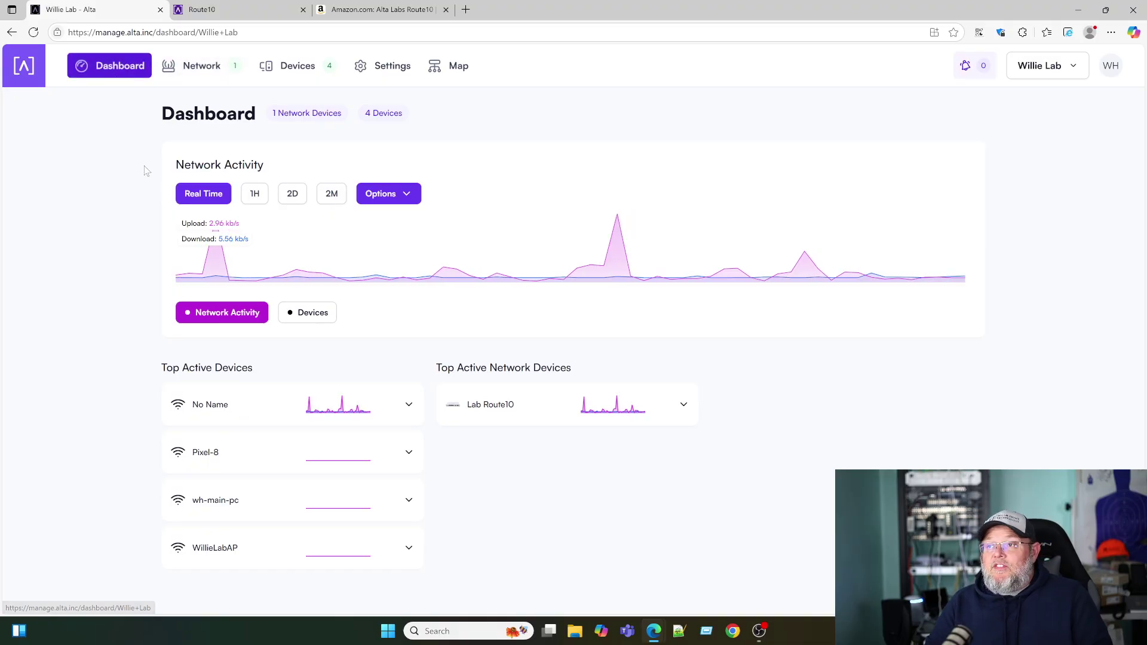